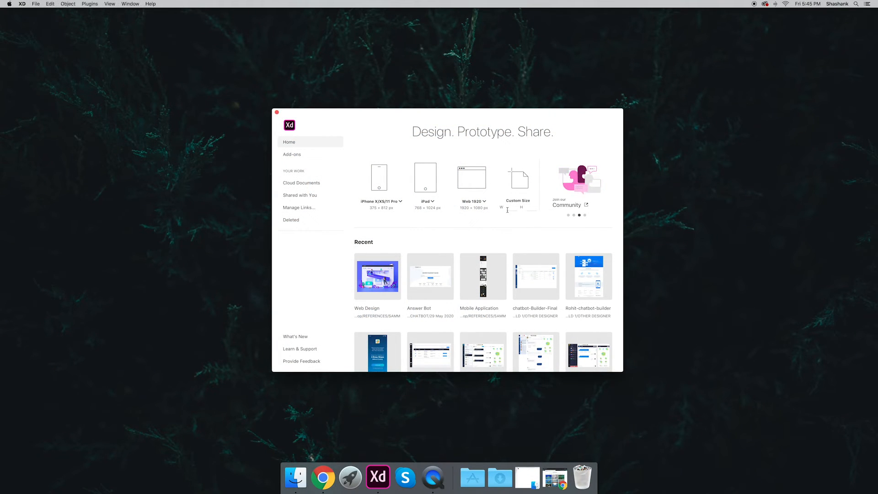
Step: Create a custom-size document 1600 px wide and 1200 px high, and expand its window to full screen
{"action": "left_click", "coordinate": [509, 208]}
{"action": "type", "text": "1"}
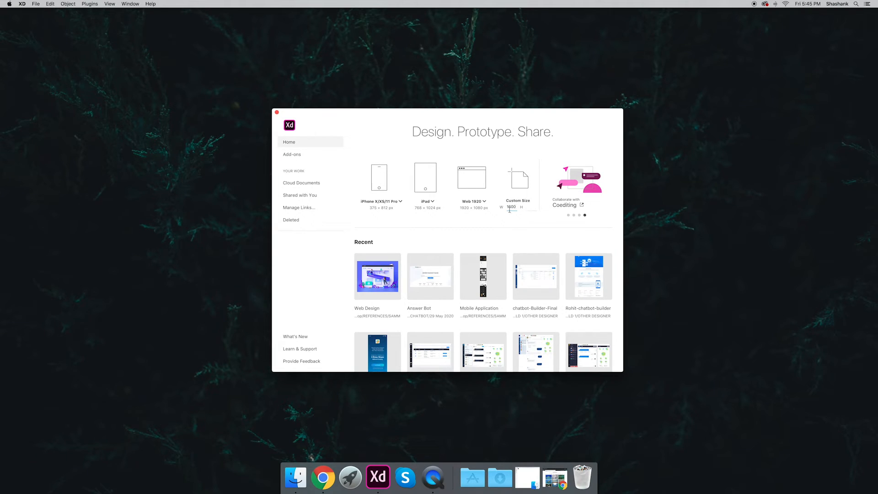
{"action": "type", "text": "600"}
{"action": "left_click", "coordinate": [536, 206]}
{"action": "left_click", "coordinate": [523, 189]}
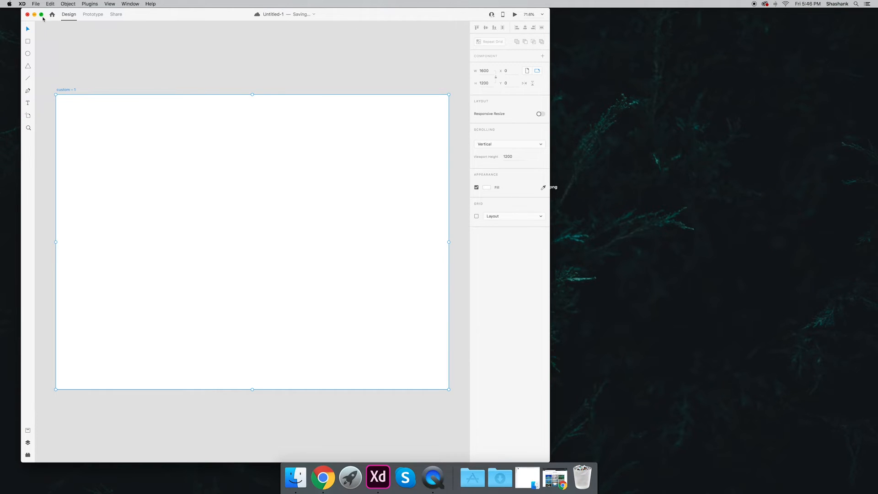
{"action": "left_click", "coordinate": [42, 15]}
Step: Draw a large rectangle about 1280 by 805 px in the middle of the artboard
{"action": "scroll", "coordinate": [323, 256], "scroll_direction": "down", "scroll_amount": 5}
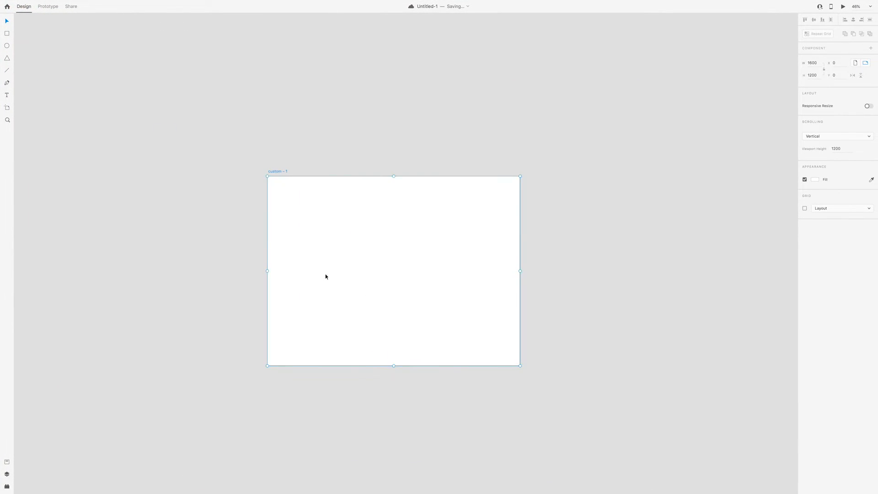
{"action": "scroll", "coordinate": [346, 269], "scroll_direction": "up", "scroll_amount": 5}
{"action": "left_click", "coordinate": [375, 289]}
{"action": "left_click", "coordinate": [7, 33]}
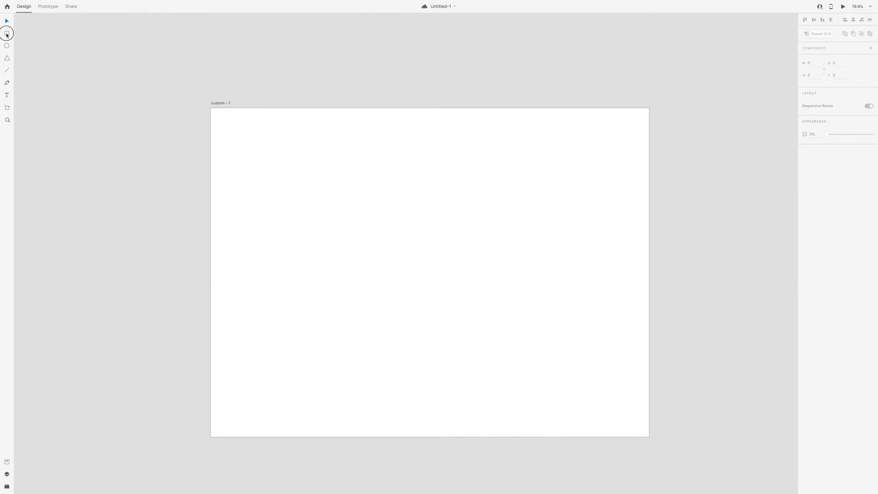
{"action": "mouse_move", "coordinate": [261, 168]}
{"action": "left_mouse_down"}
{"action": "mouse_move", "coordinate": [417, 308]}
{"action": "mouse_move", "coordinate": [610, 388]}
{"action": "left_mouse_up"}
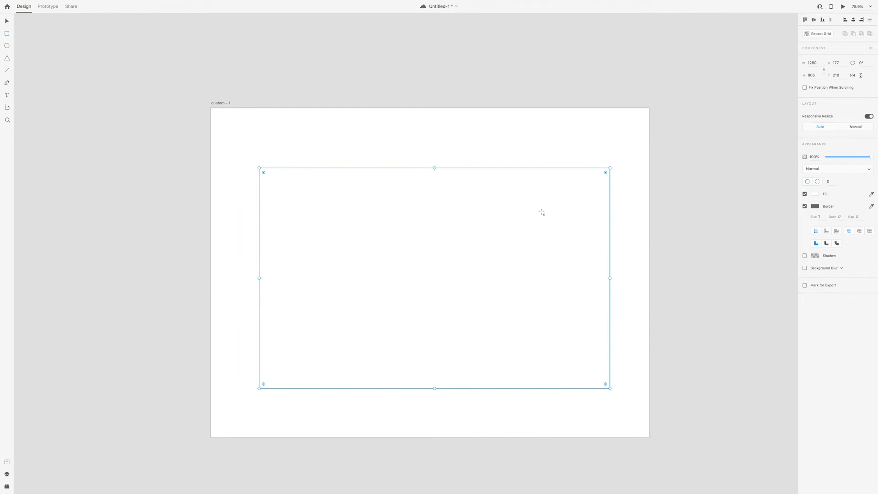
Step: Resize the rectangle to 1482 by 854 and centre it horizontally and vertically on the artboard
{"action": "left_click", "coordinate": [813, 62]}
{"action": "type", "text": "1"}
{"action": "left_click", "coordinate": [815, 75]}
{"action": "type", "text": "85"}
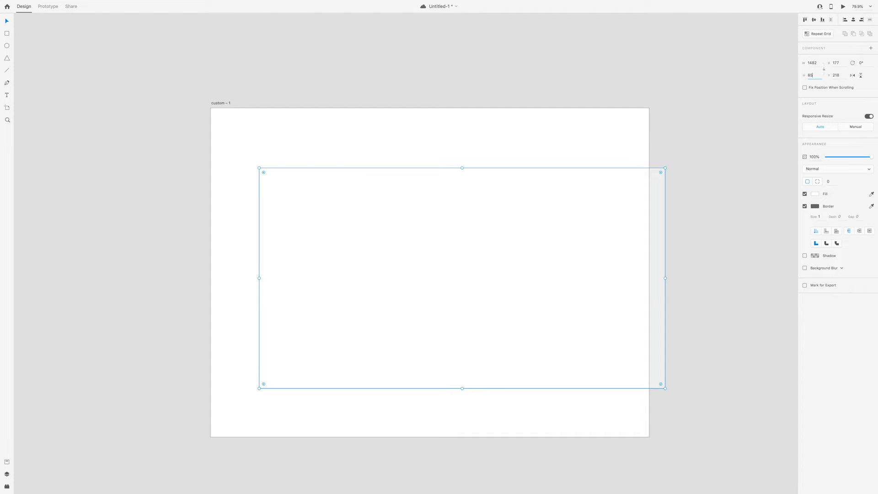
{"action": "type", "text": "4"}
{"action": "key", "text": "Return"}
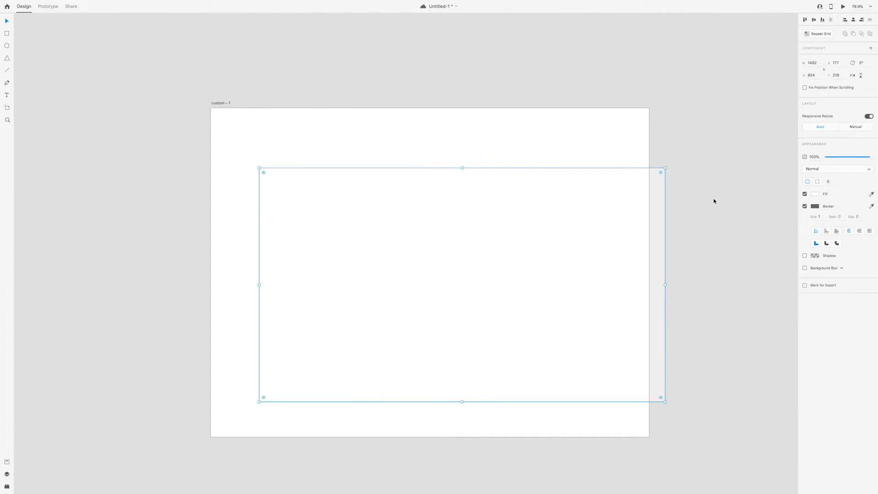
{"action": "left_click", "coordinate": [854, 20]}
{"action": "left_click", "coordinate": [814, 21]}
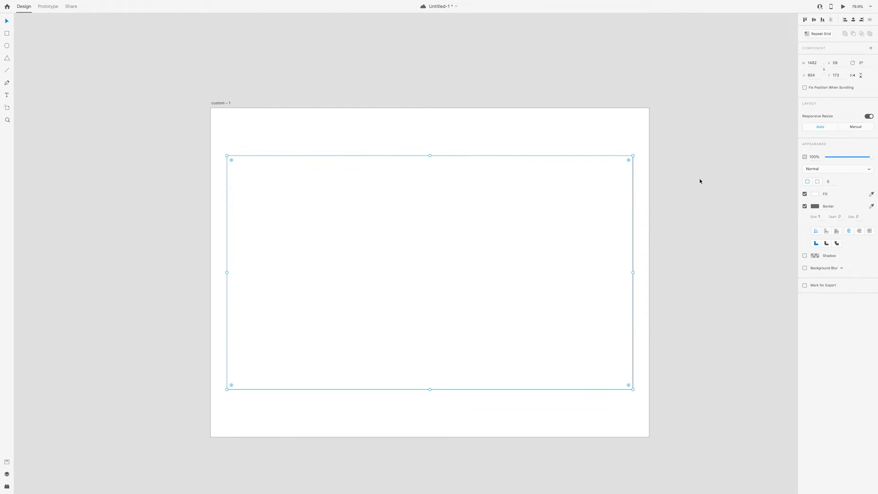
{"action": "left_click", "coordinate": [375, 50]}
Step: Draw a thin rectangle about 1355 by 63 px across the large rectangle's lower edge and centre it at about X 123, Y 996
{"action": "left_click", "coordinate": [369, 215]}
{"action": "left_click", "coordinate": [7, 33]}
{"action": "left_click_drag", "start_coordinate": [237, 381], "coordinate": [610, 398]}
{"action": "key", "text": "v"}
{"action": "left_click_drag", "start_coordinate": [455, 385], "coordinate": [463, 390]}
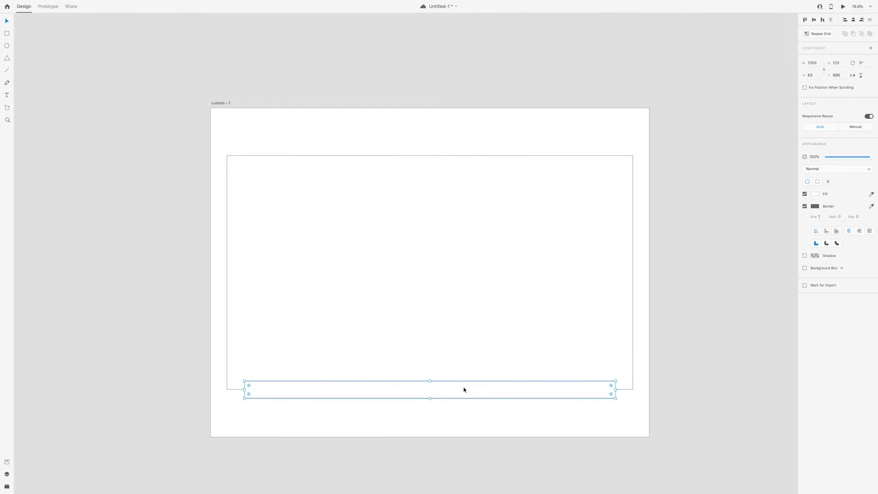
Step: Send the thin rectangle backward so it sits behind the large rectangle
{"action": "right_click", "coordinate": [464, 389]}
{"action": "right_click", "coordinate": [442, 392]}
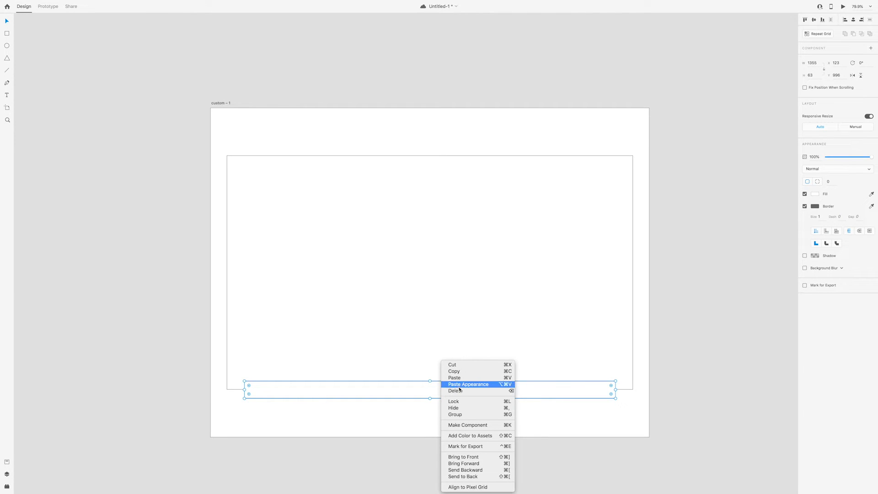
{"action": "left_click", "coordinate": [472, 469]}
{"action": "left_click", "coordinate": [472, 469]}
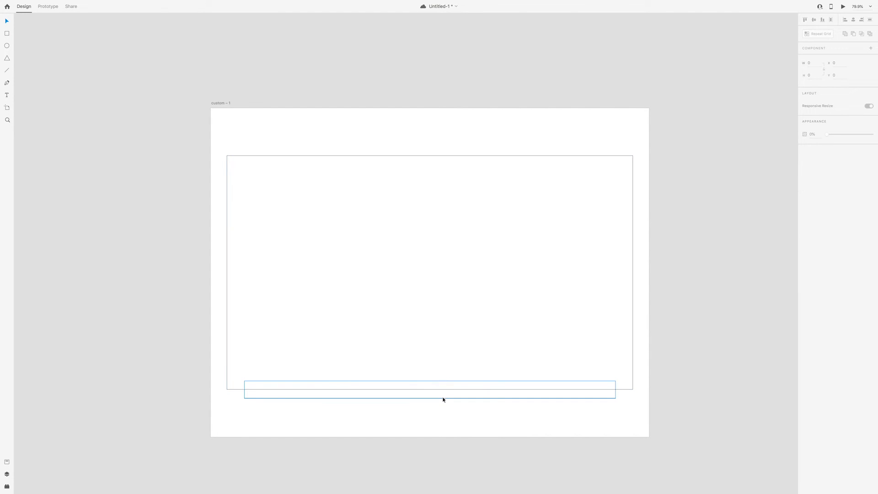
Step: Fill the thin rectangle with black and remove its border
{"action": "left_click", "coordinate": [443, 399]}
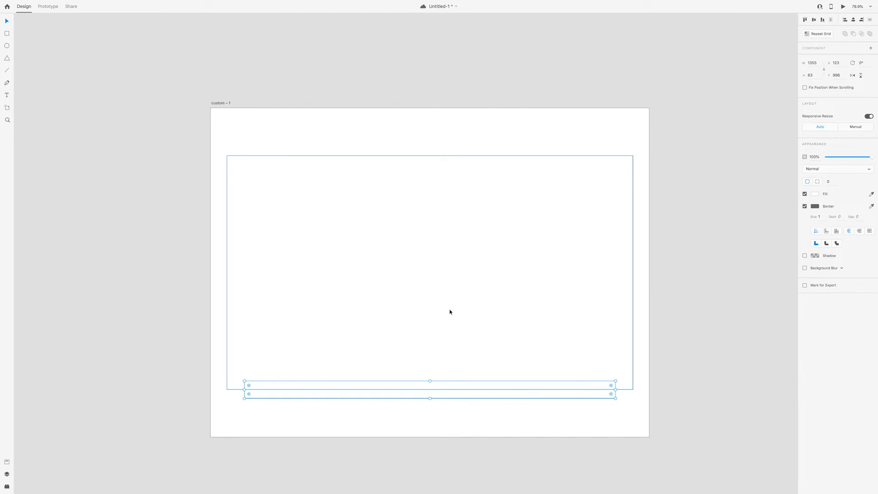
{"action": "left_click", "coordinate": [813, 194]}
{"action": "left_click_drag", "start_coordinate": [750, 198], "coordinate": [733, 214]}
{"action": "left_click", "coordinate": [610, 378]}
{"action": "left_click", "coordinate": [595, 398]}
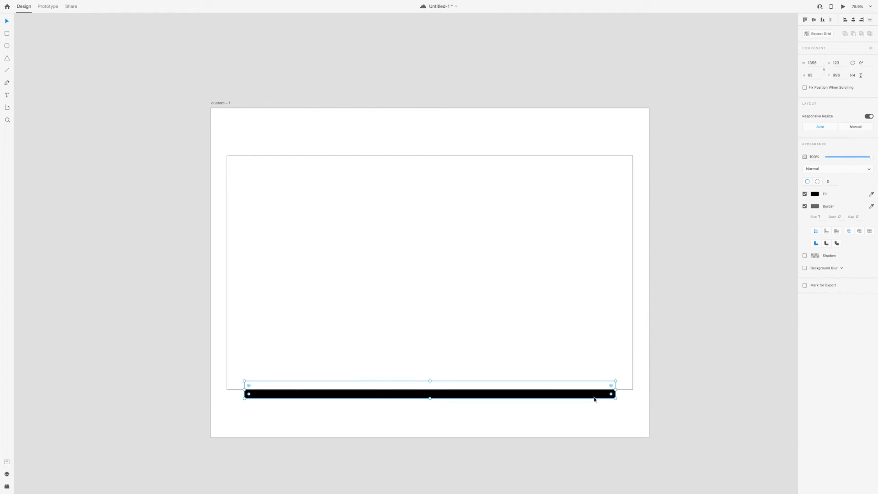
{"action": "left_click", "coordinate": [806, 206]}
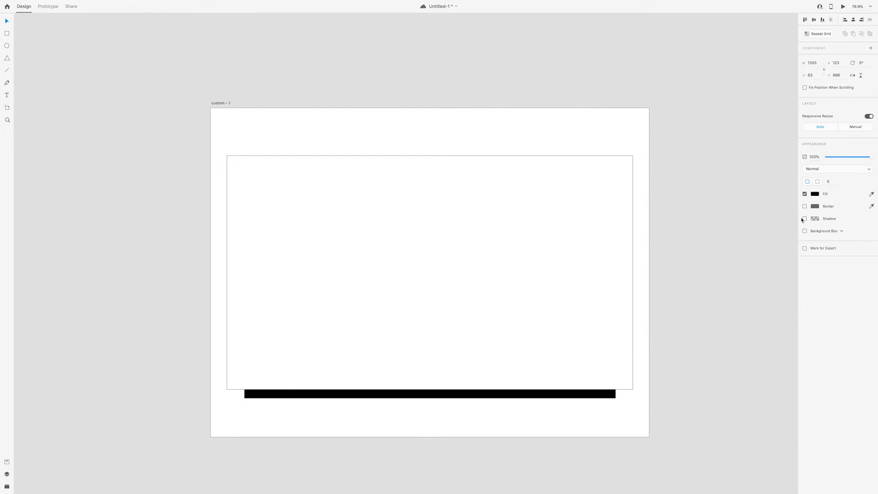
Step: Apply an Object Blur of 50 to the thin black rectangle to form a soft shadow
{"action": "left_click", "coordinate": [806, 231]}
{"action": "left_click", "coordinate": [825, 231]}
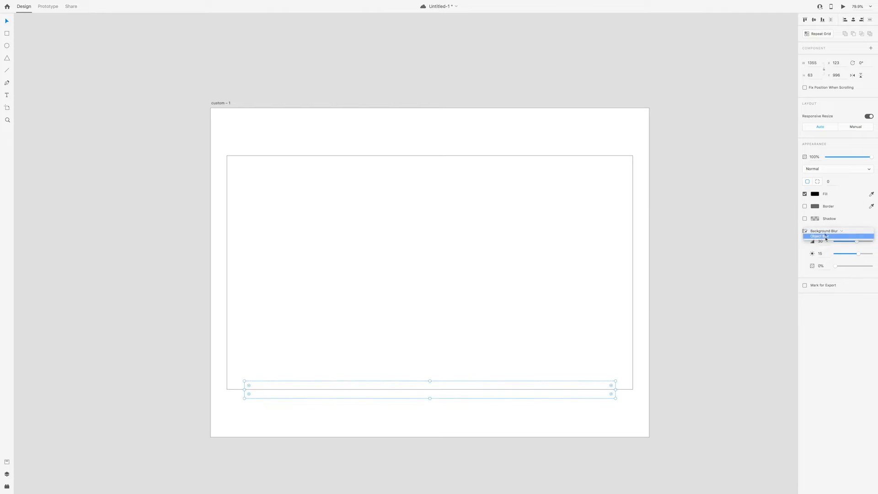
{"action": "left_click", "coordinate": [826, 237]}
{"action": "left_click", "coordinate": [568, 403]}
{"action": "left_click", "coordinate": [348, 392]}
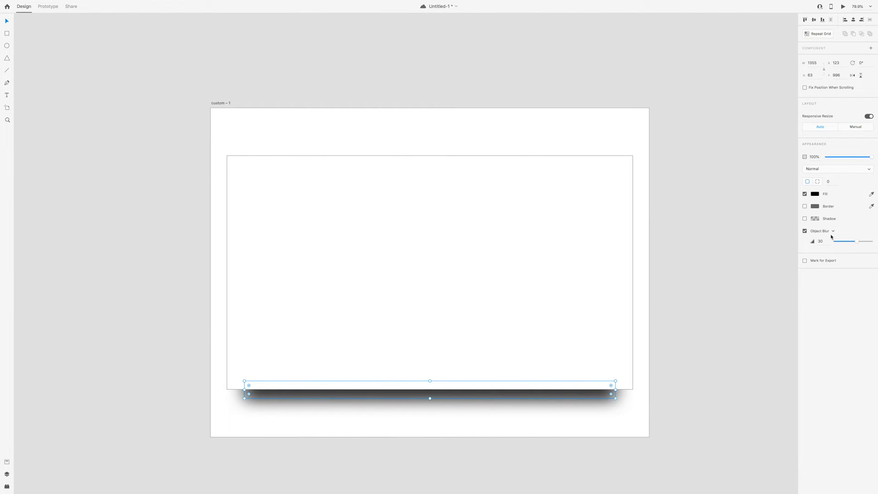
{"action": "left_click_drag", "start_coordinate": [857, 241], "coordinate": [871, 241]}
{"action": "left_click", "coordinate": [697, 372]}
{"action": "left_click", "coordinate": [522, 401]}
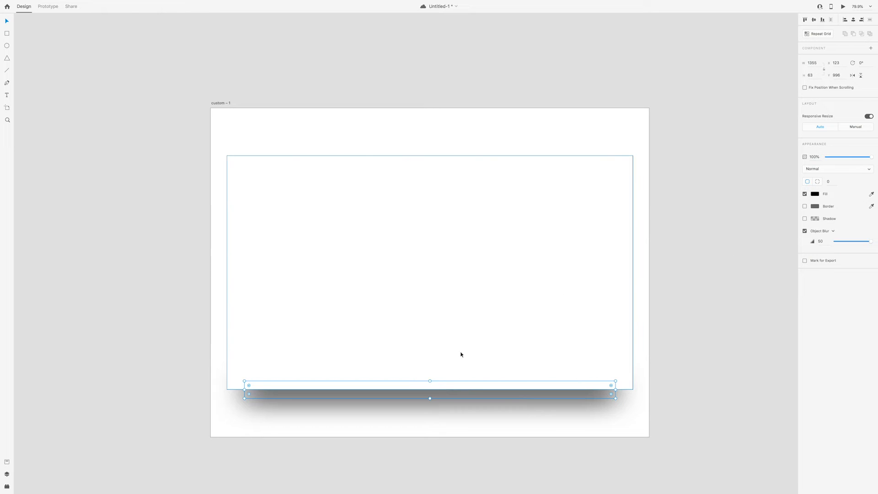
Step: Round the large rectangle's corners to a radius of 20
{"action": "left_click", "coordinate": [594, 343]}
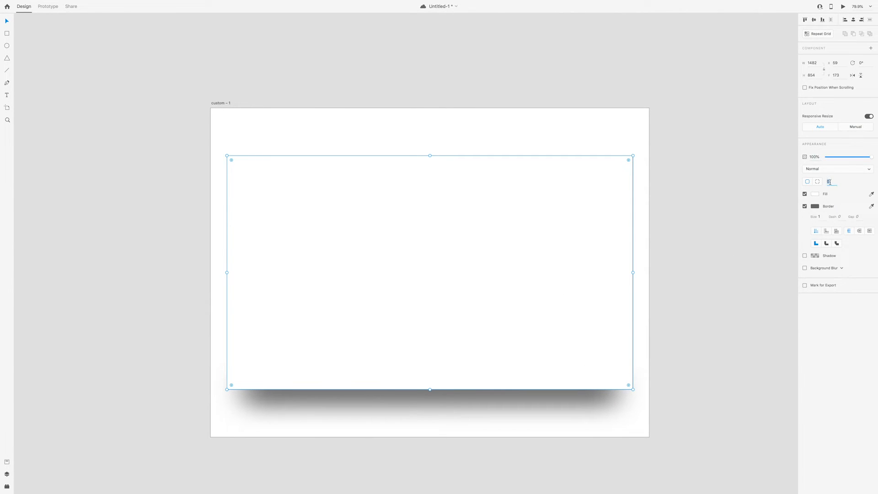
{"action": "type", "text": "20"}
{"action": "left_click", "coordinate": [186, 313]}
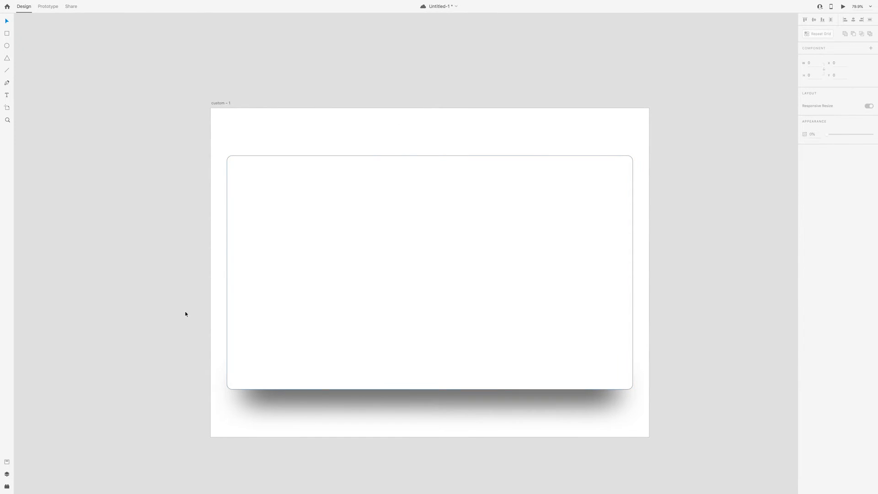
{"action": "left_click", "coordinate": [383, 300]}
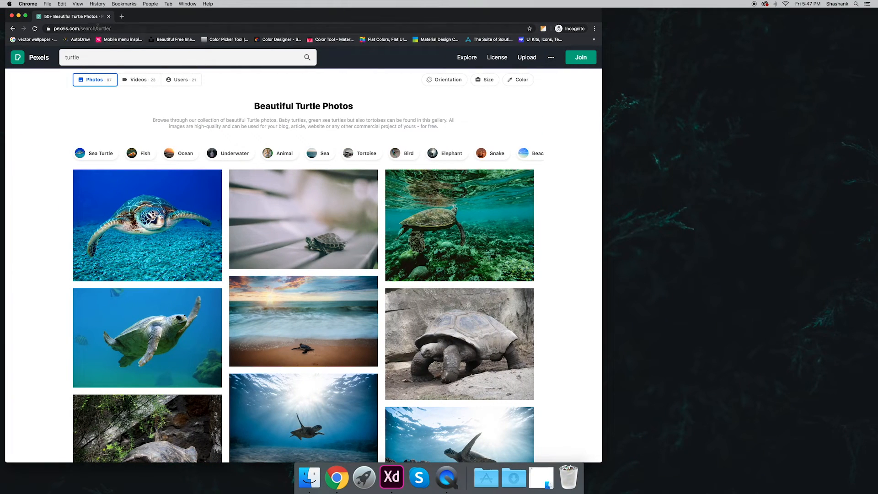
Step: Switch to Chrome, open the Pexels site and search its photos for turtle
{"action": "left_click", "coordinate": [98, 28]}
{"action": "type", "text": "pexels.com/search/paraglider/"}
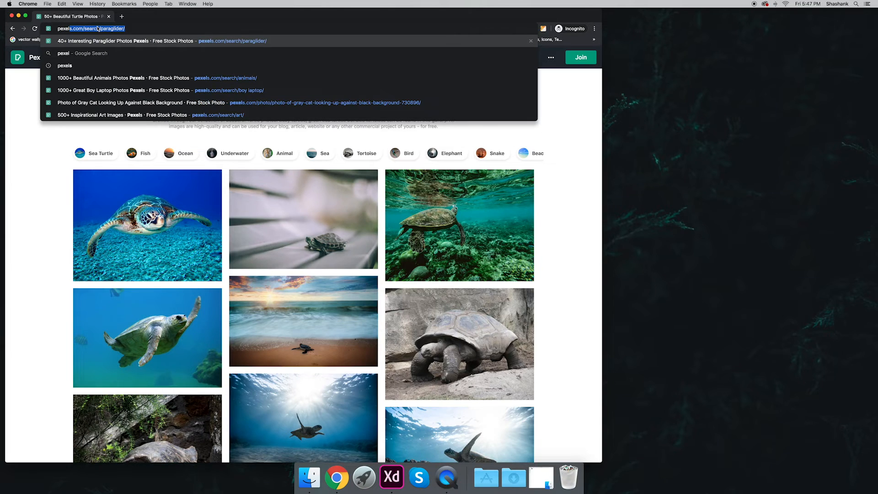
{"action": "key", "text": "Return"}
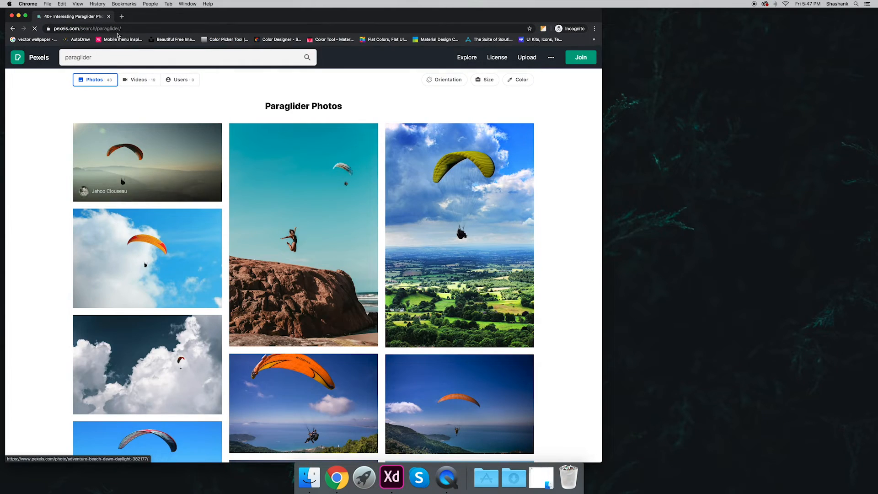
{"action": "double_click", "coordinate": [86, 60]}
{"action": "type", "text": "tur"}
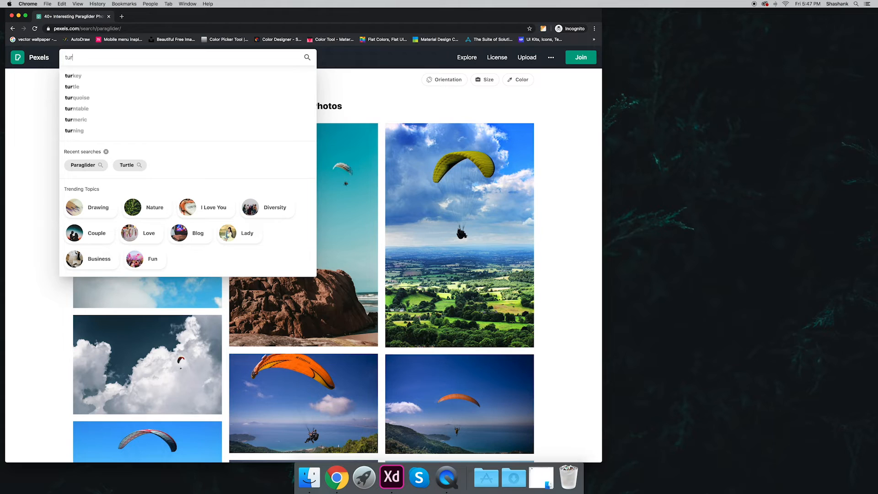
{"action": "type", "text": "tle"}
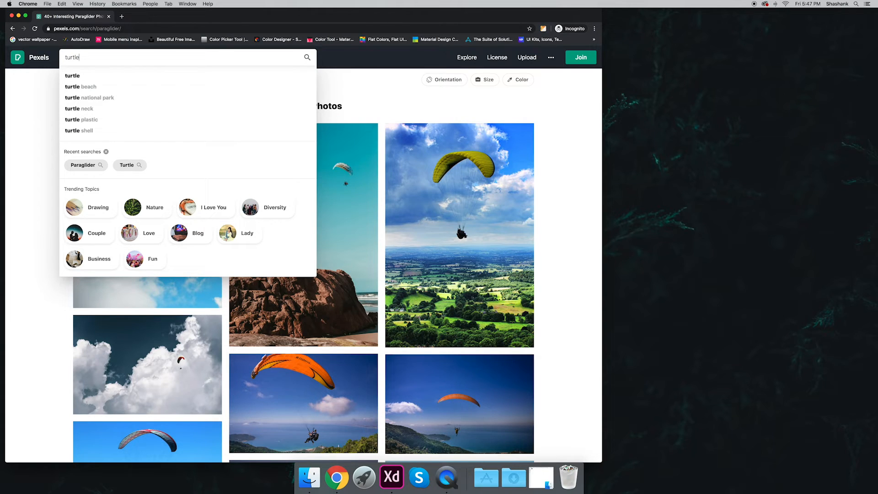
{"action": "key", "text": "Return"}
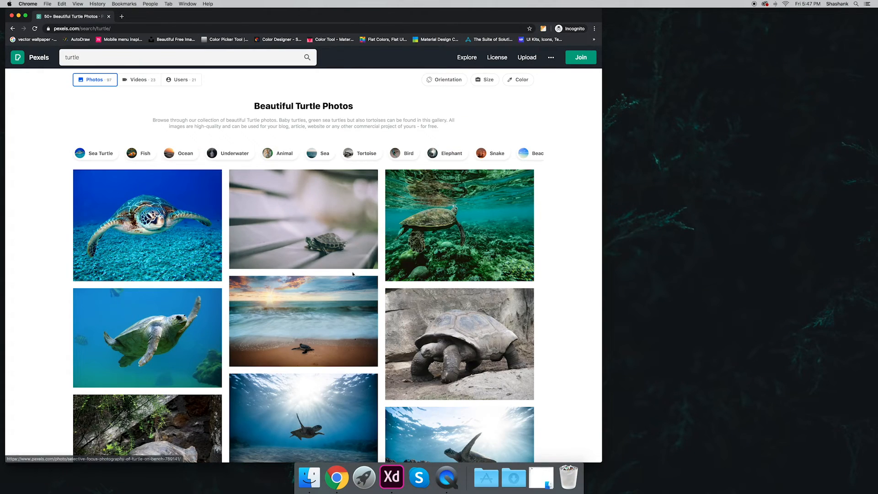
Step: Open the photo of a group of blue sea turtles on sand and download it
{"action": "scroll", "coordinate": [353, 274], "scroll_direction": "down", "scroll_amount": 15}
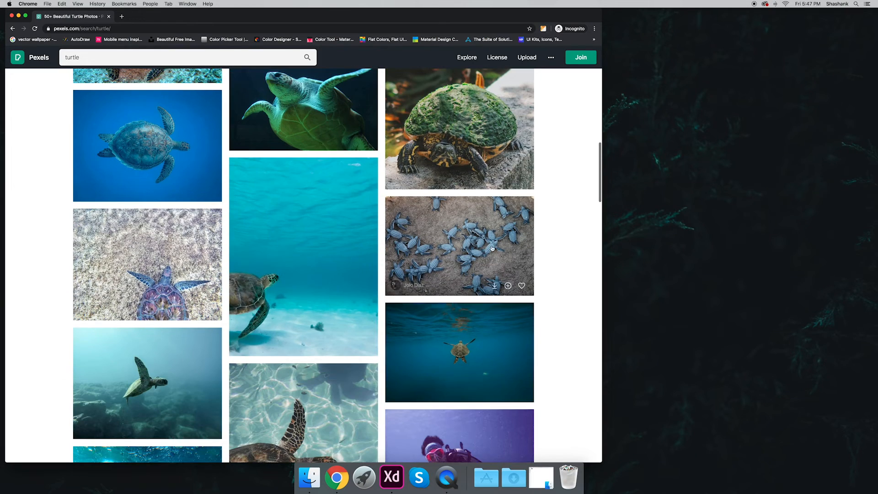
{"action": "left_click", "coordinate": [492, 248]}
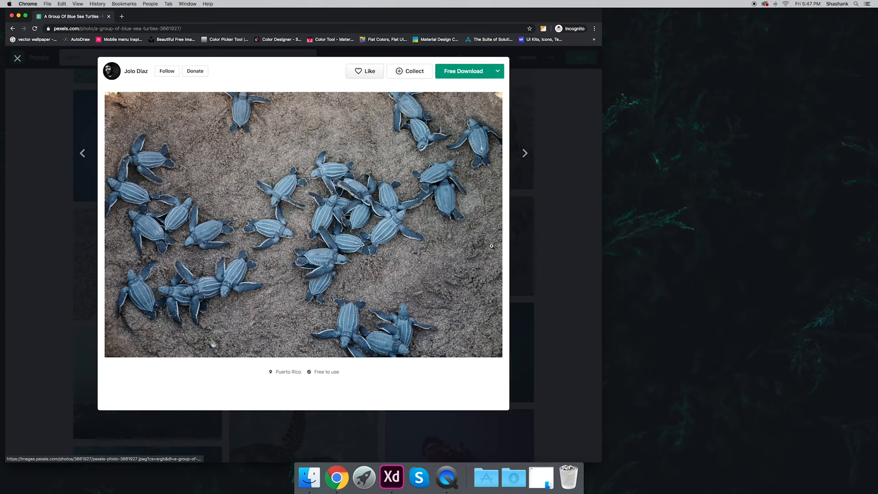
{"action": "left_click", "coordinate": [463, 72]}
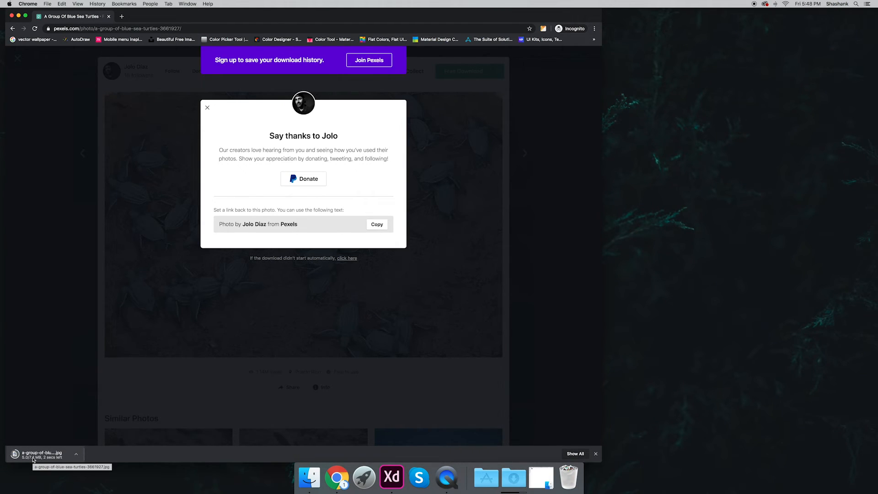
Step: Place the downloaded blue sea turtles image on the Adobe XD artboard and return XD to full screen
{"action": "left_click", "coordinate": [33, 456]}
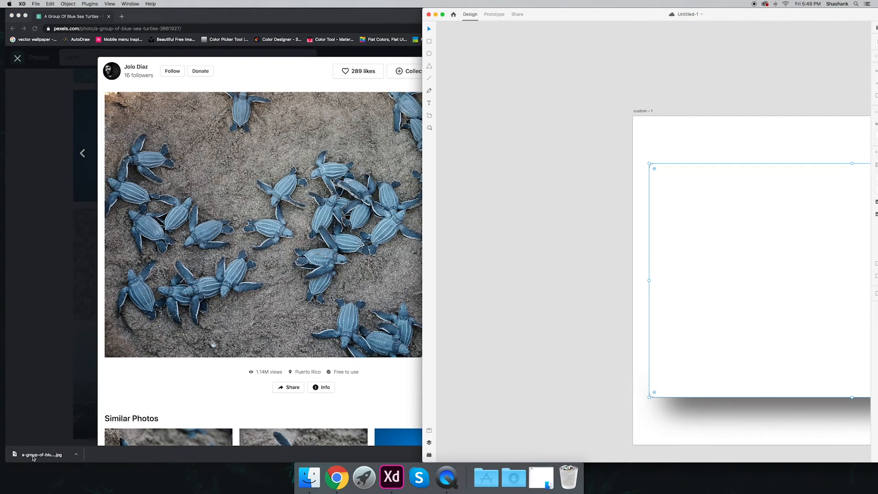
{"action": "left_click", "coordinate": [33, 456]}
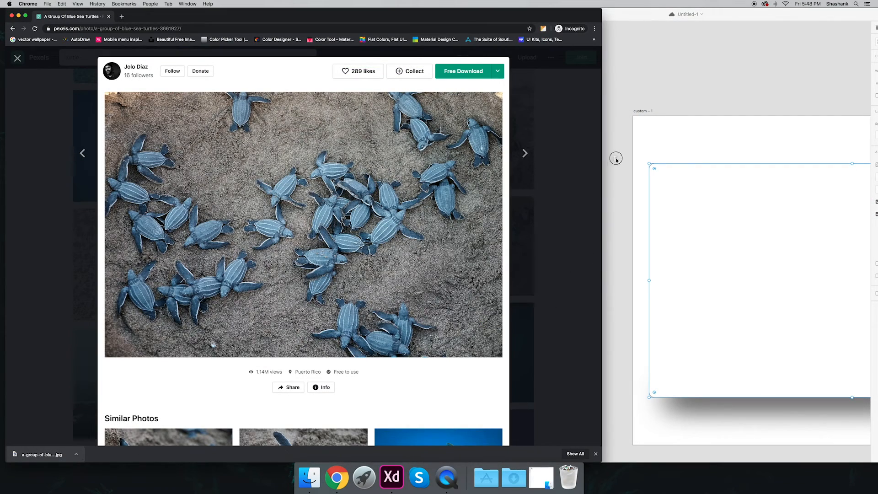
{"action": "left_click_drag", "start_coordinate": [616, 159], "coordinate": [617, 159]}
{"action": "left_click", "coordinate": [622, 13]}
{"action": "left_click_drag", "start_coordinate": [582, 13], "coordinate": [160, 13]}
{"action": "left_click", "coordinate": [10, 15]}
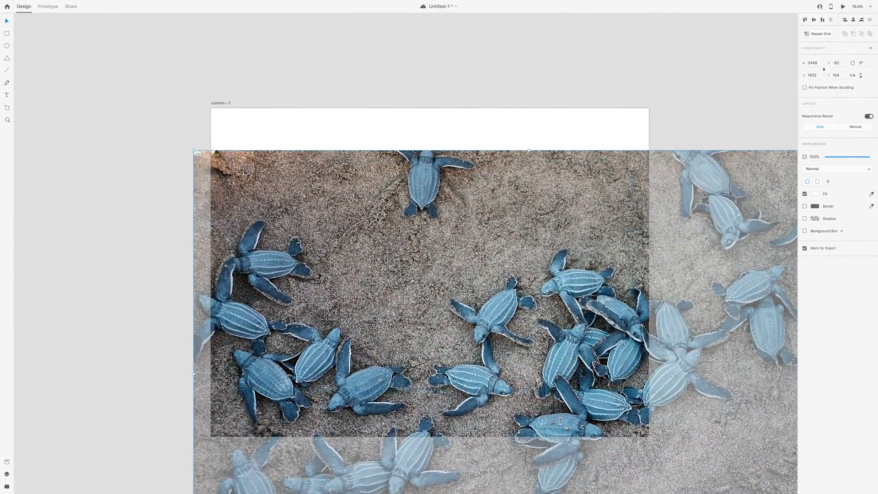
Step: Scale the turtle photo down to about 1546 by 1030 and centre it on the artboard over the rectangle
{"action": "scroll", "coordinate": [434, 289], "scroll_direction": "down", "scroll_amount": 5}
{"action": "left_click_drag", "start_coordinate": [436, 264], "coordinate": [390, 204]}
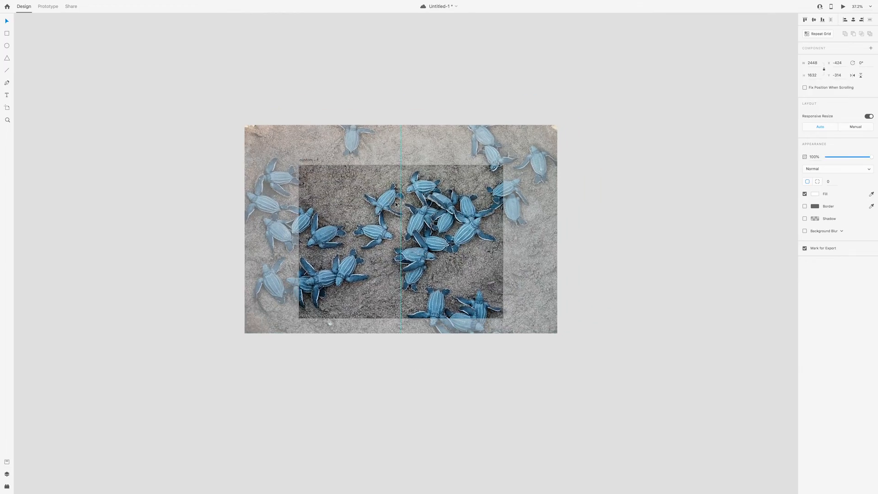
{"action": "left_click_drag", "start_coordinate": [430, 239], "coordinate": [425, 251]}
{"action": "left_click_drag", "start_coordinate": [435, 219], "coordinate": [437, 219]}
{"action": "left_click_drag", "start_coordinate": [554, 137], "coordinate": [496, 163]}
{"action": "scroll", "coordinate": [408, 221], "scroll_direction": "up", "scroll_amount": 4}
{"action": "left_click_drag", "start_coordinate": [392, 210], "coordinate": [394, 215]}
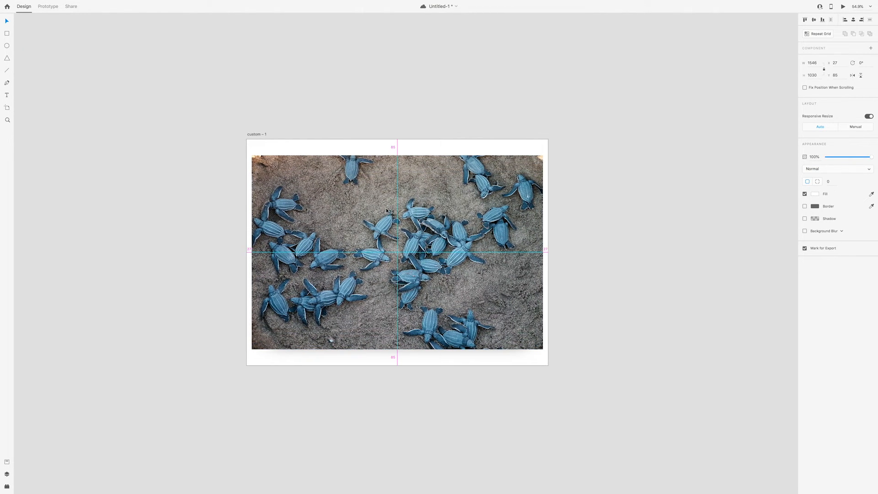
Step: Lower the turtle photo's opacity to about 49%
{"action": "scroll", "coordinate": [394, 215], "scroll_direction": "up", "scroll_amount": 2}
{"action": "scroll", "coordinate": [394, 215], "scroll_direction": "up", "scroll_amount": 2}
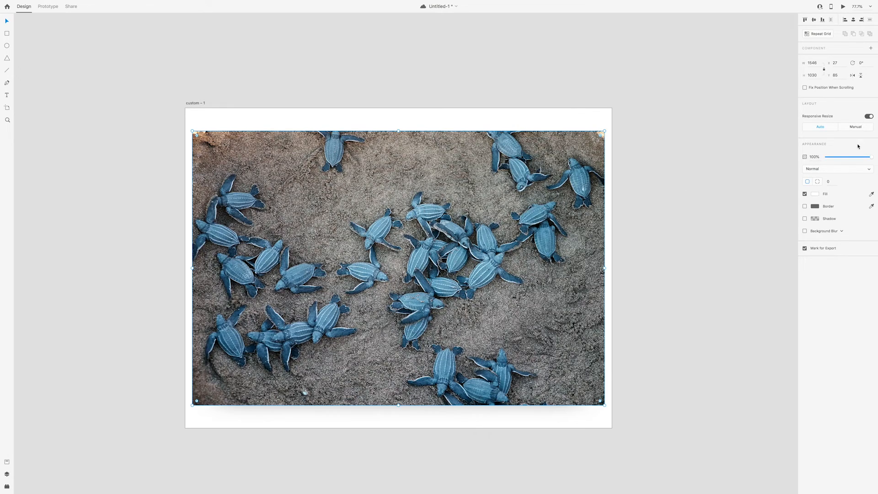
{"action": "left_click_drag", "start_coordinate": [870, 161], "coordinate": [848, 160]}
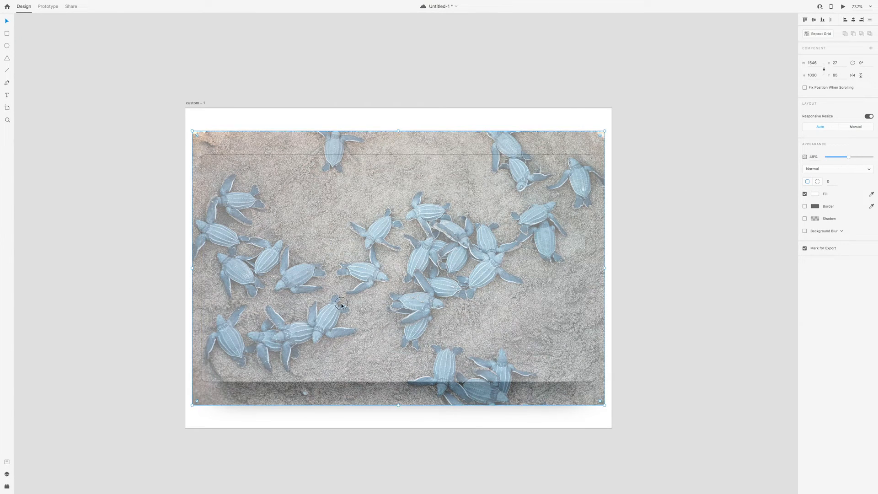
Step: Enlarge the turtle photo to about 1960 by 1306 and shift it leftward so it still covers the rounded rectangle
{"action": "left_click_drag", "start_coordinate": [192, 132], "coordinate": [142, 88]}
{"action": "left_click_drag", "start_coordinate": [440, 289], "coordinate": [396, 279]}
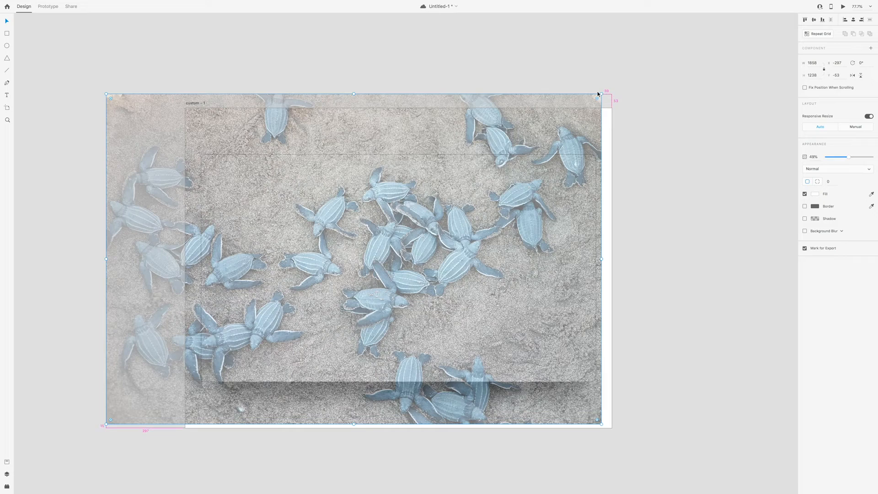
{"action": "left_click_drag", "start_coordinate": [602, 93], "coordinate": [616, 80]}
{"action": "left_click_drag", "start_coordinate": [461, 314], "coordinate": [459, 317]}
{"action": "left_click", "coordinate": [714, 303]}
Step: Restore the turtle photo's opacity to 100% and send it backward behind the white rounded rectangle
{"action": "left_click", "coordinate": [545, 232]}
{"action": "left_click_drag", "start_coordinate": [847, 160], "coordinate": [871, 157]}
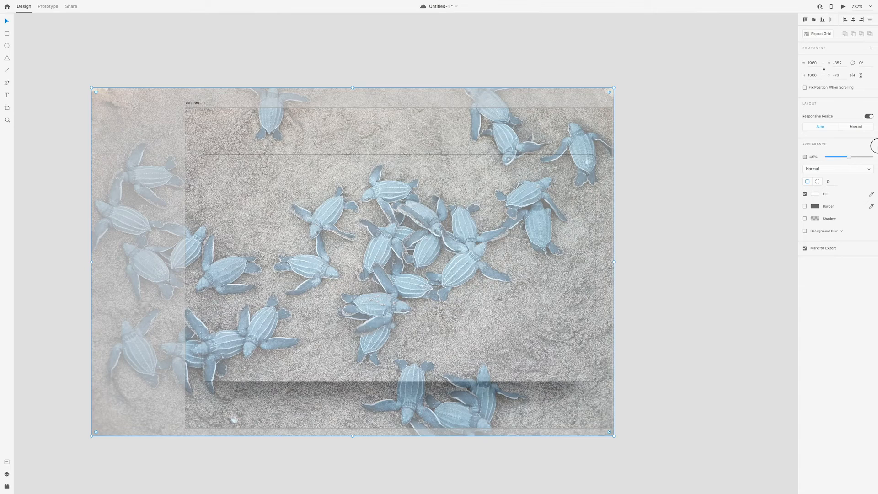
{"action": "right_click", "coordinate": [420, 237]}
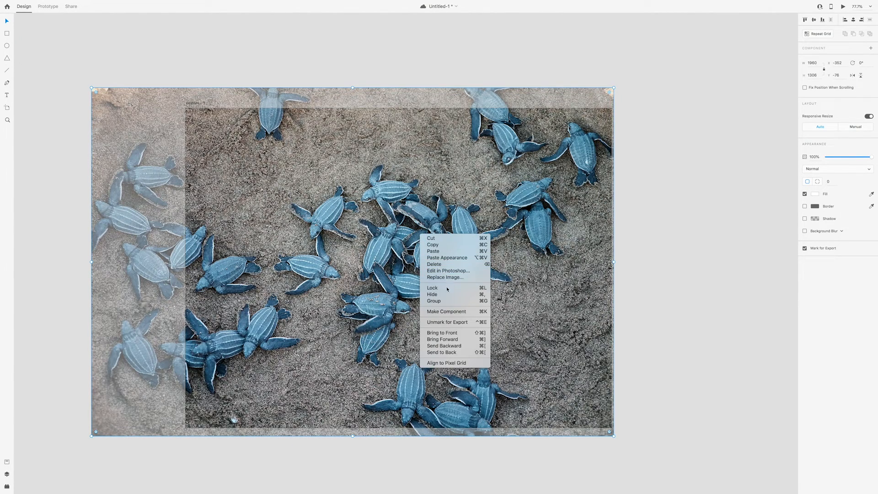
{"action": "left_click", "coordinate": [448, 346]}
Step: Mask the turtle photo with the white rounded rectangle using Mask with Shape
{"action": "left_click", "coordinate": [678, 273]}
{"action": "left_click", "coordinate": [558, 229]}
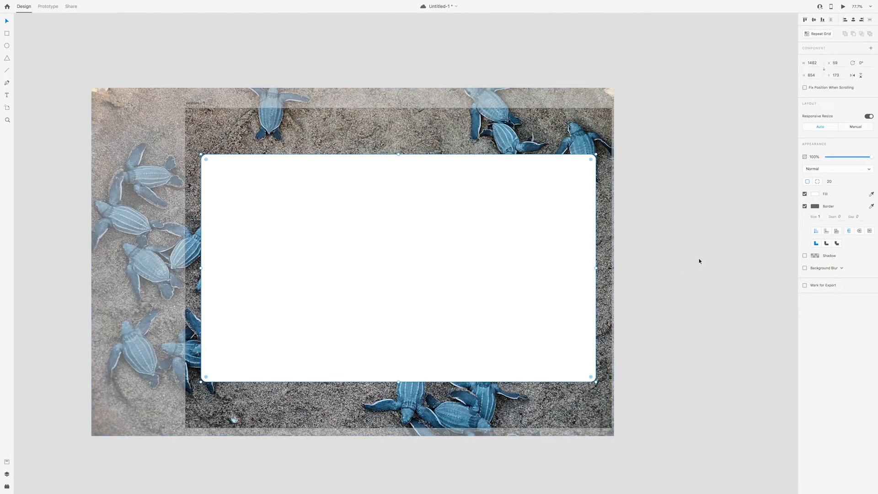
{"action": "left_click", "coordinate": [506, 142], "text": "shift"}
{"action": "mouse_move", "coordinate": [5, 2]}
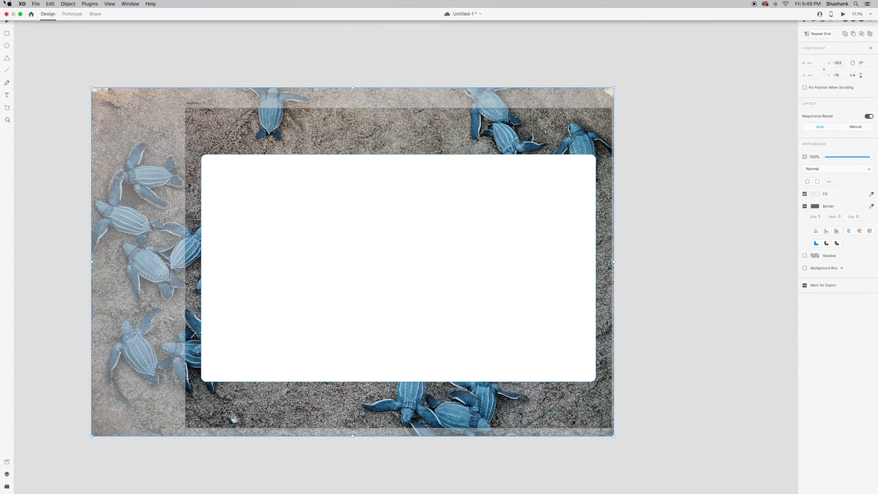
{"action": "left_click", "coordinate": [64, 5]}
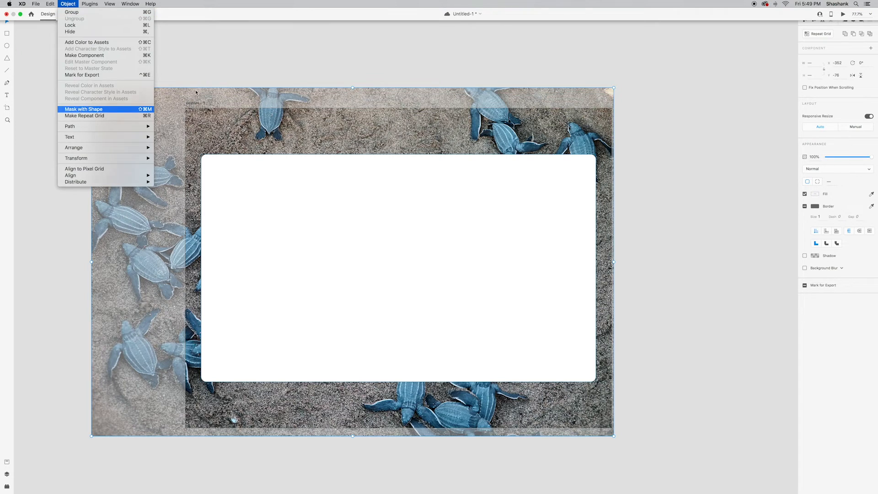
{"action": "left_click", "coordinate": [92, 109]}
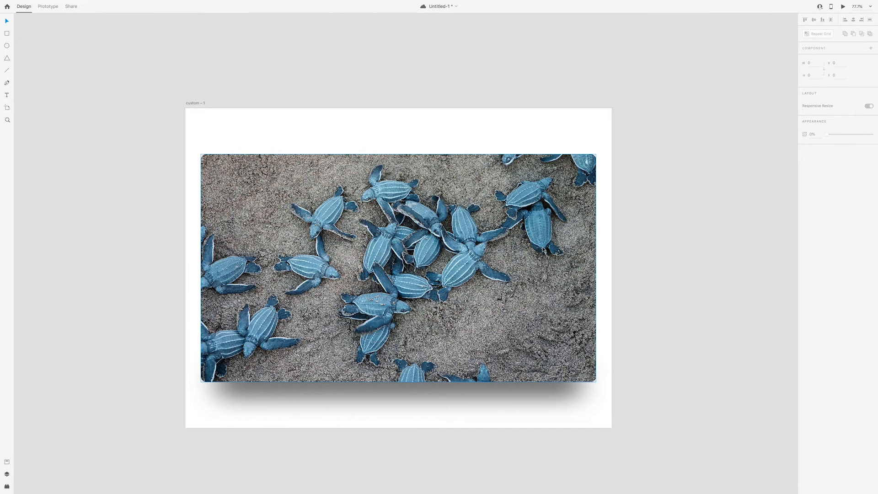
{"action": "left_click", "coordinate": [546, 249]}
{"action": "scroll", "coordinate": [549, 257], "scroll_direction": "down", "scroll_amount": 4}
{"action": "scroll", "coordinate": [558, 268], "scroll_direction": "up", "scroll_amount": 2}
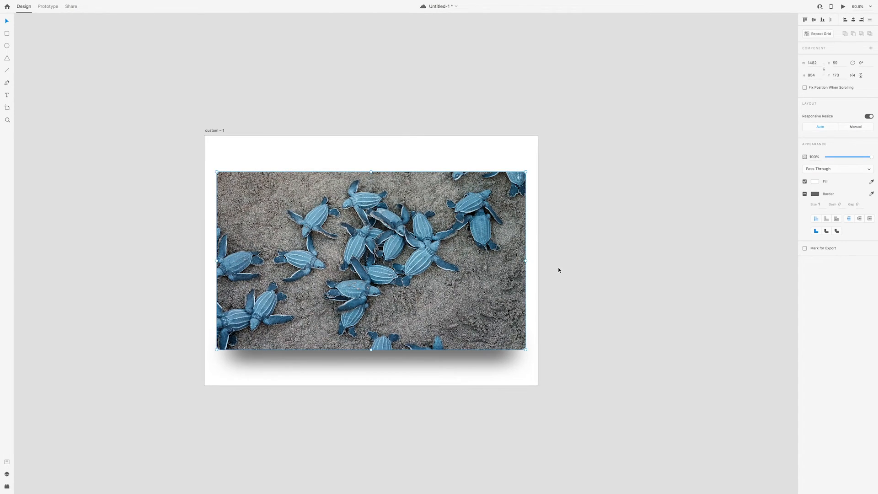
{"action": "left_click", "coordinate": [558, 270]}
{"action": "mouse_move", "coordinate": [145, 20]}
{"action": "left_click", "coordinate": [20, 15]}
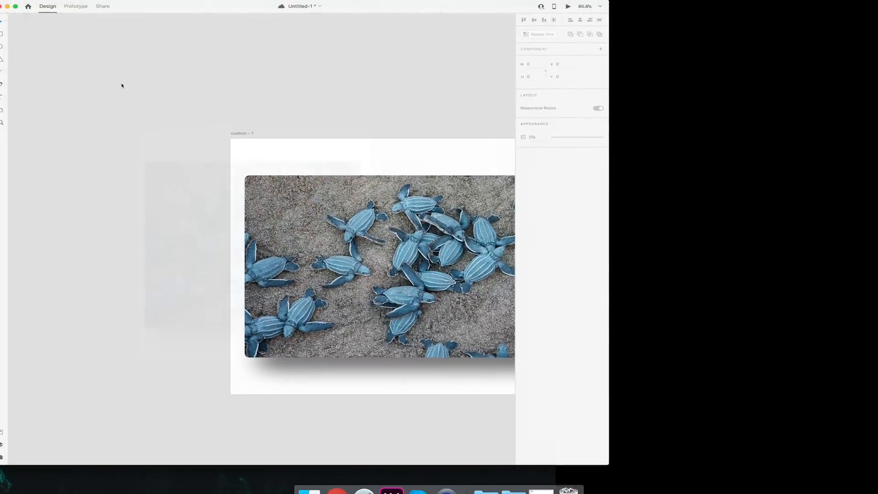
{"action": "left_click", "coordinate": [804, 297]}
{"action": "left_click_drag", "start_coordinate": [565, 9], "coordinate": [570, 201]}
{"action": "left_click", "coordinate": [543, 172]}
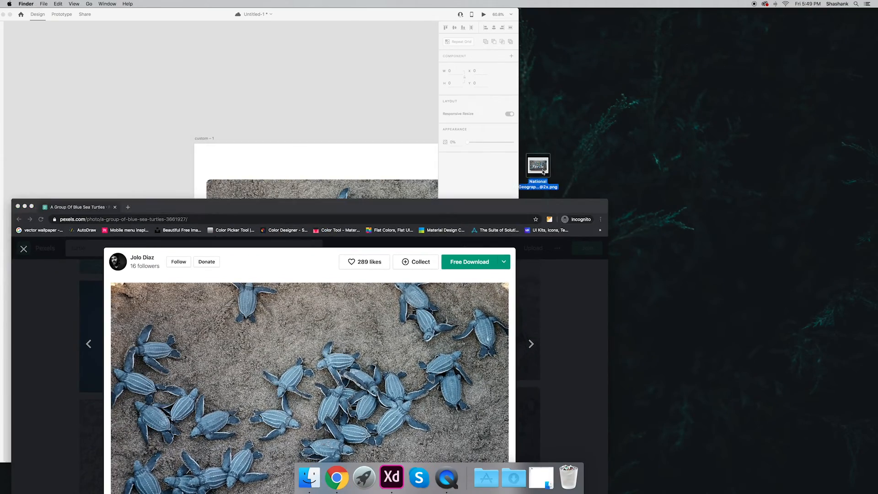
{"action": "left_click_drag", "start_coordinate": [544, 172], "coordinate": [322, 75]}
{"action": "left_click_drag", "start_coordinate": [204, 211], "coordinate": [227, 217]}
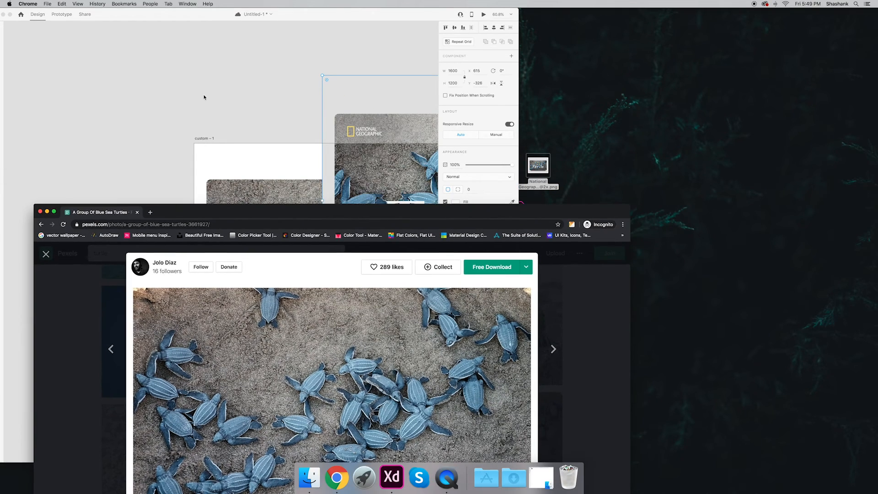
{"action": "left_click", "coordinate": [206, 95]}
{"action": "left_click", "coordinate": [10, 14]}
Step: Scale down the National Geographic reference image and place it beside the artboard on its right side
{"action": "left_click_drag", "start_coordinate": [398, 203], "coordinate": [497, 237]}
{"action": "scroll", "coordinate": [498, 238], "scroll_direction": "down", "scroll_amount": 1}
{"action": "left_click_drag", "start_coordinate": [547, 316], "coordinate": [641, 426]}
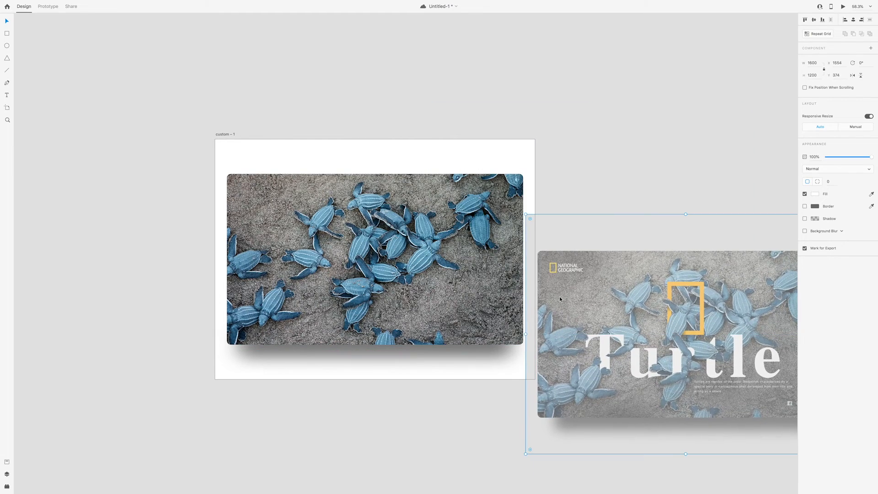
{"action": "scroll", "coordinate": [641, 426], "scroll_direction": "right", "scroll_amount": 2}
{"action": "left_click_drag", "start_coordinate": [759, 191], "coordinate": [700, 237]}
{"action": "left_click_drag", "start_coordinate": [577, 326], "coordinate": [555, 251]}
{"action": "scroll", "coordinate": [555, 252], "scroll_direction": "left", "scroll_amount": 3}
Step: Adjust the turtle photo's size and position inside its rounded mask to resemble the crop in the reference image
{"action": "double_click", "coordinate": [423, 225]}
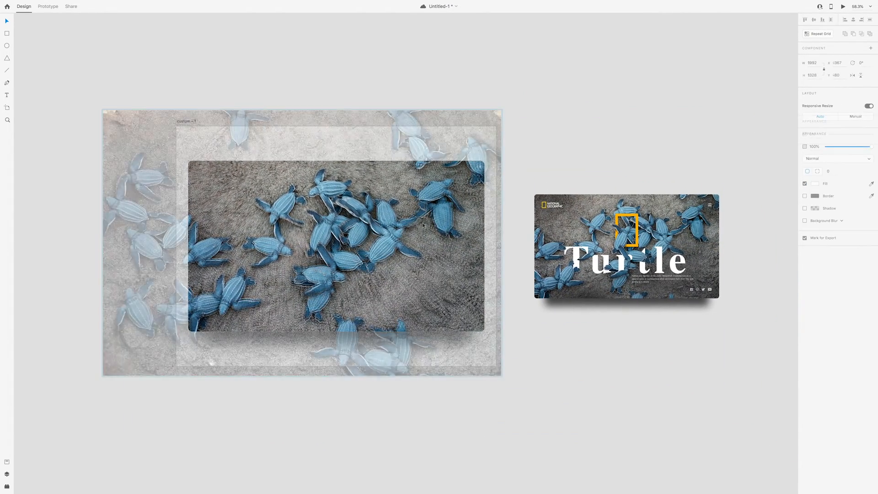
{"action": "left_click_drag", "start_coordinate": [424, 223], "coordinate": [424, 222]}
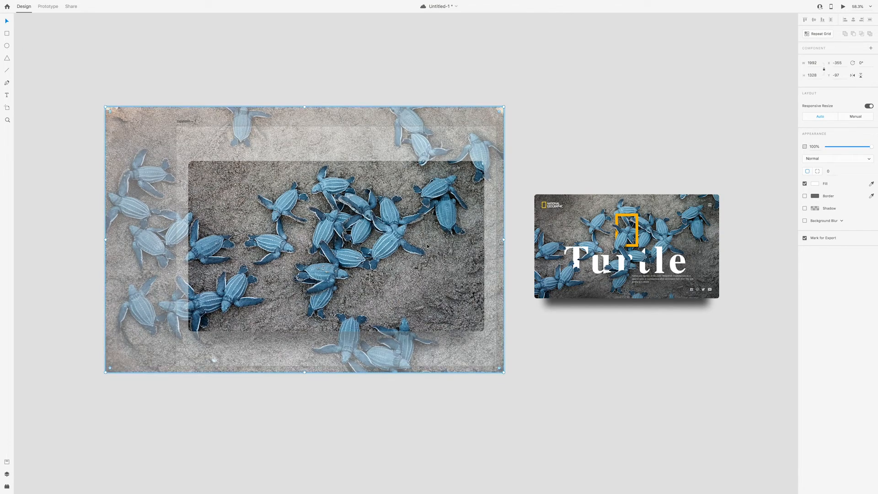
{"action": "left_click_drag", "start_coordinate": [420, 306], "coordinate": [416, 309]}
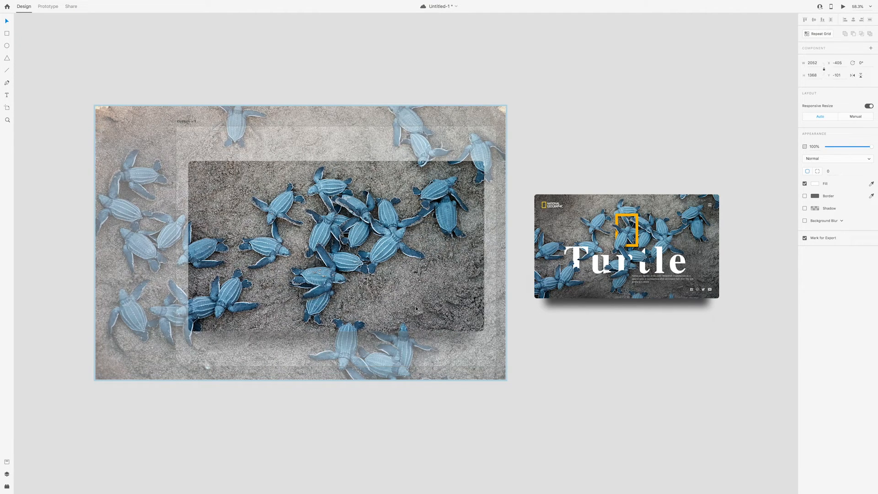
{"action": "left_click_drag", "start_coordinate": [416, 309], "coordinate": [415, 309]}
{"action": "left_click_drag", "start_coordinate": [93, 107], "coordinate": [111, 108]}
{"action": "left_click_drag", "start_coordinate": [288, 235], "coordinate": [290, 235]}
{"action": "left_click", "coordinate": [571, 367]}
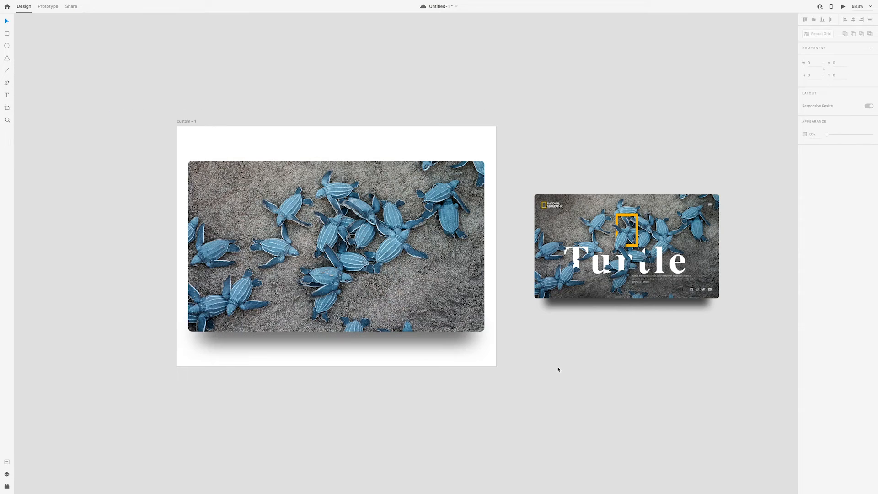
Step: Import the National Geographic logo SVG from the Desktop folder into the document
{"action": "scroll", "coordinate": [639, 235], "scroll_direction": "up", "scroll_amount": 3}
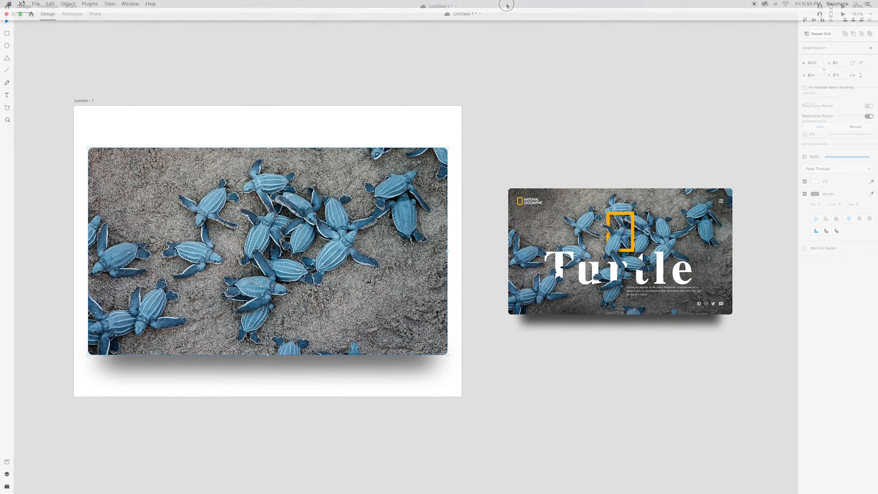
{"action": "left_click", "coordinate": [36, 5]}
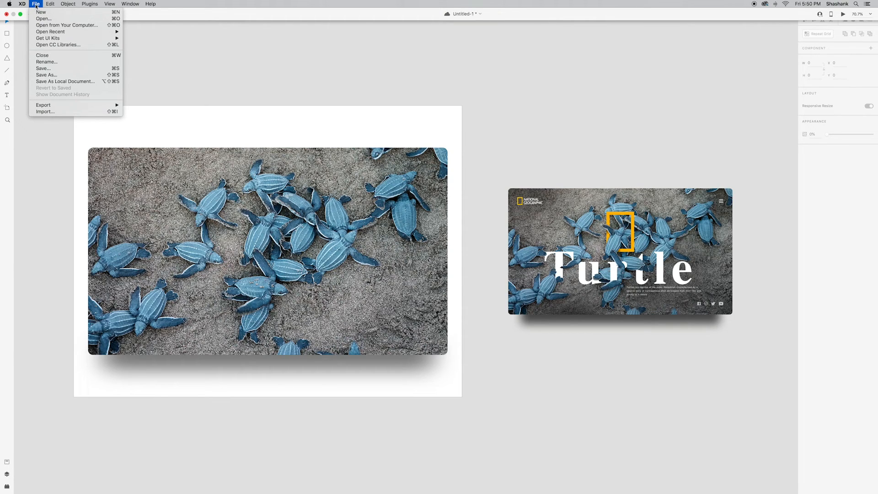
{"action": "mouse_move", "coordinate": [48, 108]}
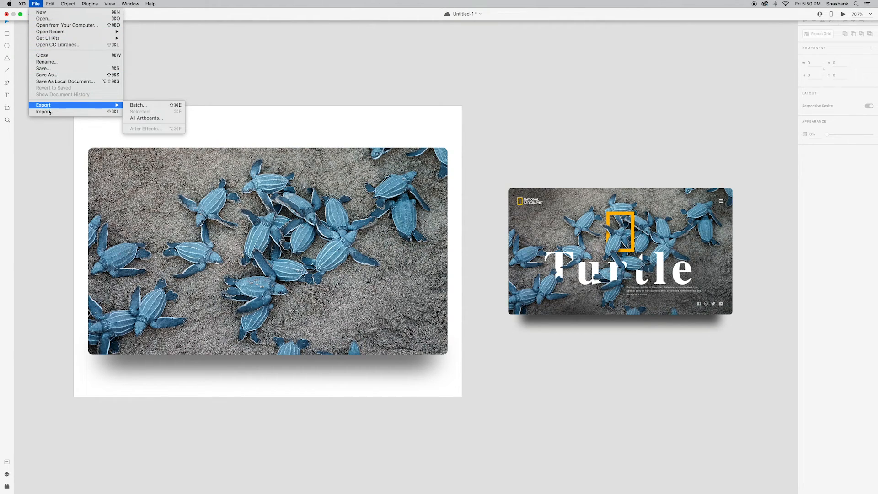
{"action": "left_click", "coordinate": [50, 112]}
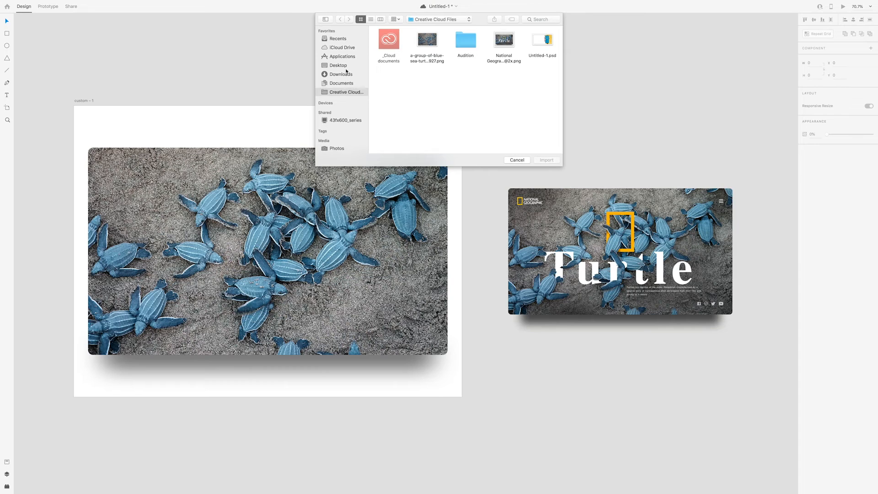
{"action": "left_click", "coordinate": [345, 69]}
{"action": "left_click", "coordinate": [464, 52]}
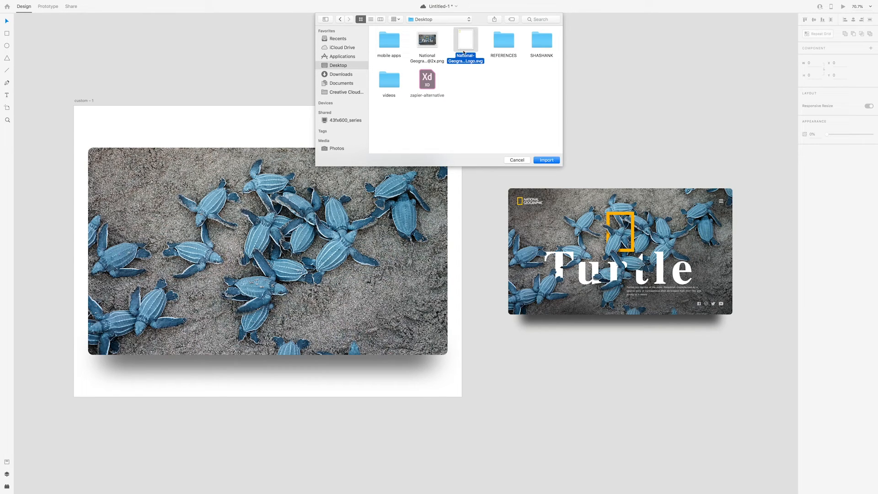
{"action": "left_click", "coordinate": [537, 160]}
{"action": "scroll", "coordinate": [510, 167], "scroll_direction": "left", "scroll_amount": 3}
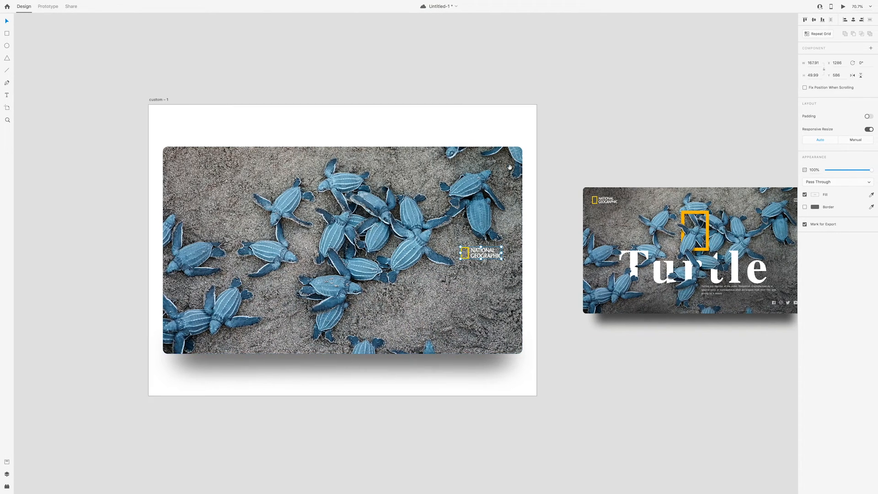
{"action": "left_click", "coordinate": [483, 264]}
{"action": "left_click_drag", "start_coordinate": [479, 253], "coordinate": [330, 197]}
{"action": "key", "text": "super+z"}
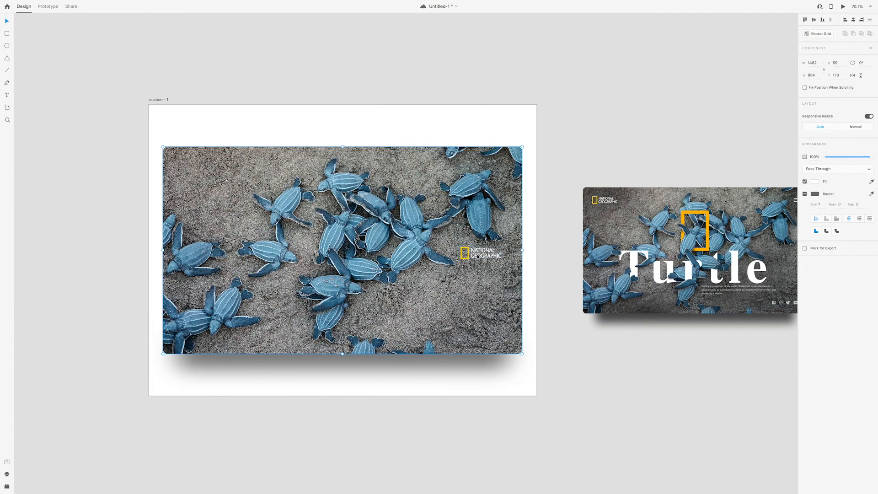
Step: Position the National Geographic logo in the card's upper-left corner at X 109, Y 223, 50 px in from both edges
{"action": "left_click_drag", "start_coordinate": [480, 253], "coordinate": [183, 152]}
{"action": "key", "text": "shift+Down"}
{"action": "key", "text": "shift+Down"}
{"action": "key", "text": "shift+Down"}
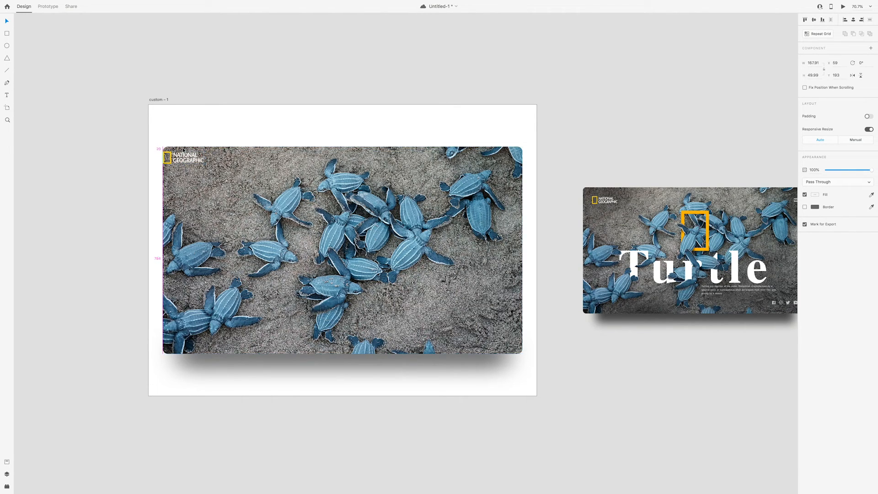
{"action": "key", "text": "shift+Down"}
{"action": "key", "text": "shift+Right"}
{"action": "key", "text": "shift+Right"}
{"action": "key", "text": "shift+Right"}
{"action": "key", "text": "shift+Right"}
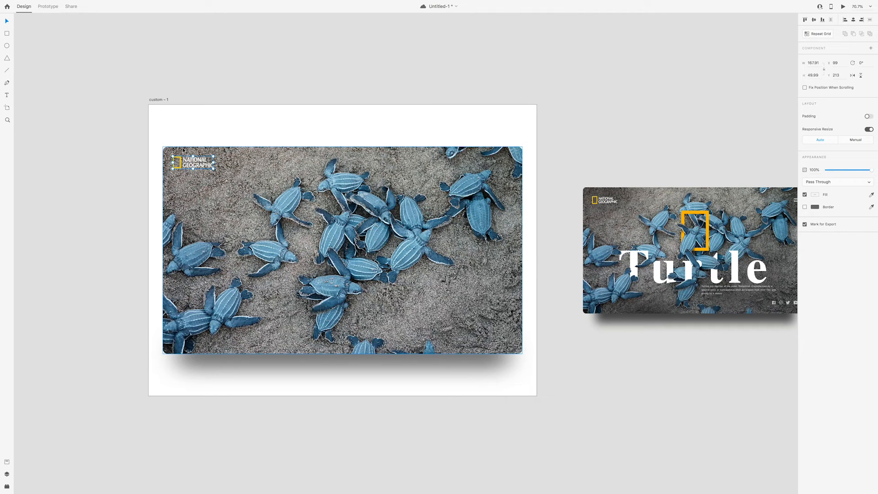
{"action": "key", "text": "shift+Right"}
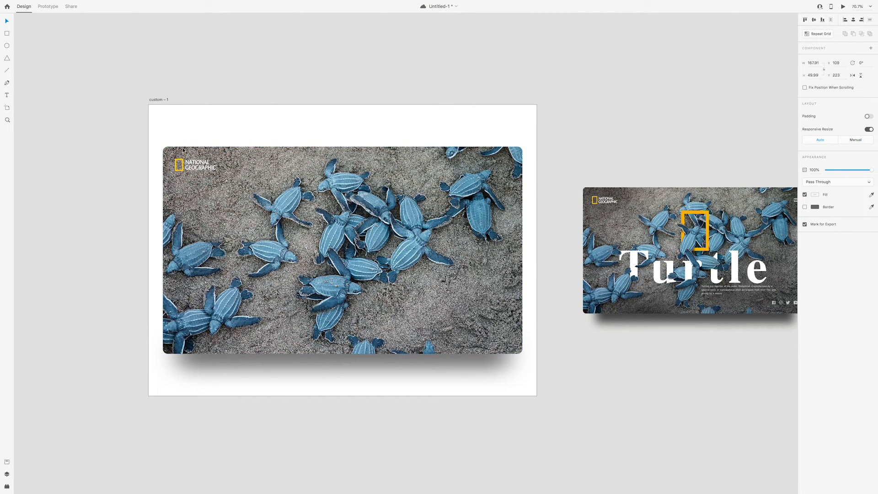
{"action": "left_click_drag", "start_coordinate": [223, 119], "coordinate": [238, 132]}
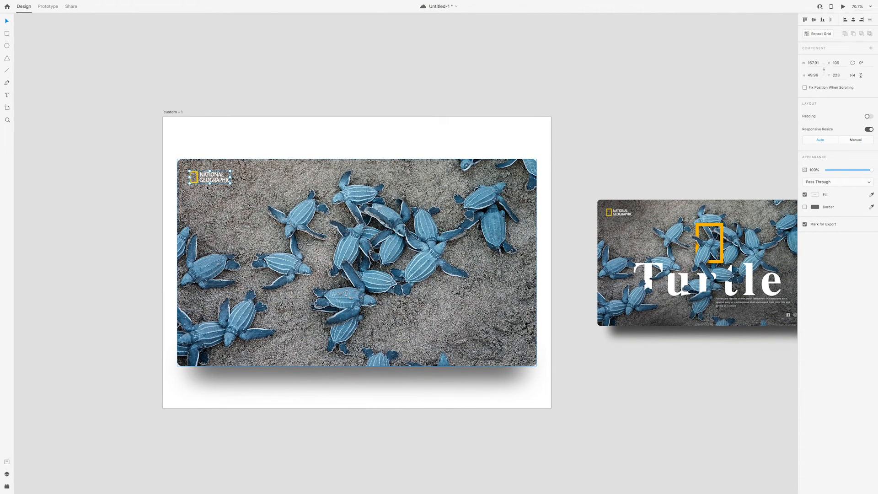
{"action": "left_click", "coordinate": [213, 159]}
Step: Search the Icons 4 Design plugin for "menu" and insert the Material menu icon at size 36
{"action": "scroll", "coordinate": [135, 179], "scroll_direction": "down", "scroll_amount": 2}
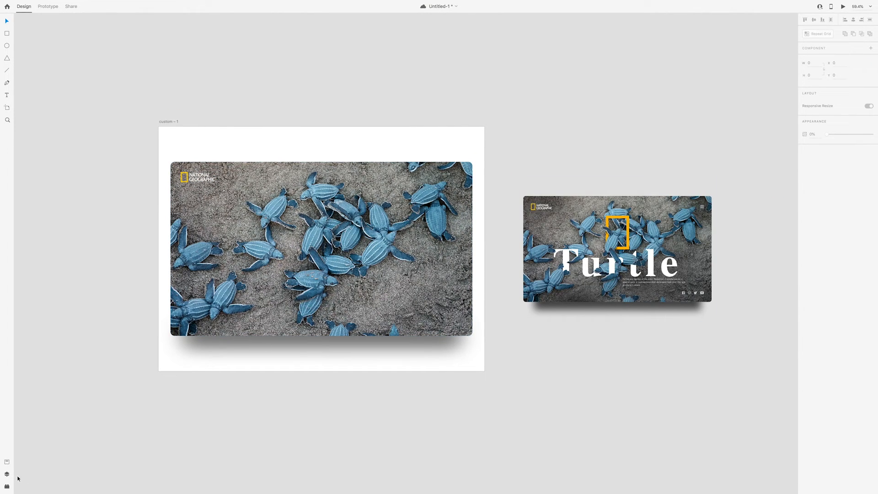
{"action": "left_click", "coordinate": [7, 486]}
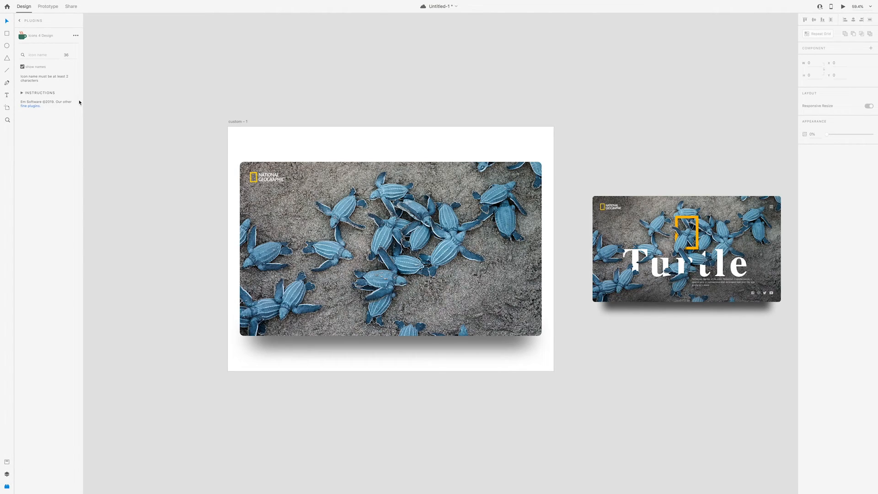
{"action": "left_click", "coordinate": [40, 54]}
{"action": "type", "text": "menu"}
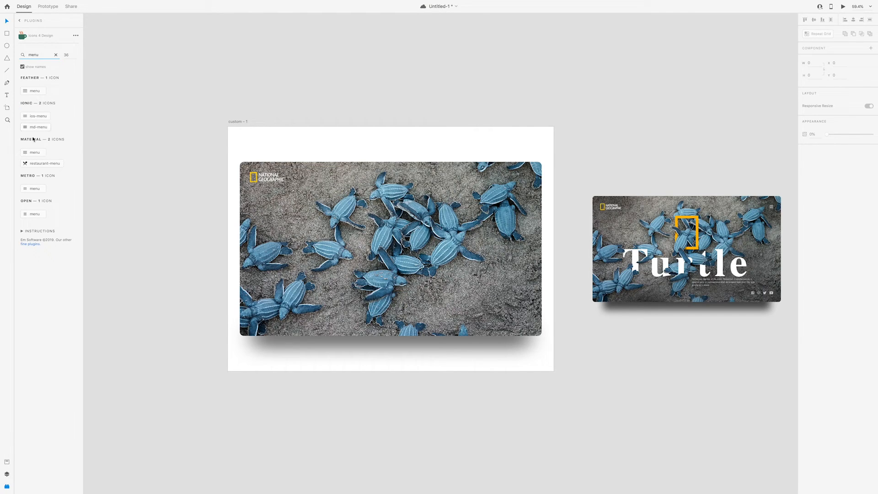
{"action": "left_click", "coordinate": [28, 155]}
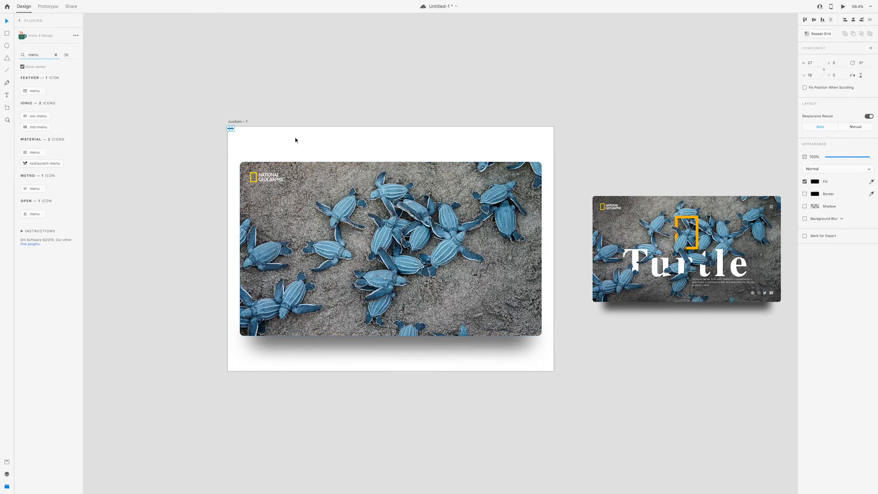
Step: Move the black menu icon from the artboard's corner onto the card over the logo, at about X 151, Y 239
{"action": "scroll", "coordinate": [225, 136], "scroll_direction": "up", "scroll_amount": 5}
{"action": "left_click_drag", "start_coordinate": [255, 101], "coordinate": [339, 234]}
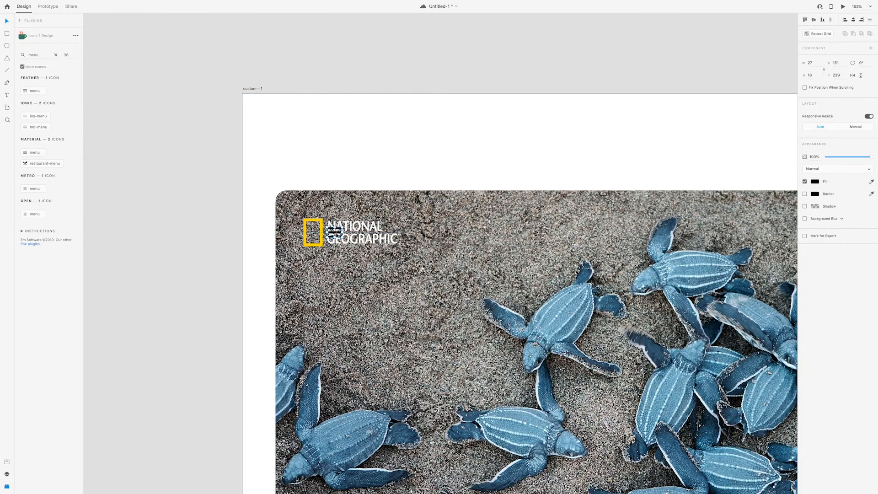
{"action": "scroll", "coordinate": [336, 233], "scroll_direction": "down", "scroll_amount": 5}
Step: Align the menu icon with the card's right edge
{"action": "left_click", "coordinate": [473, 251], "text": "shift"}
{"action": "key", "text": "ctrl+g"}
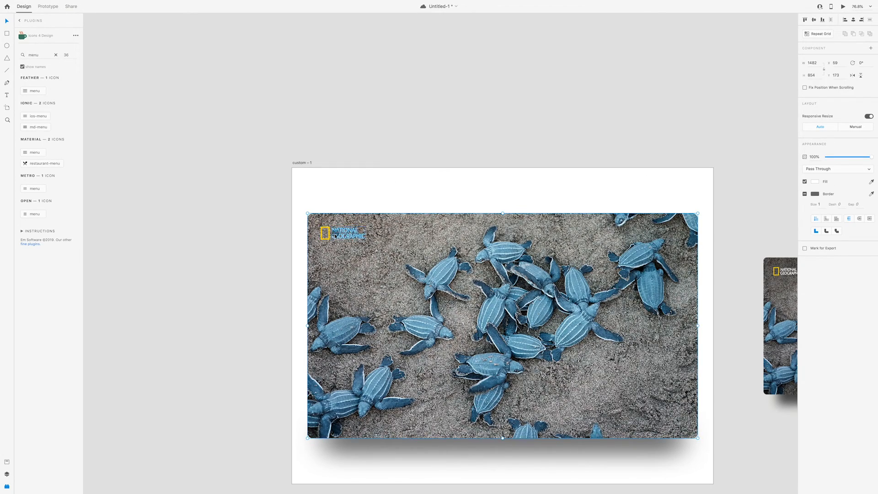
{"action": "scroll", "coordinate": [335, 234], "scroll_direction": "up", "scroll_amount": 5}
{"action": "double_click", "coordinate": [338, 232]}
{"action": "scroll", "coordinate": [338, 233], "scroll_direction": "down", "scroll_amount": 5}
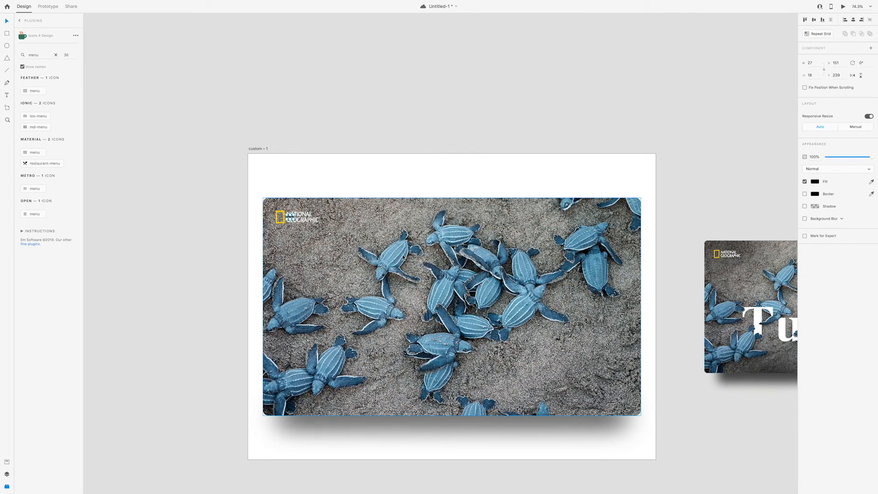
{"action": "left_click", "coordinate": [360, 239], "text": "shift"}
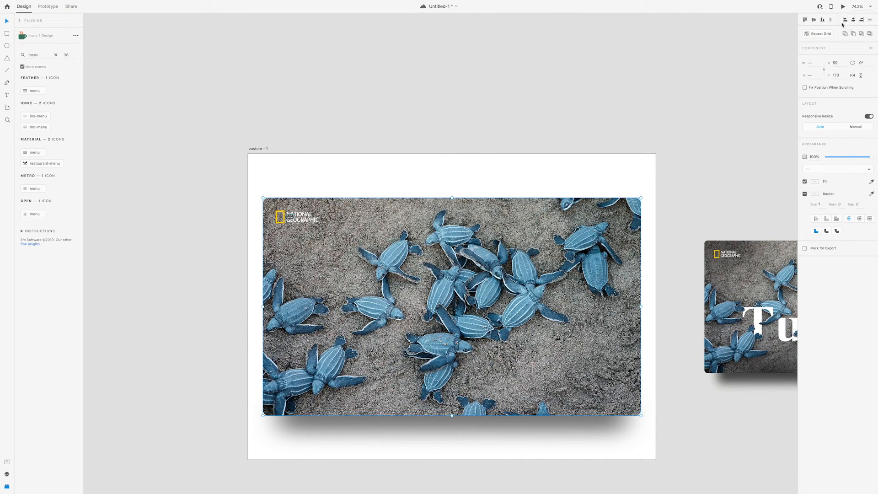
{"action": "left_click", "coordinate": [861, 20]}
Step: Change the menu icon's fill to white
{"action": "scroll", "coordinate": [653, 208], "scroll_direction": "up", "scroll_amount": 10}
{"action": "left_click", "coordinate": [590, 231]}
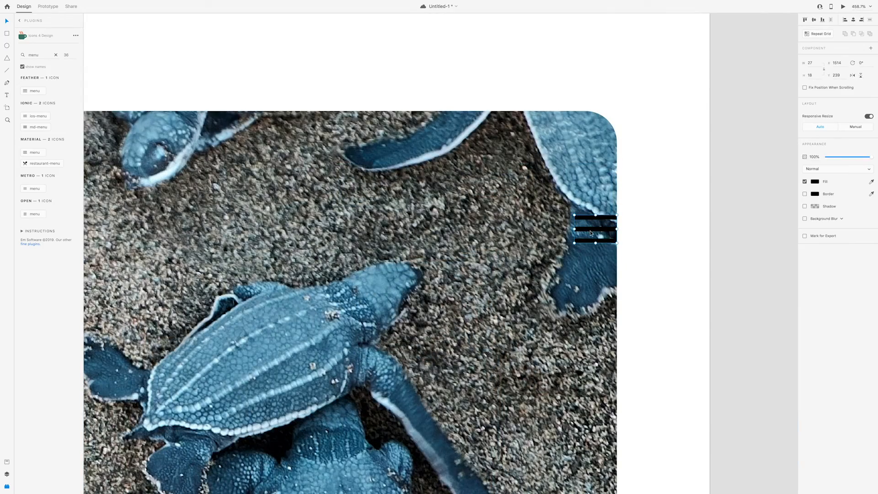
{"action": "left_click", "coordinate": [814, 182]}
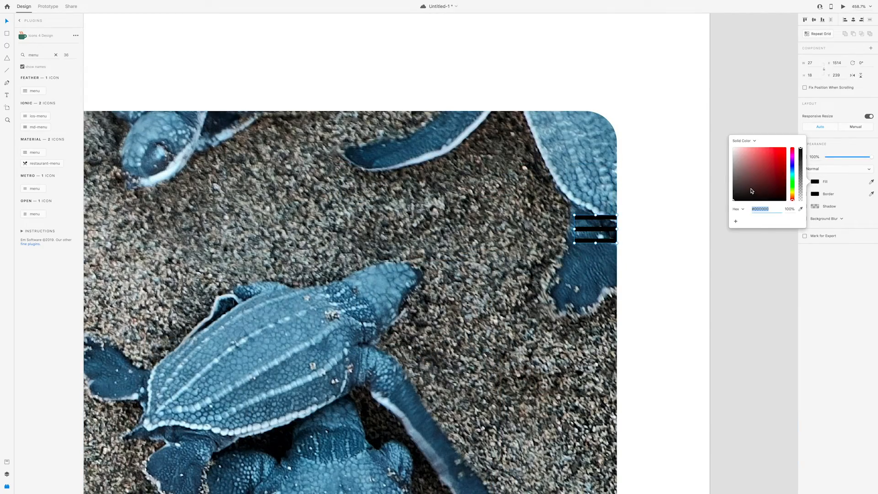
{"action": "left_click_drag", "start_coordinate": [751, 191], "coordinate": [717, 141]}
{"action": "left_click", "coordinate": [620, 255]}
Step: Shift the menu icon left so it sits inset from the card's right edge
{"action": "scroll", "coordinate": [590, 226], "scroll_direction": "down", "scroll_amount": 5}
{"action": "left_click", "coordinate": [591, 229]}
{"action": "key", "text": "shift+Left"}
{"action": "key", "text": "shift+Left"}
{"action": "key", "text": "shift+Left"}
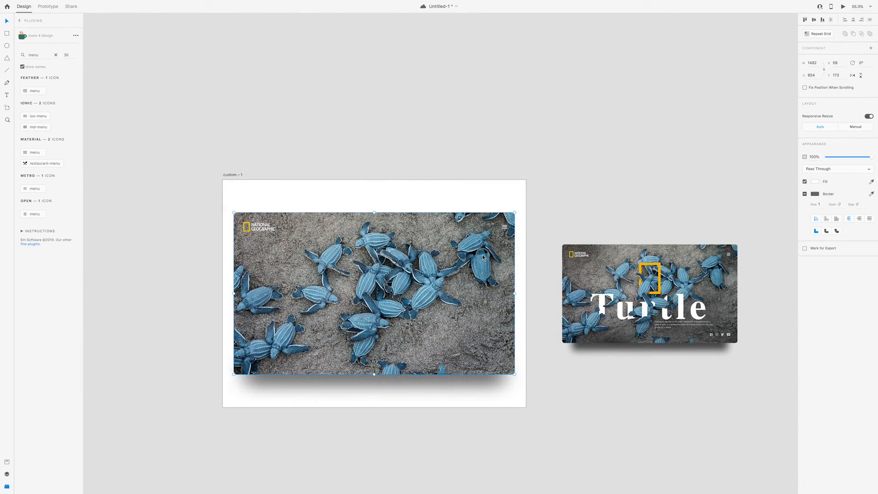
{"action": "double_click", "coordinate": [489, 255]}
{"action": "left_click_drag", "start_coordinate": [488, 255], "coordinate": [483, 257]}
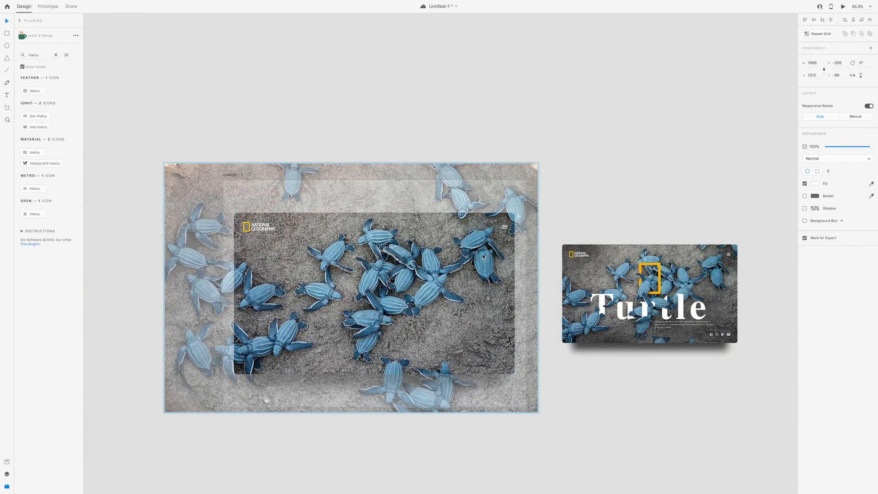
{"action": "left_click", "coordinate": [457, 133]}
Step: Examine the reference card, especially the social media icons in its lower-right corner, and compare it with the card on the artboard
{"action": "scroll", "coordinate": [534, 202], "scroll_direction": "up", "scroll_amount": 2}
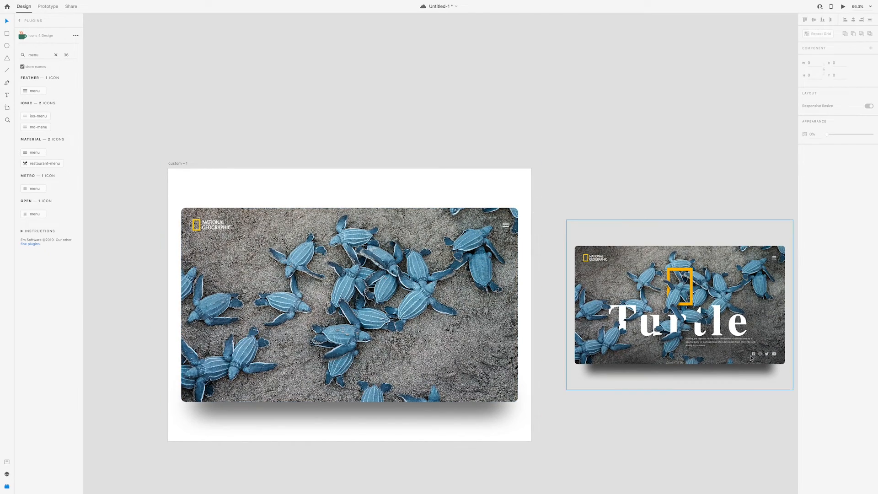
{"action": "scroll", "coordinate": [758, 357], "scroll_direction": "up", "scroll_amount": 3}
{"action": "scroll", "coordinate": [504, 339], "scroll_direction": "down", "scroll_amount": 4}
{"action": "scroll", "coordinate": [673, 300], "scroll_direction": "up", "scroll_amount": 6}
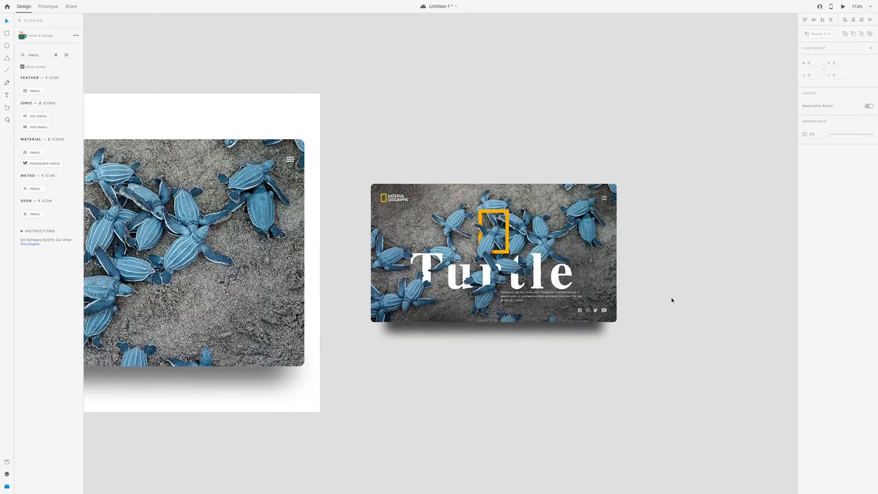
{"action": "scroll", "coordinate": [657, 327], "scroll_direction": "down", "scroll_amount": 5}
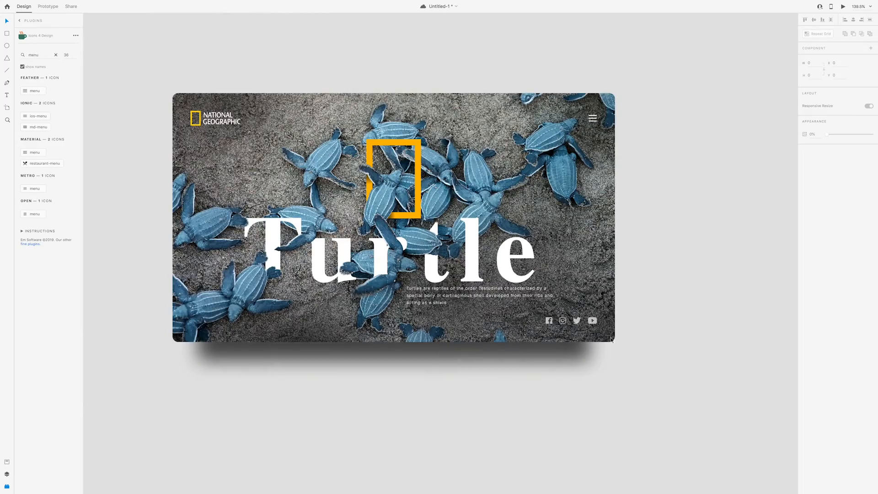
{"action": "scroll", "coordinate": [640, 345], "scroll_direction": "up", "scroll_amount": 5}
{"action": "scroll", "coordinate": [641, 345], "scroll_direction": "down", "scroll_amount": 5}
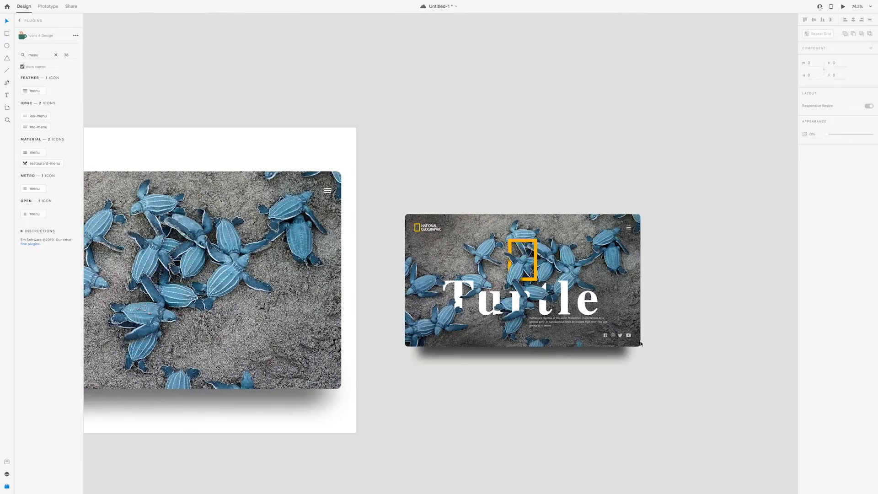
{"action": "double_click", "coordinate": [35, 55]}
{"action": "left_click", "coordinate": [536, 124]}
{"action": "scroll", "coordinate": [615, 175], "scroll_direction": "down", "scroll_amount": 5}
{"action": "scroll", "coordinate": [370, 116], "scroll_direction": "up", "scroll_amount": 5}
Step: Search the icon plugin for "face" and insert the Ionic logo-facebook icon
{"action": "double_click", "coordinate": [44, 55]}
{"action": "type", "text": "face"}
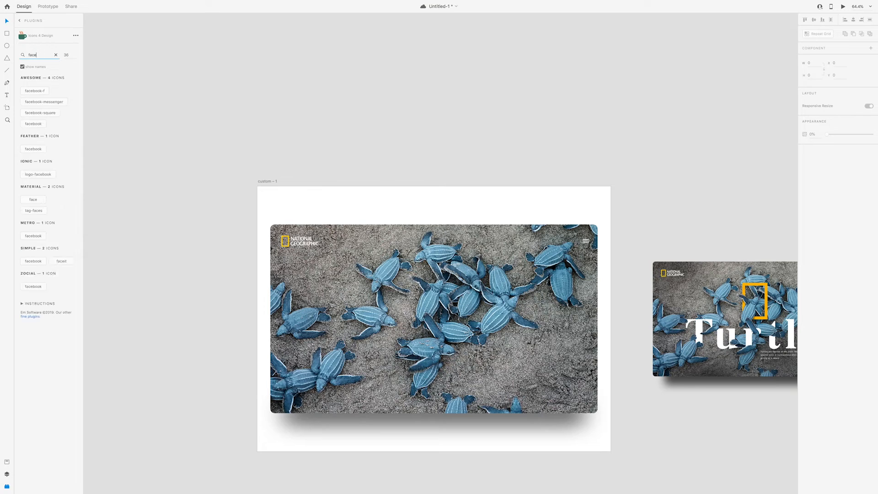
{"action": "left_click", "coordinate": [39, 176]}
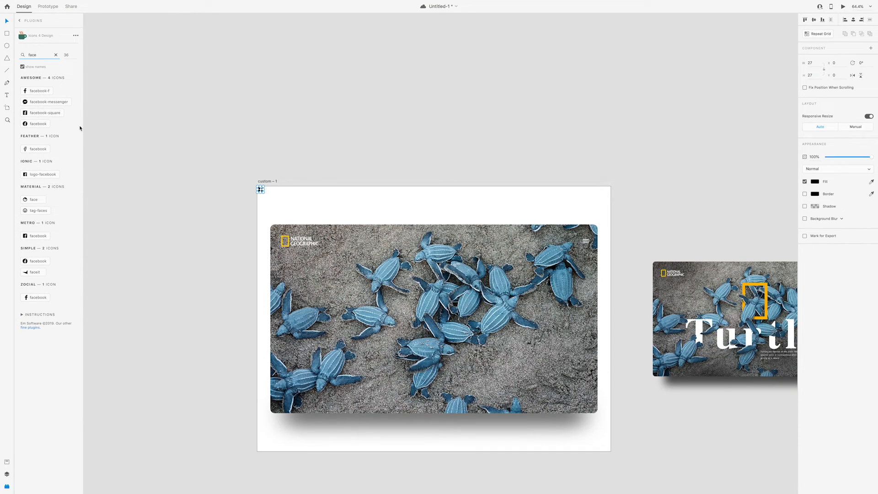
{"action": "left_click", "coordinate": [259, 123]}
{"action": "scroll", "coordinate": [259, 123], "scroll_direction": "down", "scroll_amount": 3}
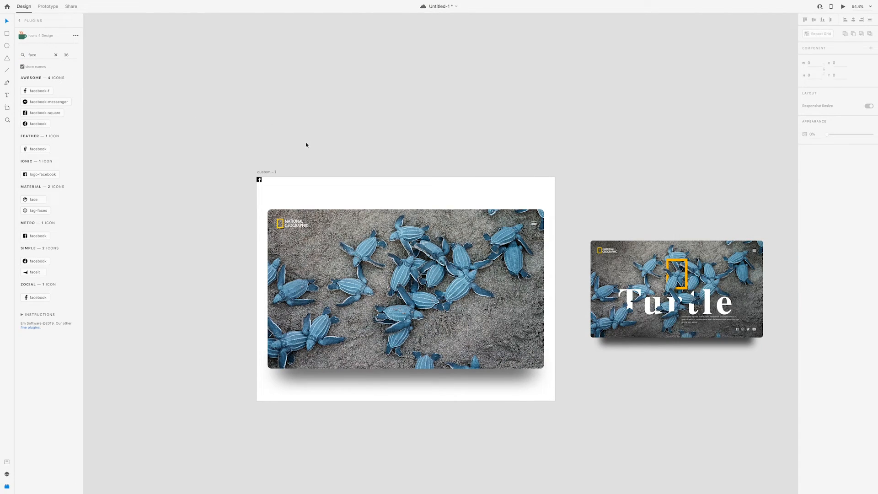
Step: Search for "insta", insert the Awesome Instagram icon and place it beside the Facebook icon at about 27 by 27 px
{"action": "double_click", "coordinate": [36, 54]}
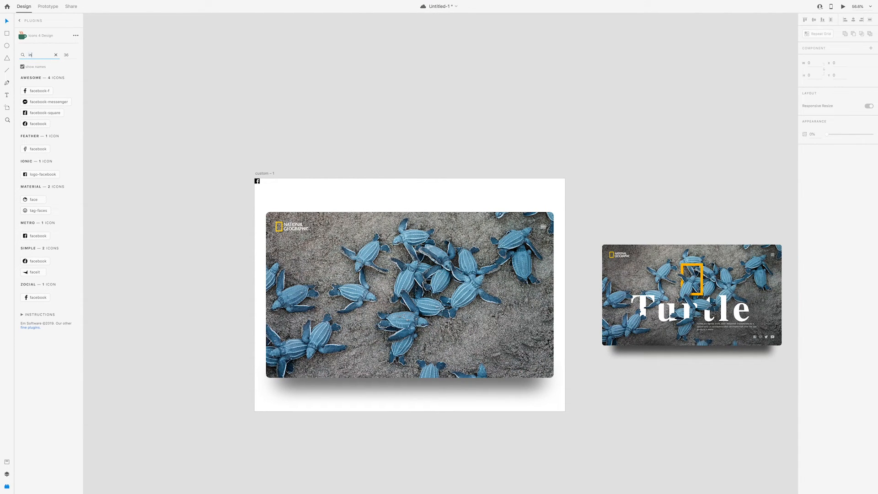
{"action": "left_click", "coordinate": [33, 93]}
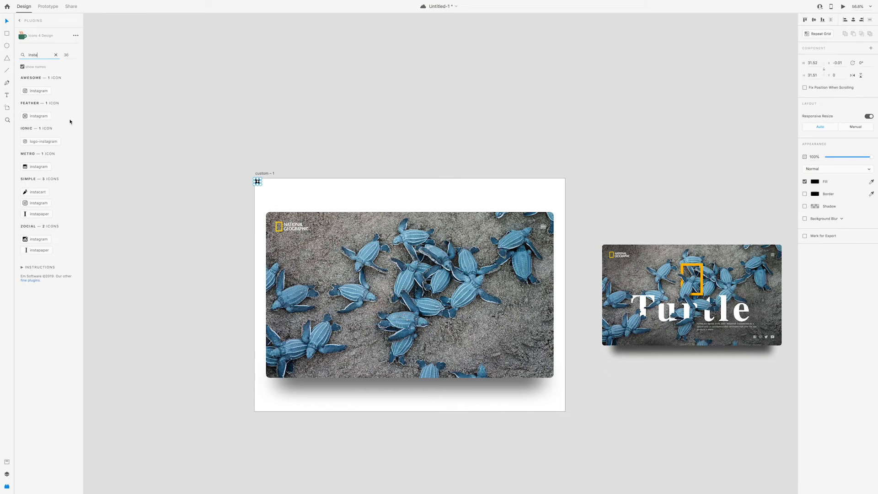
{"action": "scroll", "coordinate": [258, 181], "scroll_direction": "up", "scroll_amount": 5}
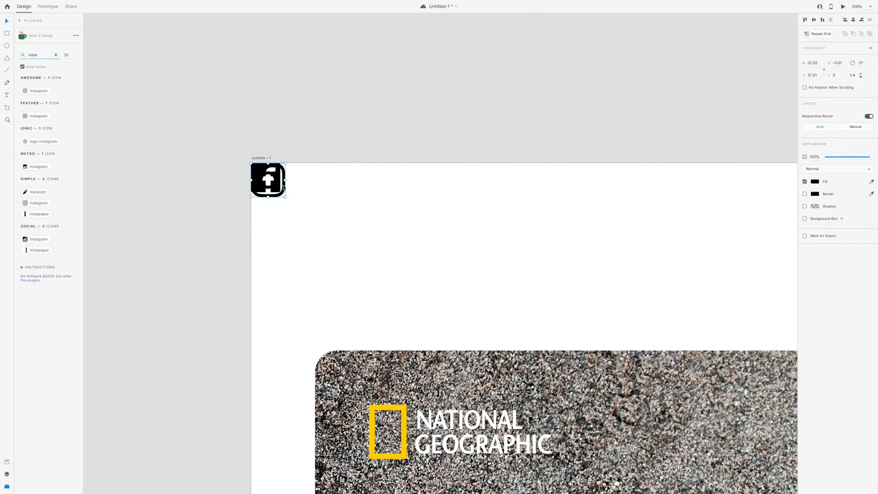
{"action": "left_click_drag", "start_coordinate": [284, 186], "coordinate": [314, 192]}
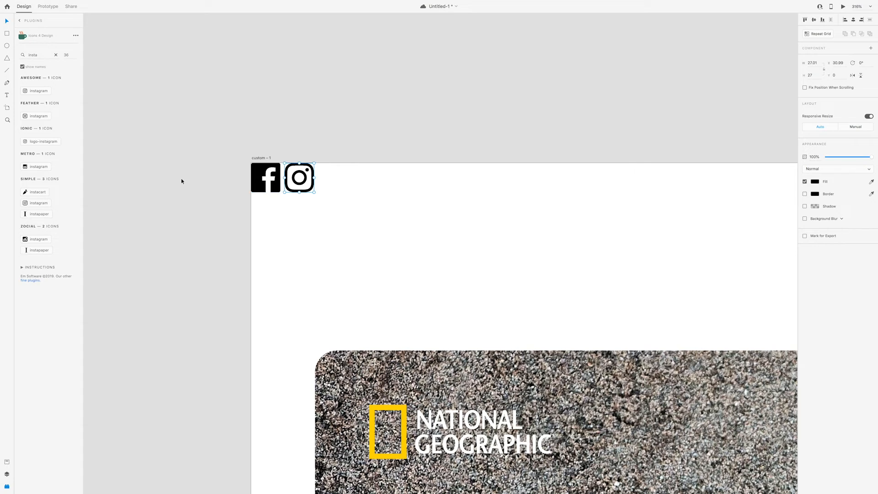
Step: Search for "twitter", insert a Twitter bird icon beside the Instagram icon and scale it to about 33 by 27 px
{"action": "double_click", "coordinate": [41, 54]}
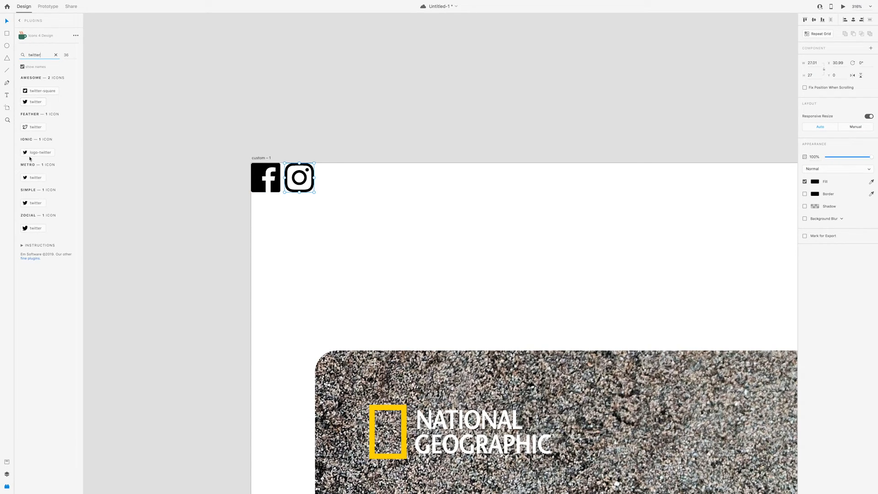
{"action": "left_click_drag", "start_coordinate": [188, 215], "coordinate": [336, 198]}
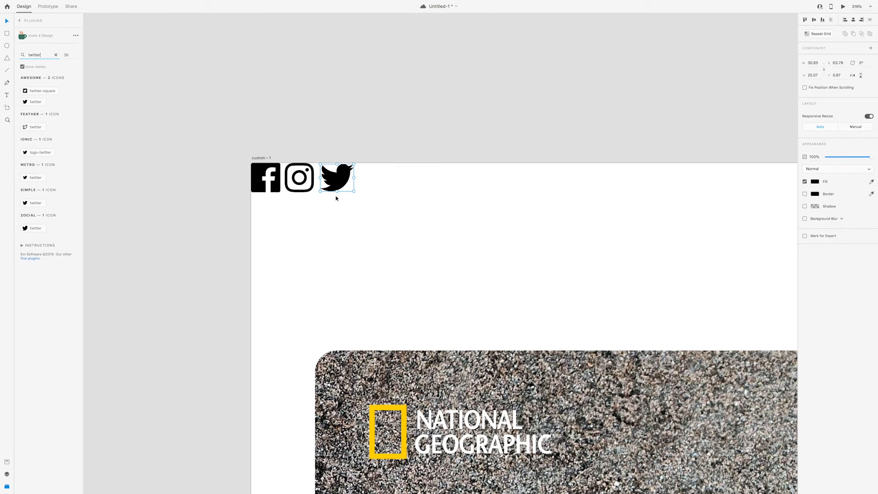
{"action": "key", "text": "Up"}
{"action": "left_click_drag", "start_coordinate": [353, 191], "coordinate": [356, 193]}
Step: Search for "youtube", insert the Ionic logo-youtube icon and place it beside the Twitter icon at 36 by 27 px
{"action": "scroll", "coordinate": [212, 155], "scroll_direction": "down", "scroll_amount": 5}
{"action": "scroll", "coordinate": [210, 157], "scroll_direction": "down", "scroll_amount": 2}
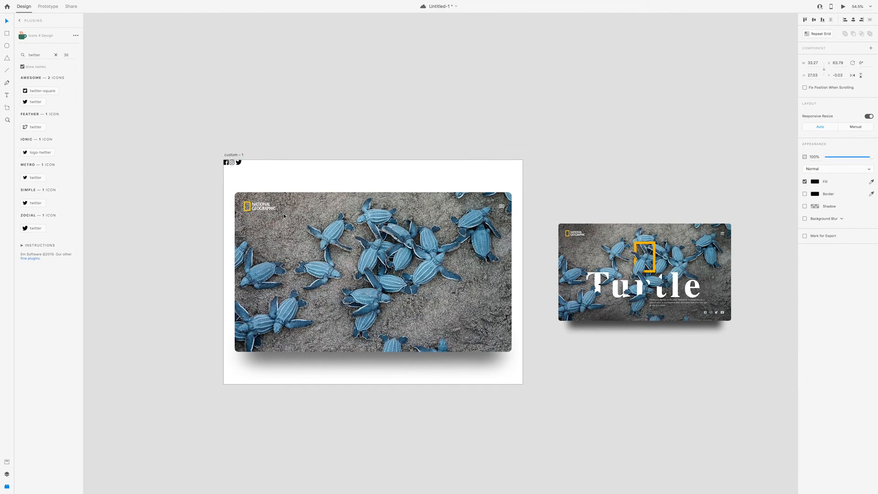
{"action": "double_click", "coordinate": [45, 55]}
{"action": "type", "text": "youtube"}
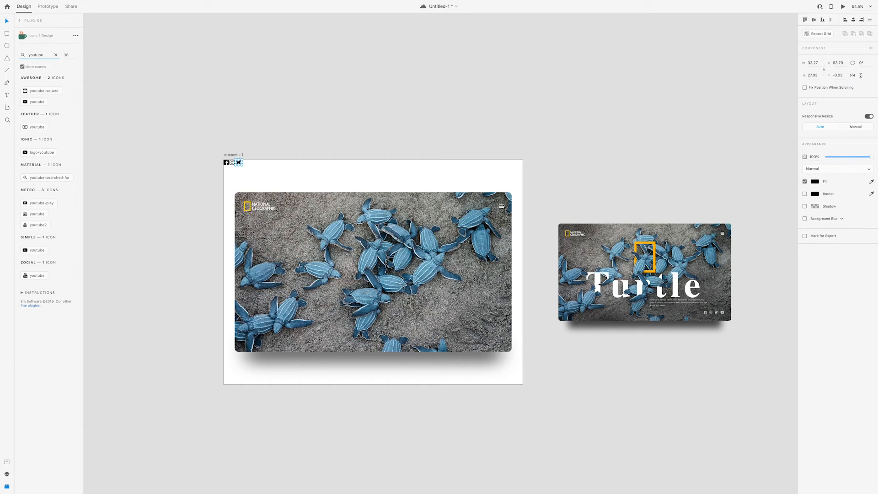
{"action": "left_click", "coordinate": [39, 153]}
{"action": "scroll", "coordinate": [206, 153], "scroll_direction": "up", "scroll_amount": 5}
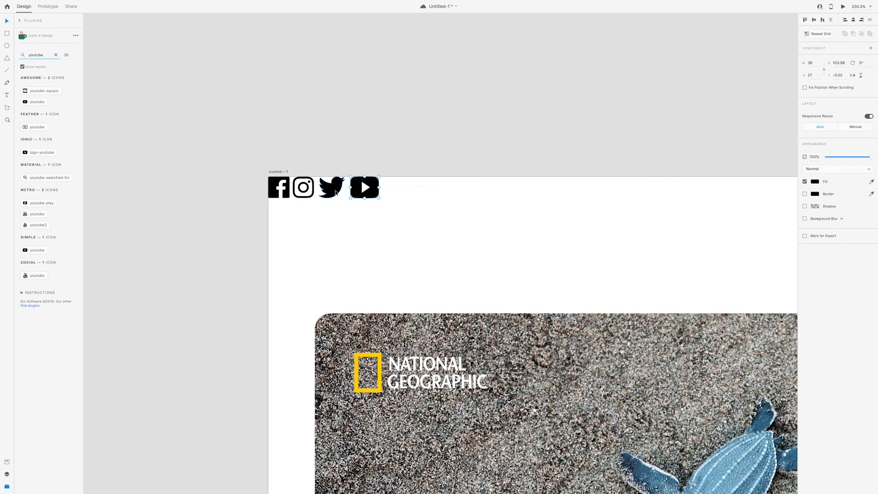
Step: Move the YouTube icon further right and distribute the four social icons evenly in the row
{"action": "left_click_drag", "start_coordinate": [361, 179], "coordinate": [379, 179]}
{"action": "left_click_drag", "start_coordinate": [224, 218], "coordinate": [456, 149]}
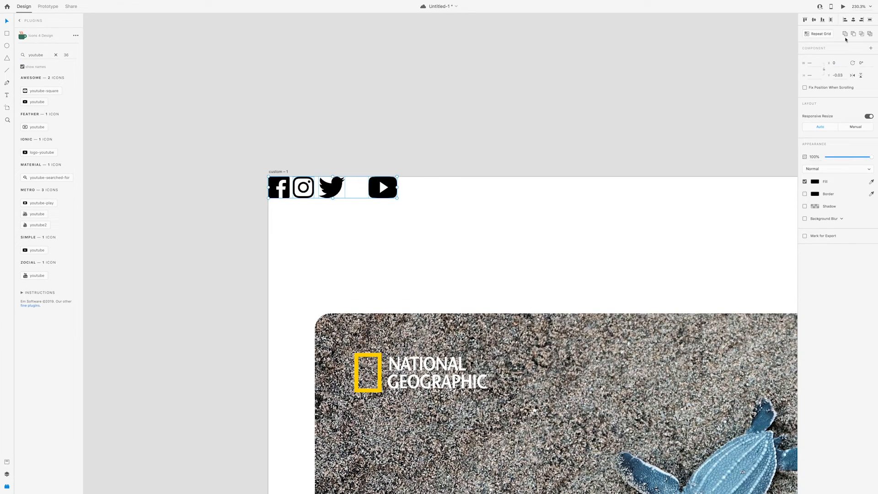
{"action": "left_click", "coordinate": [832, 20]}
Step: Move the four social icons into the card's lower-right corner at X 1338, in line with the menu icon's right edge
{"action": "scroll", "coordinate": [263, 137], "scroll_direction": "down", "scroll_amount": 10}
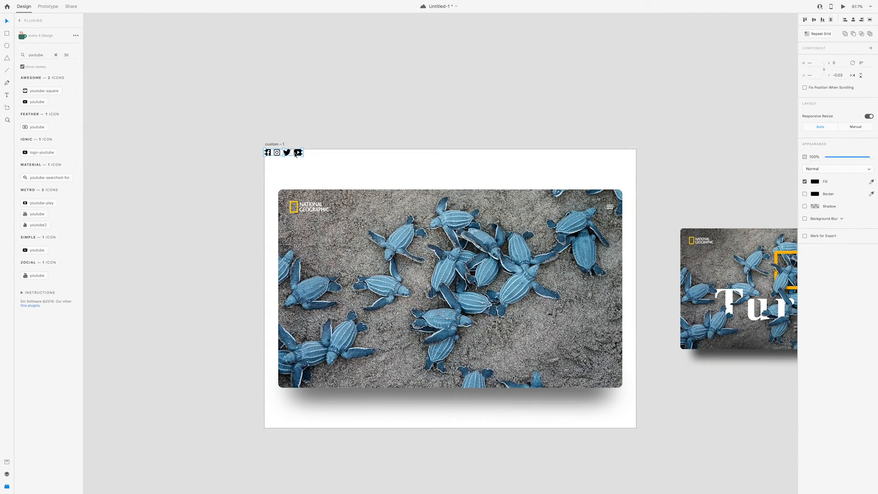
{"action": "left_click_drag", "start_coordinate": [300, 153], "coordinate": [604, 375]}
{"action": "scroll", "coordinate": [465, 354], "scroll_direction": "right", "scroll_amount": 5}
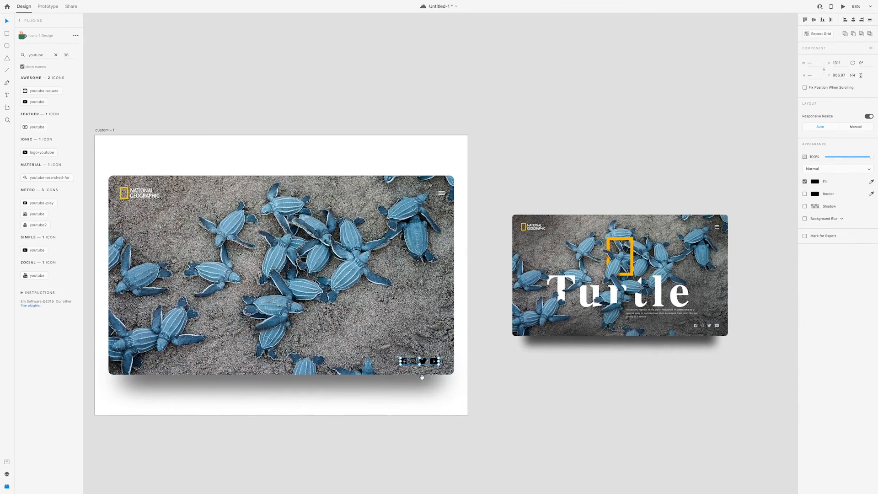
{"action": "scroll", "coordinate": [465, 353], "scroll_direction": "up", "scroll_amount": 5}
{"action": "left_click_drag", "start_coordinate": [437, 359], "coordinate": [449, 374]}
{"action": "key", "text": "shift+Up"}
{"action": "key", "text": "shift+Up"}
{"action": "key", "text": "shift+Up"}
{"action": "key", "text": "shift+Up"}
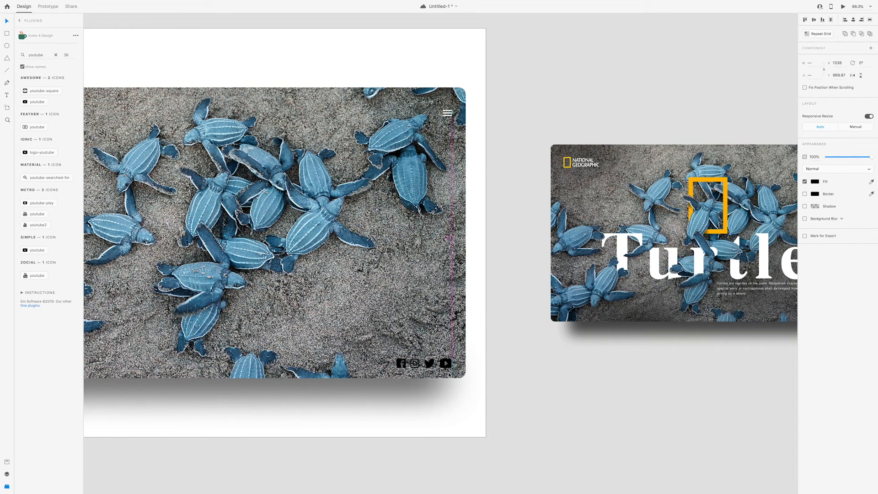
Step: Widen the icon row by moving the Facebook icon left to X 1306 and distributing all four icons horizontally
{"action": "left_click", "coordinate": [407, 392]}
{"action": "left_click_drag", "start_coordinate": [397, 360], "coordinate": [388, 360]}
{"action": "left_click", "coordinate": [414, 360], "text": "shift"}
{"action": "left_click", "coordinate": [429, 360], "text": "shift"}
{"action": "left_click", "coordinate": [446, 360], "text": "shift"}
{"action": "left_click", "coordinate": [831, 20]}
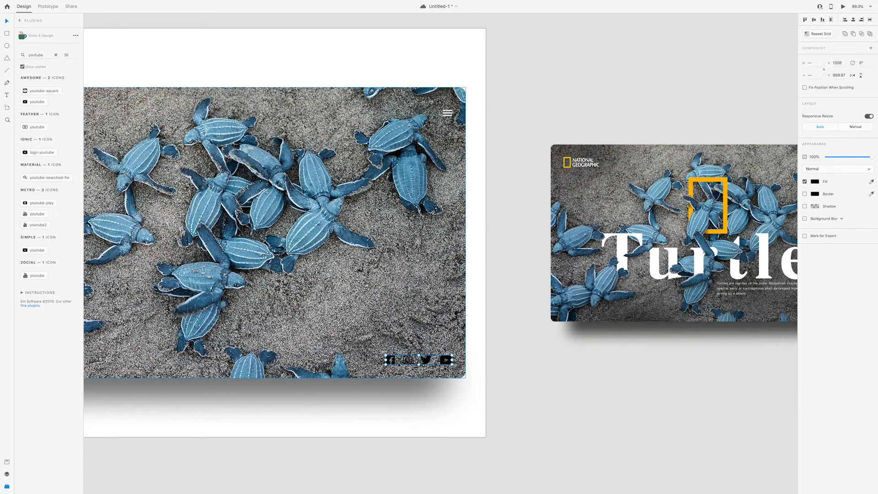
Step: Change the fill of all four social icons to white
{"action": "scroll", "coordinate": [398, 362], "scroll_direction": "up", "scroll_amount": 5}
{"action": "scroll", "coordinate": [535, 331], "scroll_direction": "down", "scroll_amount": 8}
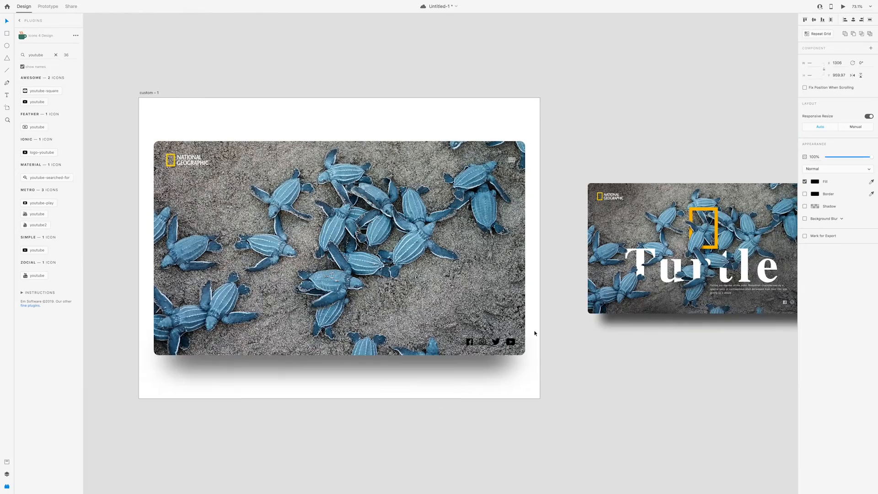
{"action": "scroll", "coordinate": [551, 355], "scroll_direction": "up", "scroll_amount": 5}
{"action": "left_click", "coordinate": [475, 327]}
{"action": "left_click", "coordinate": [432, 323], "text": "shift"}
{"action": "left_click", "coordinate": [397, 323], "text": "shift"}
{"action": "left_click", "coordinate": [363, 320], "text": "shift"}
{"action": "scroll", "coordinate": [454, 305], "scroll_direction": "down", "scroll_amount": 4}
{"action": "left_click", "coordinate": [816, 182]}
{"action": "left_click_drag", "start_coordinate": [737, 155], "coordinate": [728, 144]}
{"action": "left_click", "coordinate": [608, 347]}
Step: Ungroup the card's National Geographic logo and select its yellow frame
{"action": "scroll", "coordinate": [615, 358], "scroll_direction": "down", "scroll_amount": 6}
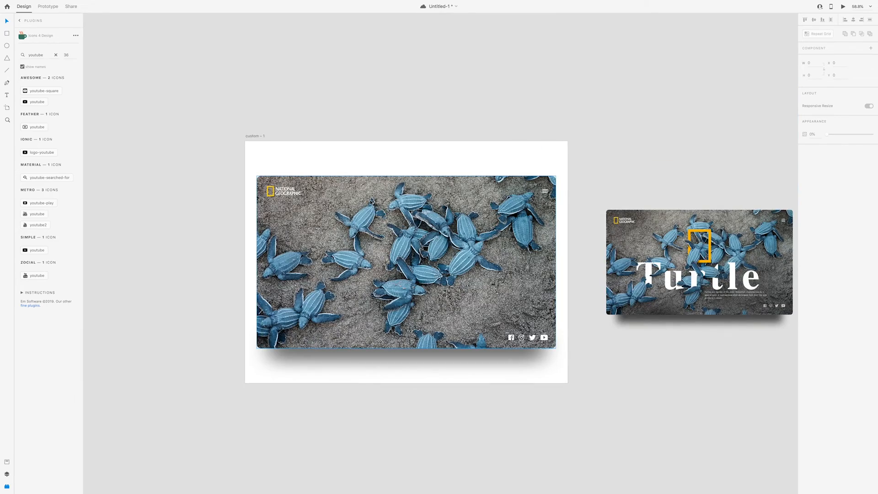
{"action": "scroll", "coordinate": [678, 219], "scroll_direction": "up", "scroll_amount": 8}
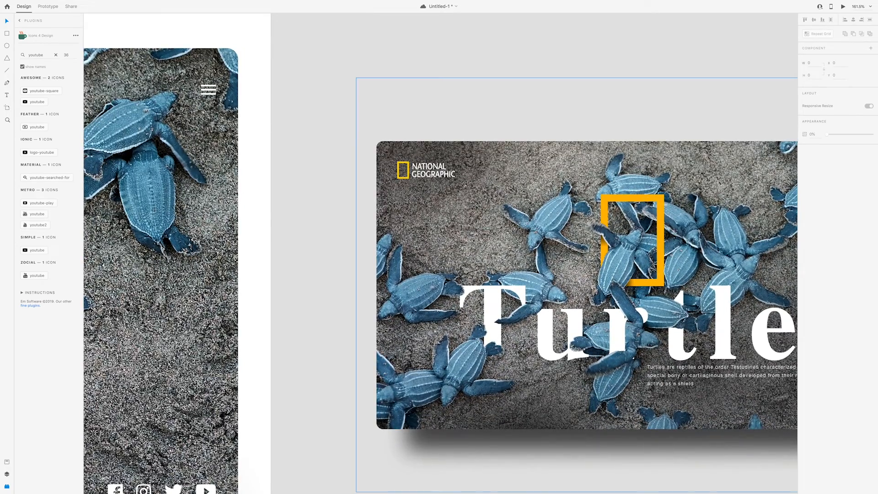
{"action": "scroll", "coordinate": [583, 213], "scroll_direction": "down", "scroll_amount": 8}
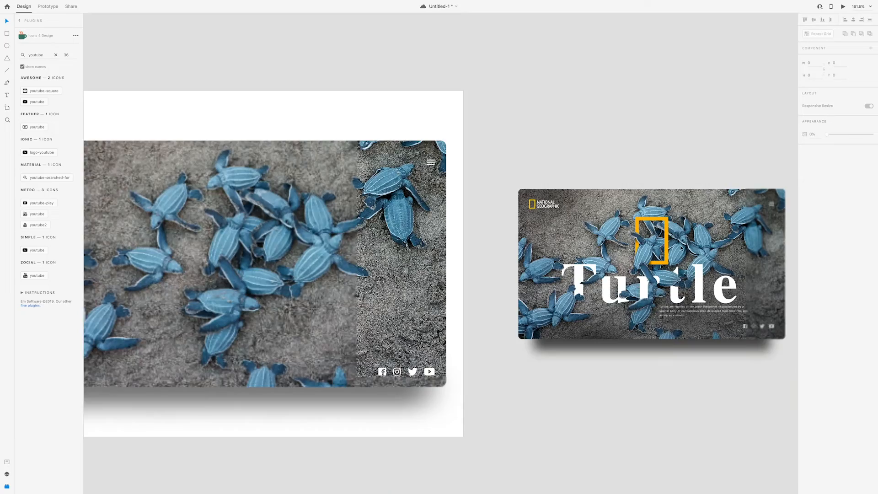
{"action": "scroll", "coordinate": [398, 211], "scroll_direction": "up", "scroll_amount": 7}
{"action": "left_click", "coordinate": [411, 237]}
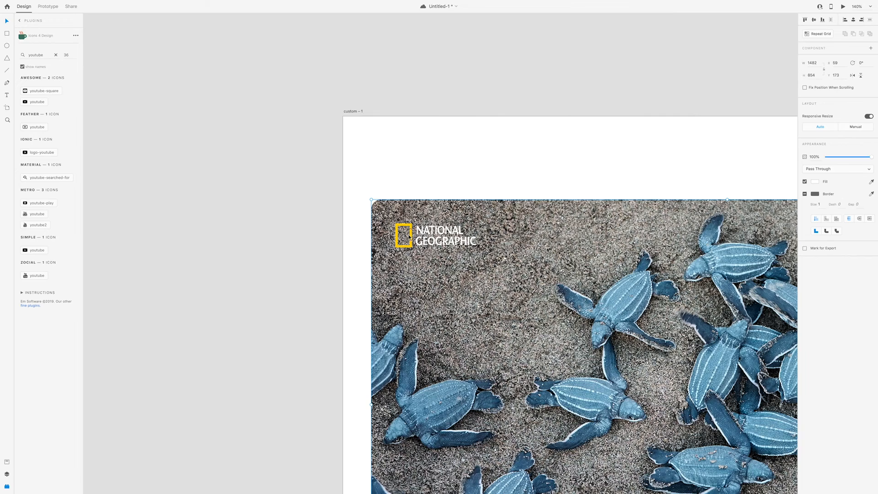
{"action": "right_click", "coordinate": [432, 233]}
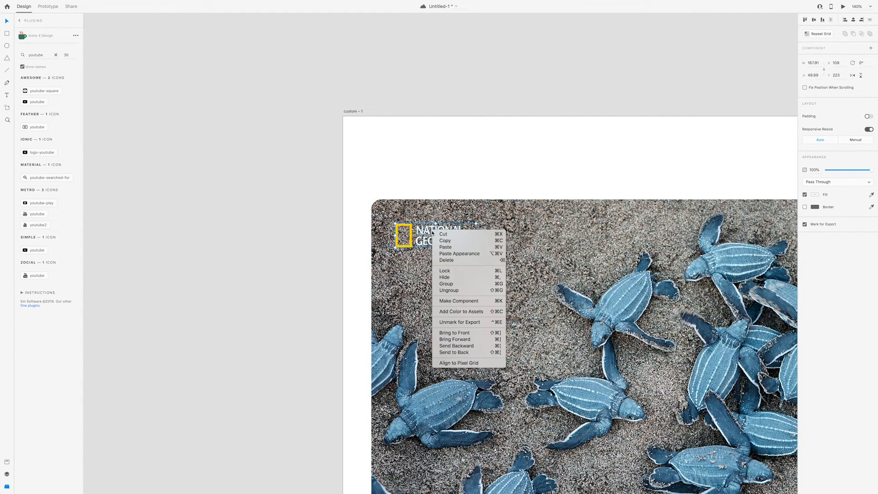
{"action": "left_click", "coordinate": [452, 289]}
{"action": "left_click", "coordinate": [409, 225]}
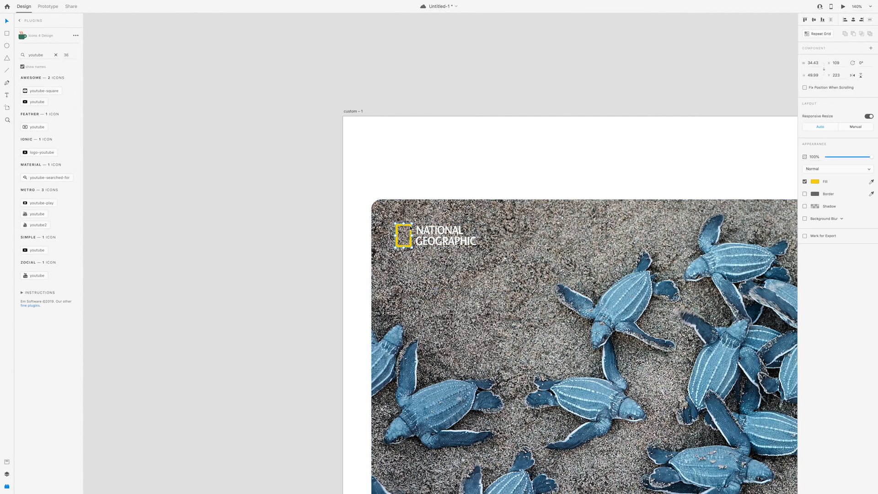
Step: Place a copy of the logo's yellow frame over the turtle photo at X 476, Y 419
{"action": "scroll", "coordinate": [398, 224], "scroll_direction": "down", "scroll_amount": 5}
{"action": "scroll", "coordinate": [395, 223], "scroll_direction": "up", "scroll_amount": 5}
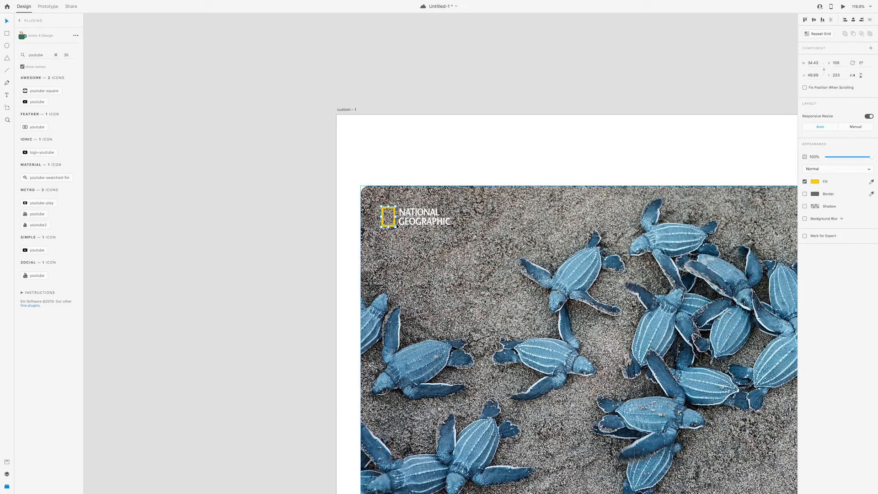
{"action": "scroll", "coordinate": [398, 226], "scroll_direction": "up", "scroll_amount": 5}
{"action": "scroll", "coordinate": [394, 224], "scroll_direction": "down", "scroll_amount": 5}
{"action": "scroll", "coordinate": [359, 222], "scroll_direction": "up", "scroll_amount": 5}
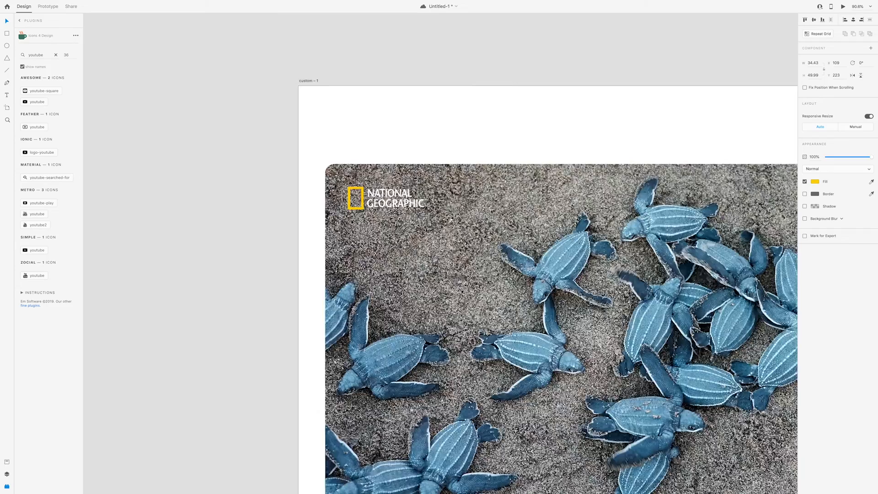
{"action": "left_click_drag", "start_coordinate": [360, 207], "coordinate": [566, 320]}
{"action": "scroll", "coordinate": [566, 320], "scroll_direction": "right", "scroll_amount": 5}
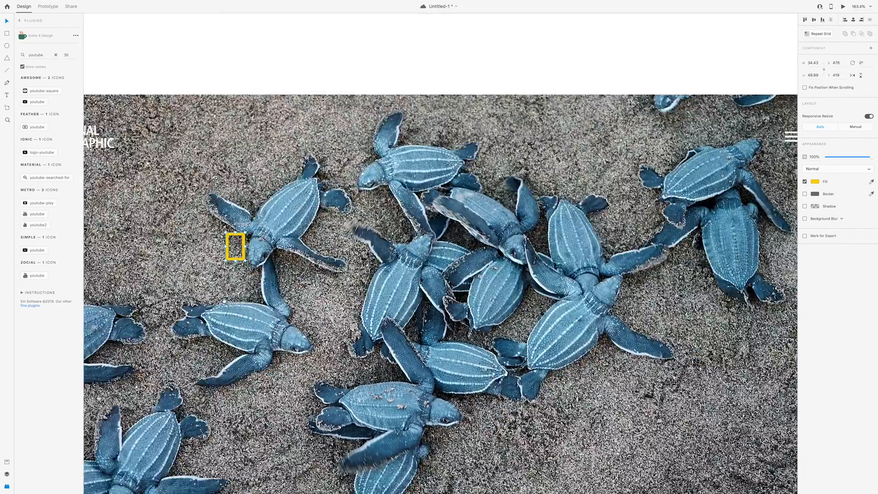
{"action": "scroll", "coordinate": [224, 281], "scroll_direction": "down", "scroll_amount": 5}
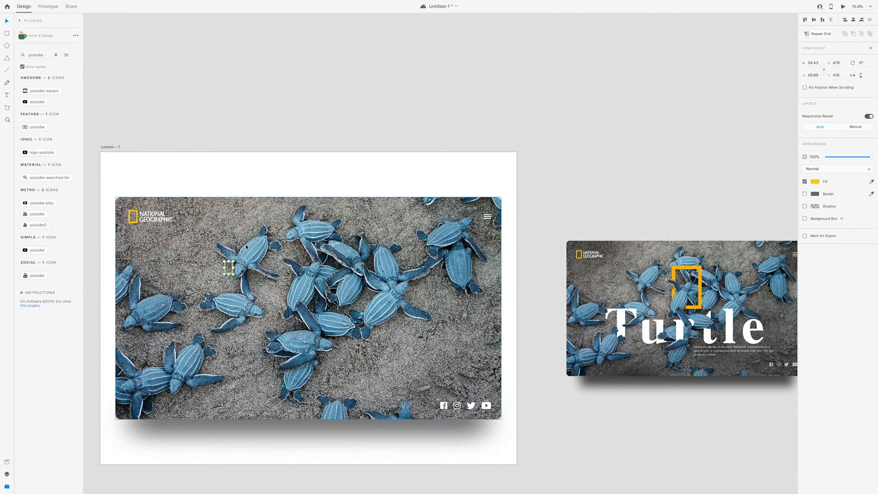
Step: Centre the copied yellow frame horizontally on the artboard and deselect it
{"action": "scroll", "coordinate": [231, 268], "scroll_direction": "up", "scroll_amount": 5}
{"action": "key", "text": "super+a"}
{"action": "scroll", "coordinate": [364, 163], "scroll_direction": "down", "scroll_amount": 5}
{"action": "left_click", "coordinate": [853, 21]}
{"action": "left_click", "coordinate": [465, 447]}
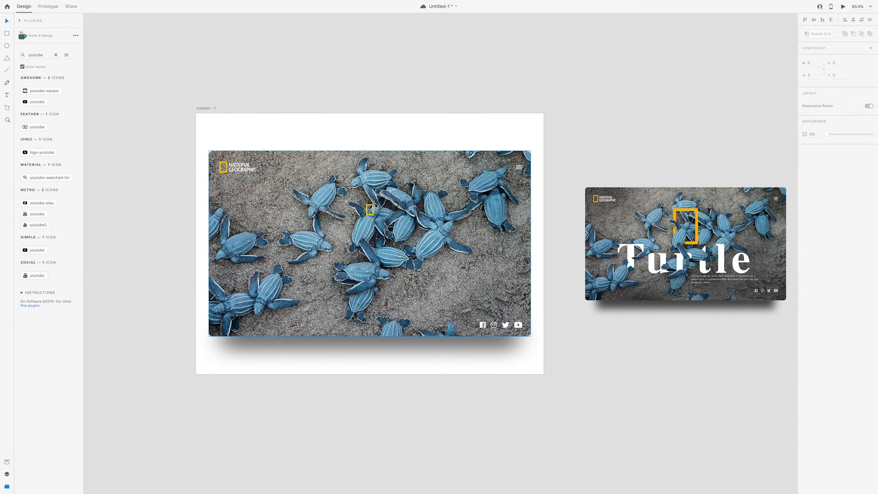
Step: Enlarge the copied frame proportionally around its centre to about 159 by 232 px
{"action": "left_click", "coordinate": [374, 209]}
{"action": "left_click", "coordinate": [373, 209]}
{"action": "left_click_drag", "start_coordinate": [374, 204], "coordinate": [389, 176]}
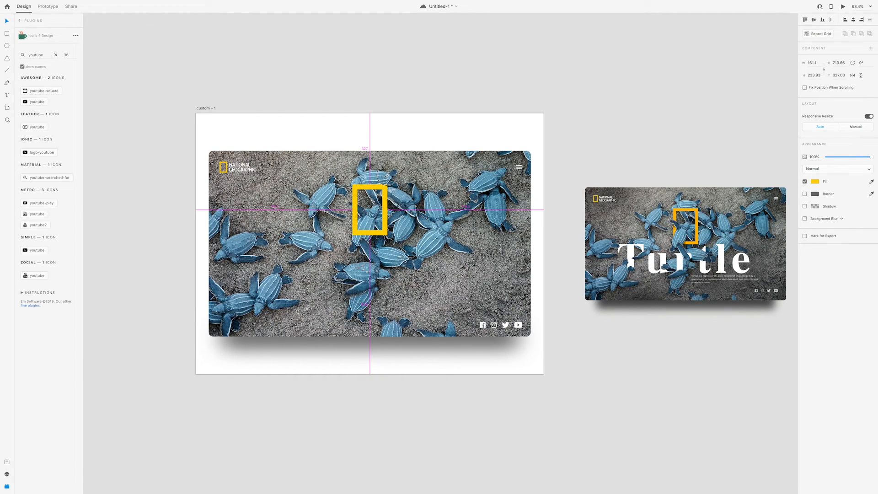
{"action": "left_click_drag", "start_coordinate": [385, 174], "coordinate": [388, 174]}
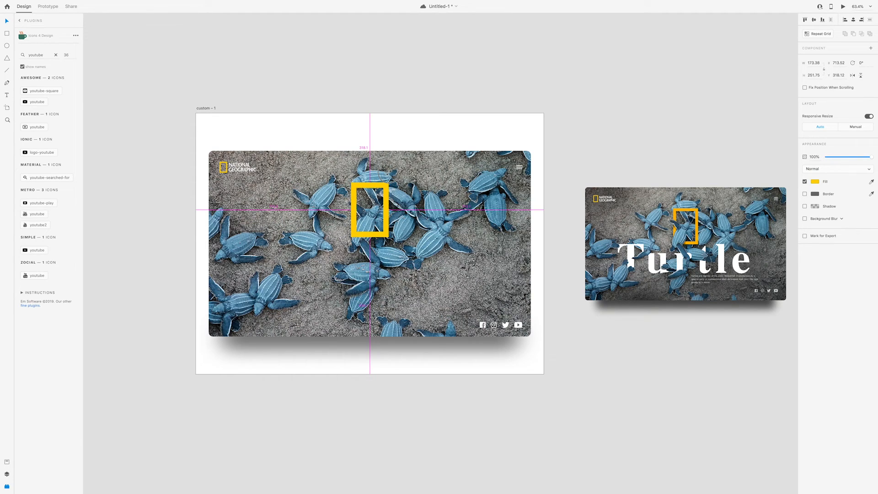
{"action": "left_click_drag", "start_coordinate": [388, 166], "coordinate": [386, 174]}
{"action": "scroll", "coordinate": [381, 183], "scroll_direction": "up", "scroll_amount": 3}
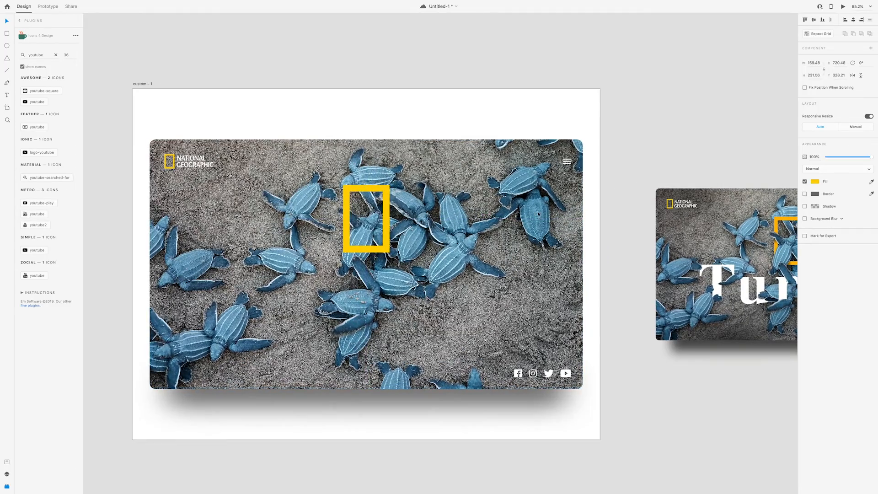
Step: Recolour the enlarged frame by sampling the orange-yellow of the reference card's large frame
{"action": "scroll", "coordinate": [761, 225], "scroll_direction": "up", "scroll_amount": 5}
{"action": "scroll", "coordinate": [578, 227], "scroll_direction": "down", "scroll_amount": 8}
{"action": "scroll", "coordinate": [499, 229], "scroll_direction": "up", "scroll_amount": 7}
{"action": "scroll", "coordinate": [358, 228], "scroll_direction": "down", "scroll_amount": 4}
{"action": "scroll", "coordinate": [718, 199], "scroll_direction": "up", "scroll_amount": 10}
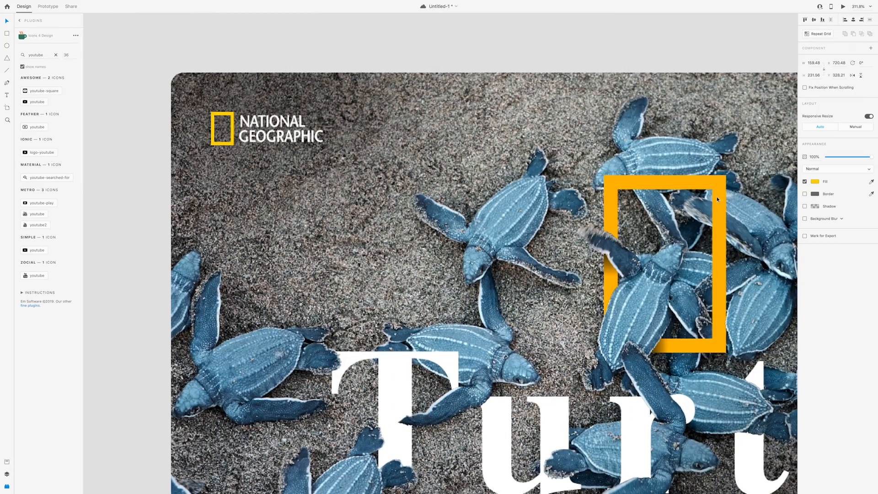
{"action": "key", "text": "i"}
{"action": "left_click", "coordinate": [719, 197]}
{"action": "scroll", "coordinate": [719, 198], "scroll_direction": "down", "scroll_amount": 15}
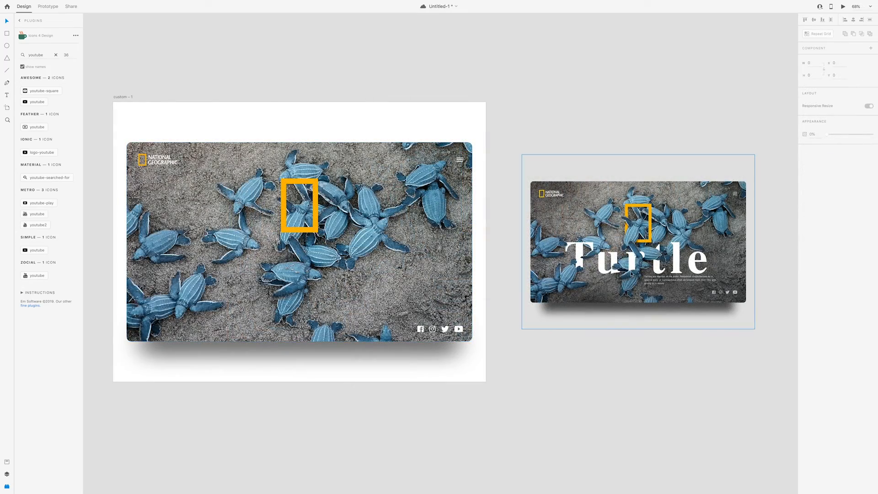
Step: Add a "Turtle" title in Times at size 393 and place it horizontally centred over the card's lower half at Y 600
{"action": "scroll", "coordinate": [610, 283], "scroll_direction": "down", "scroll_amount": 2}
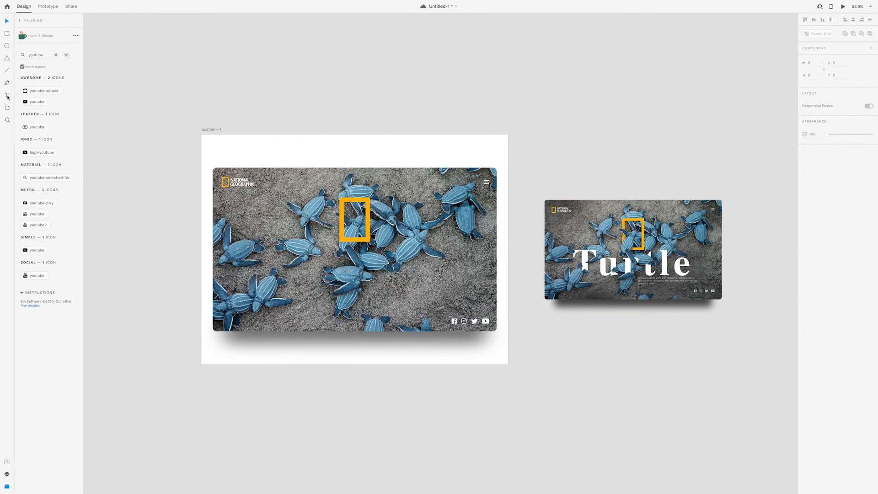
{"action": "left_click", "coordinate": [295, 405]}
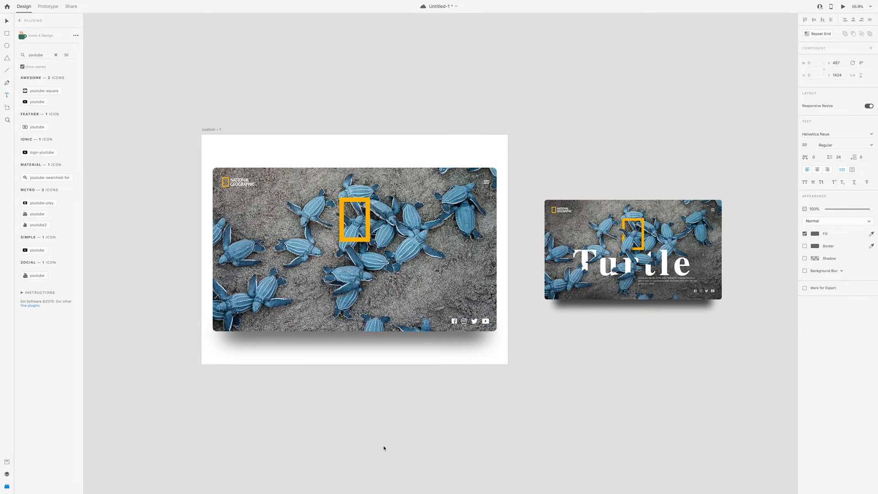
{"action": "key", "text": "ctrl+a"}
{"action": "left_click", "coordinate": [818, 134]}
{"action": "type", "text": "Time"}
{"action": "key", "text": "Return"}
{"action": "left_click", "coordinate": [7, 21]}
{"action": "left_click_drag", "start_coordinate": [300, 407], "coordinate": [355, 324]}
Step: Make the "Turtle" title bold with centred text, recentre it on the card and change its fill to white
{"action": "left_click", "coordinate": [853, 168]}
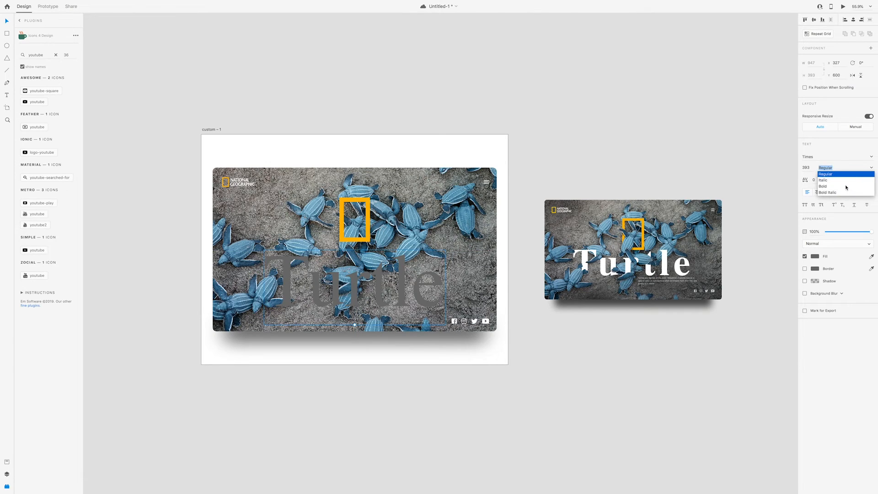
{"action": "left_click", "coordinate": [846, 187]}
{"action": "left_click_drag", "start_coordinate": [357, 283], "coordinate": [348, 282]}
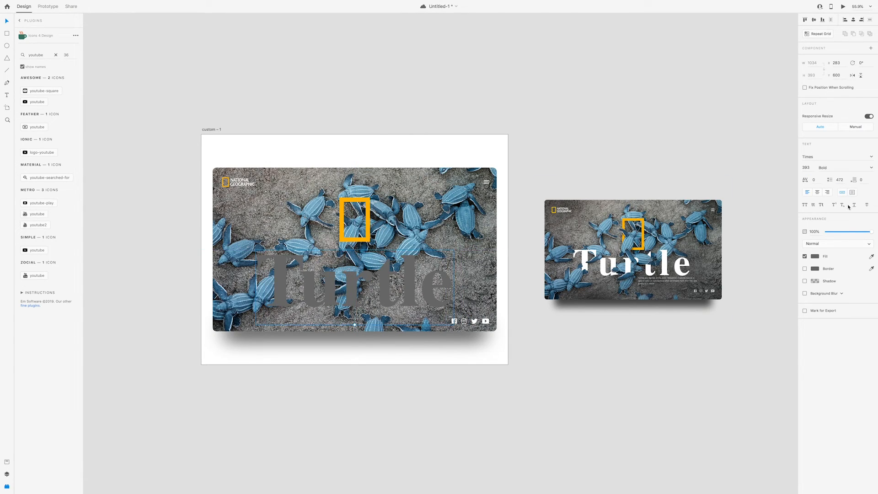
{"action": "left_click", "coordinate": [816, 257]}
{"action": "left_click", "coordinate": [735, 214]}
{"action": "left_click", "coordinate": [576, 143]}
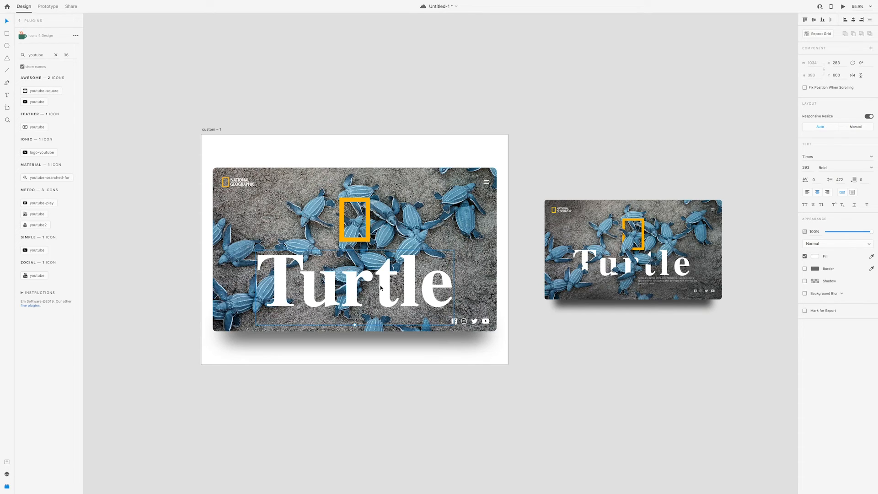
Step: Reduce the title's font size to 317 and position it at Y 621
{"action": "left_click_drag", "start_coordinate": [381, 281], "coordinate": [381, 277]}
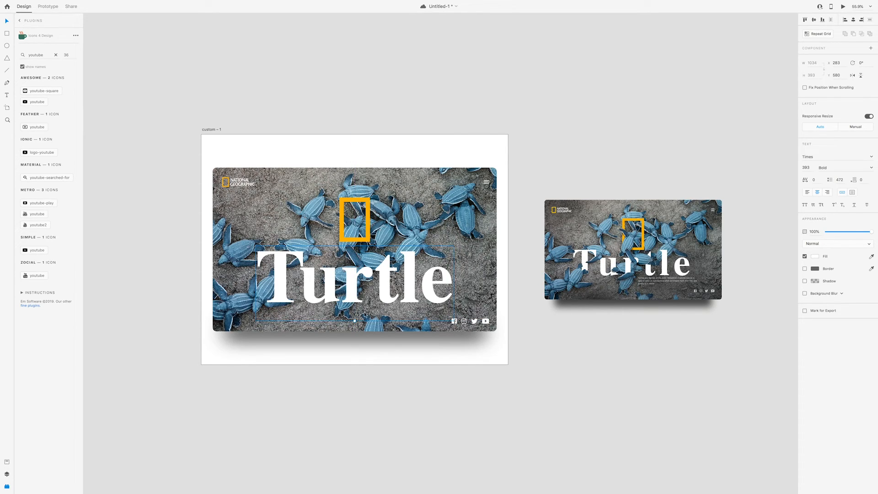
{"action": "left_click", "coordinate": [813, 169]}
{"action": "key", "text": "Return"}
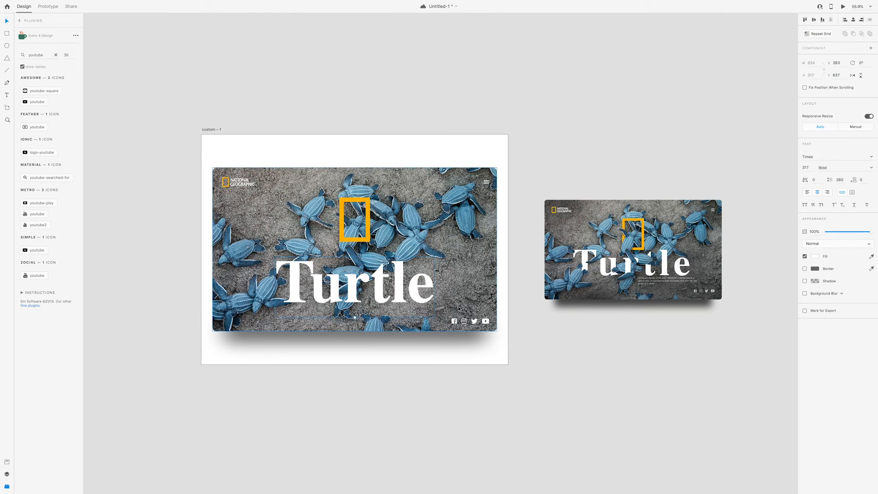
{"action": "left_click_drag", "start_coordinate": [316, 298], "coordinate": [317, 292]}
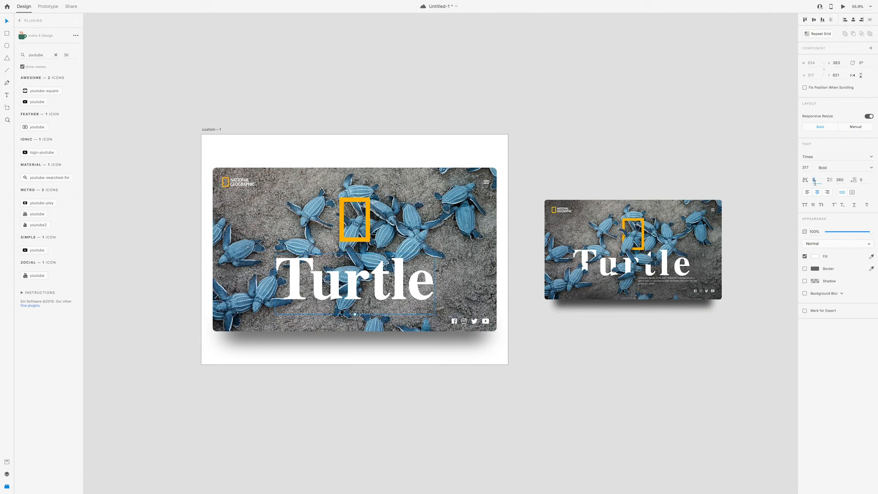
Step: Widen the title's letter spacing until the word spans about 990 px, and deselect it
{"action": "key", "text": "shift+Up"}
{"action": "key", "text": "shift+Up"}
{"action": "key", "text": "shift+Up"}
{"action": "key", "text": "shift+Up"}
{"action": "key", "text": "shift+Up"}
{"action": "key", "text": "shift+Up"}
{"action": "key", "text": "shift+Up"}
{"action": "key", "text": "shift+Up"}
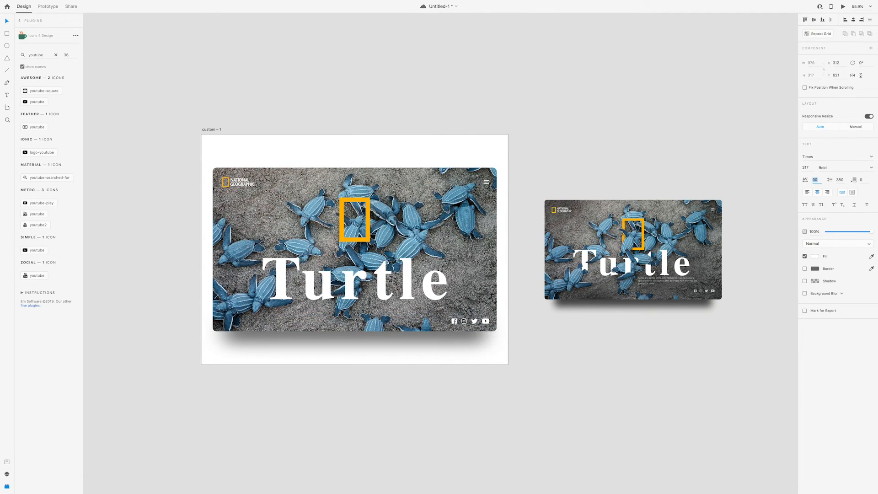
{"action": "key", "text": "Up"}
{"action": "key", "text": "Up"}
{"action": "key", "text": "Up"}
{"action": "key", "text": "Up"}
{"action": "key", "text": "Up"}
{"action": "key", "text": "Up"}
{"action": "key", "text": "Up"}
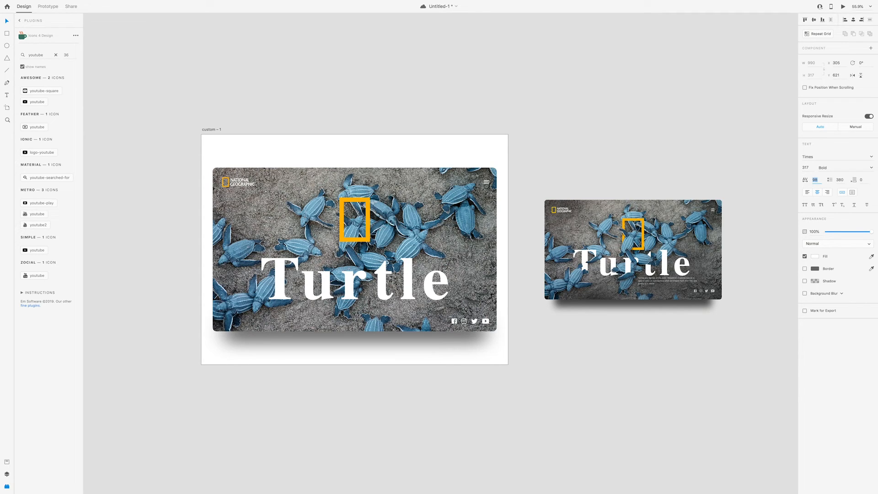
{"action": "left_click", "coordinate": [431, 212]}
{"action": "left_click", "coordinate": [605, 124]}
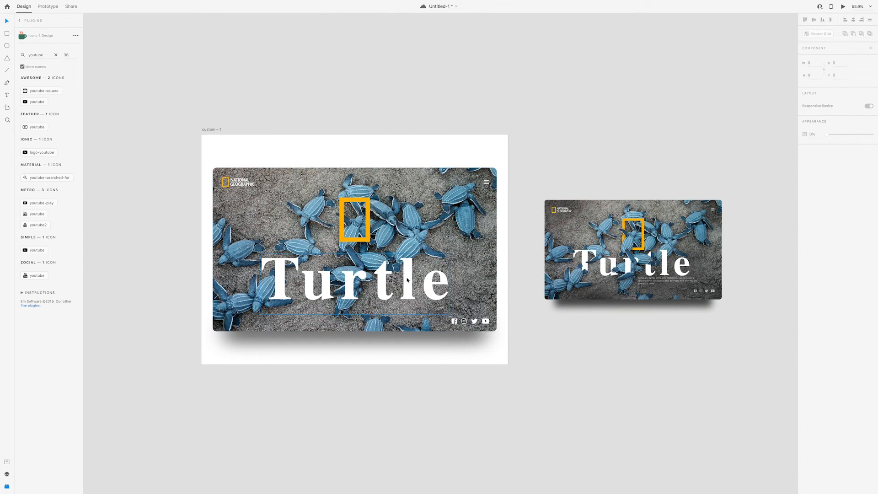
Step: Move the "Turtle" title up to just below the large yellow frame
{"action": "scroll", "coordinate": [408, 280], "scroll_direction": "up", "scroll_amount": 2}
{"action": "left_click_drag", "start_coordinate": [407, 280], "coordinate": [410, 266]}
{"action": "scroll", "coordinate": [408, 268], "scroll_direction": "up", "scroll_amount": 3}
{"action": "scroll", "coordinate": [410, 265], "scroll_direction": "down", "scroll_amount": 2}
Step: Examine the reference card's title and the description paragraph beneath it
{"action": "left_click", "coordinate": [644, 255]}
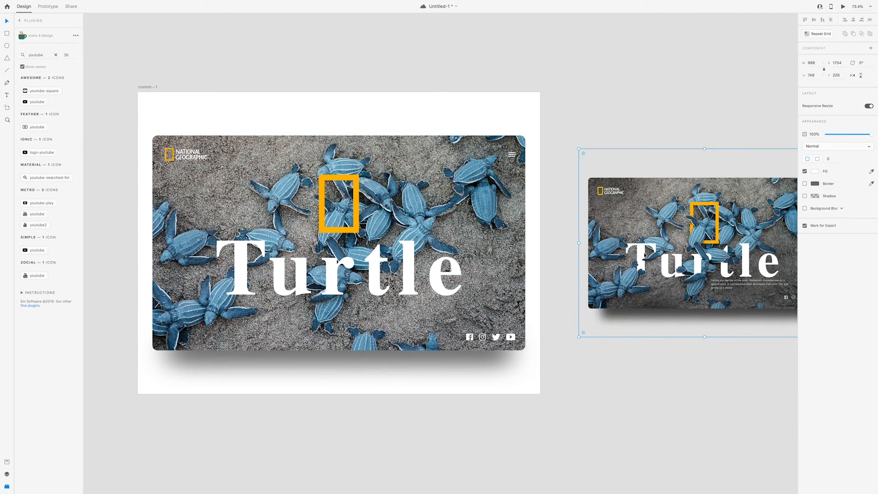
{"action": "key", "text": "XF86MonBrightnessUp"}
{"action": "key", "text": "XF86MonBrightnessUp"}
{"action": "key", "text": "XF86MonBrightnessUp"}
{"action": "left_click", "coordinate": [585, 369]}
{"action": "scroll", "coordinate": [364, 297], "scroll_direction": "down", "scroll_amount": 2}
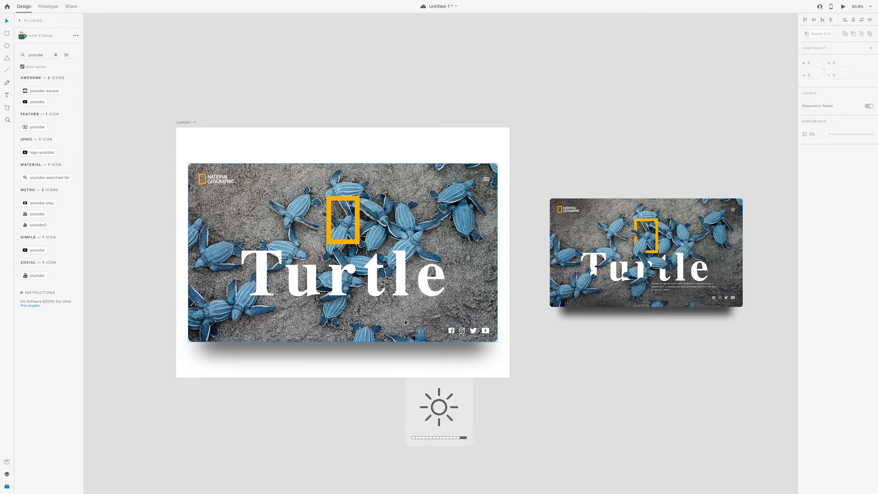
{"action": "scroll", "coordinate": [690, 305], "scroll_direction": "up", "scroll_amount": 6}
{"action": "scroll", "coordinate": [689, 306], "scroll_direction": "up", "scroll_amount": 2}
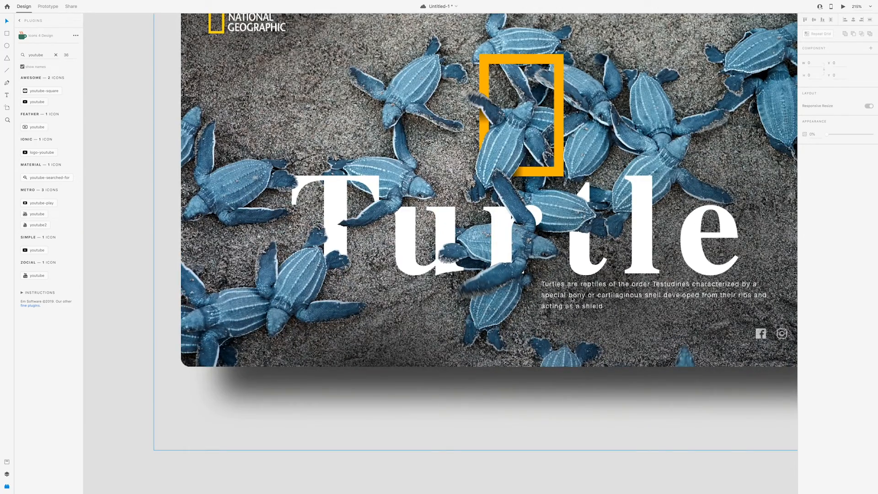
{"action": "scroll", "coordinate": [565, 298], "scroll_direction": "down", "scroll_amount": 4}
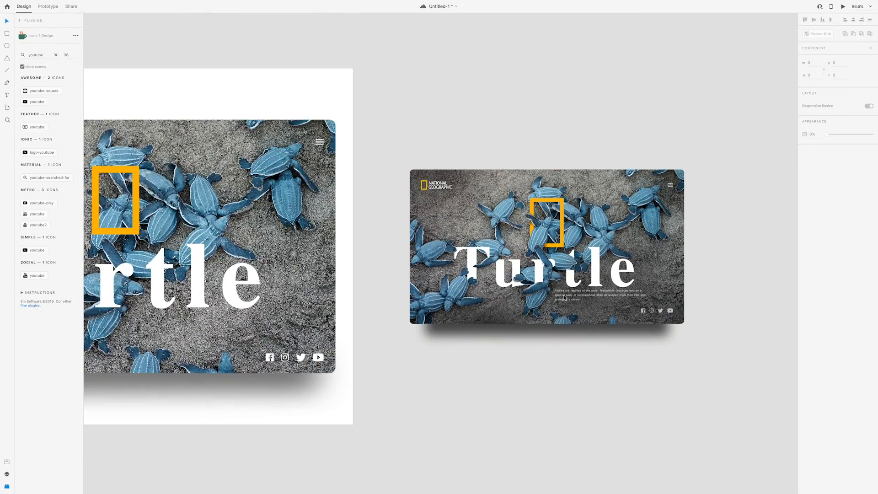
{"action": "scroll", "coordinate": [564, 298], "scroll_direction": "up", "scroll_amount": 3}
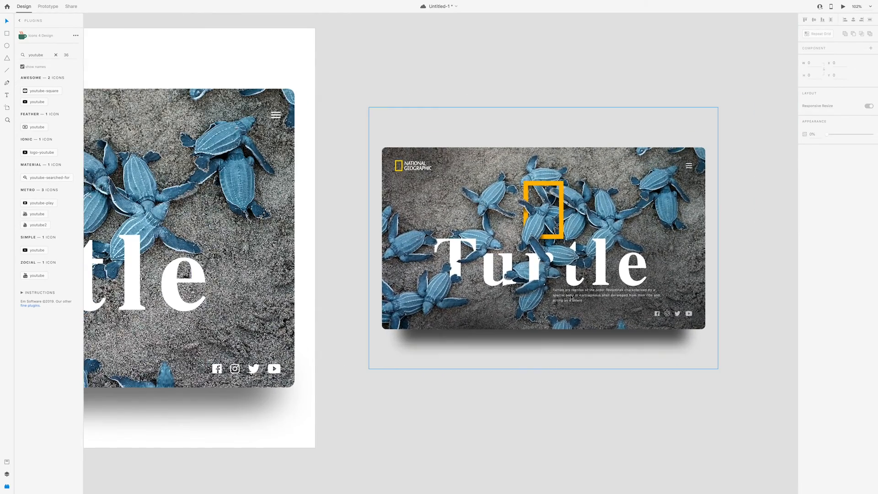
{"action": "scroll", "coordinate": [567, 298], "scroll_direction": "down", "scroll_amount": 1}
{"action": "left_click", "coordinate": [582, 385]}
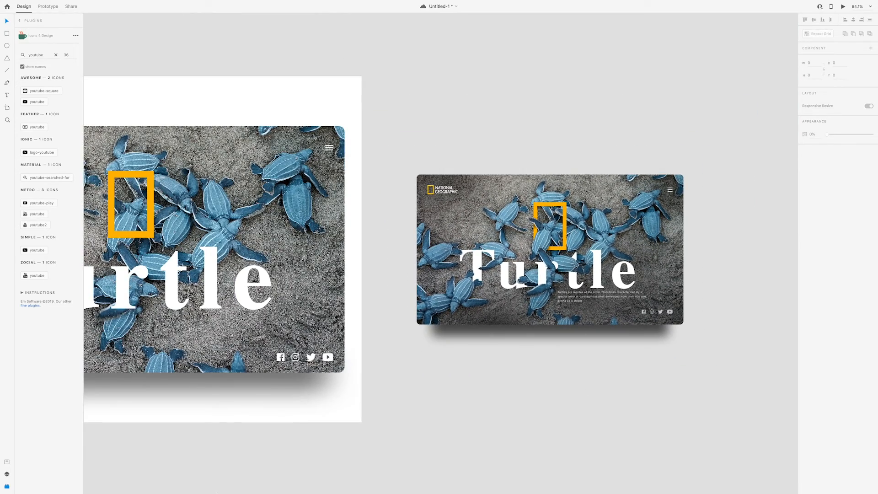
Step: Switch to Chrome, search the web for "turtle" in a new tab and move the window up to show the results
{"action": "mouse_move", "coordinate": [487, 492]}
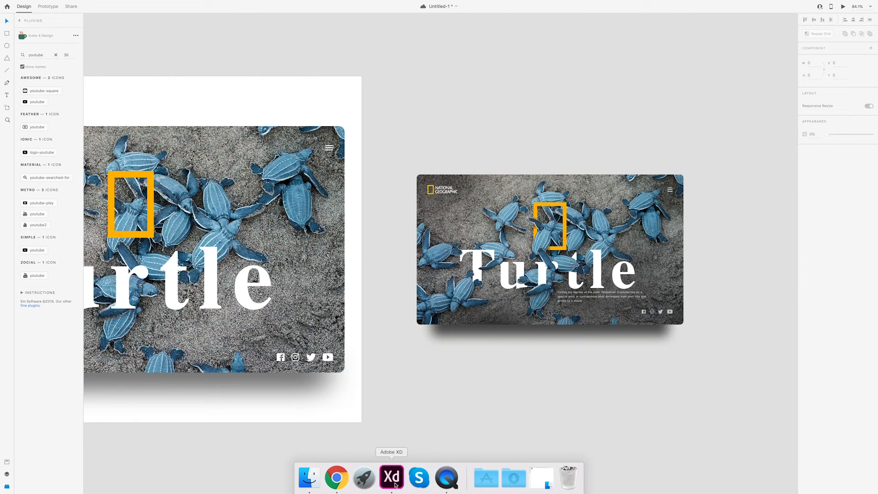
{"action": "left_click", "coordinate": [342, 485]}
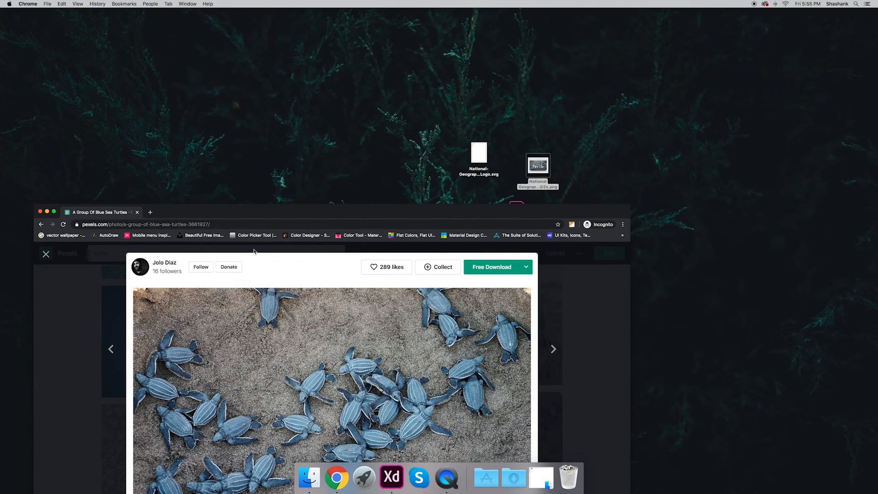
{"action": "key", "text": "super+t"}
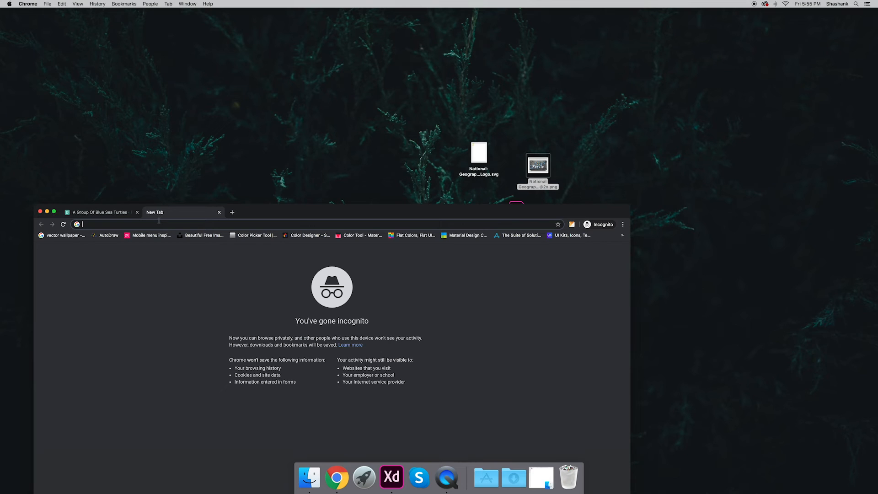
{"action": "type", "text": "turtle"}
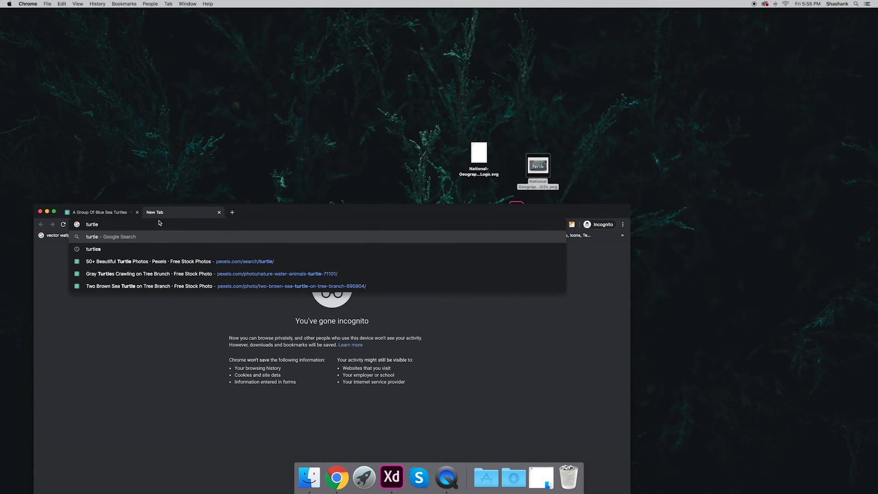
{"action": "key", "text": "Return"}
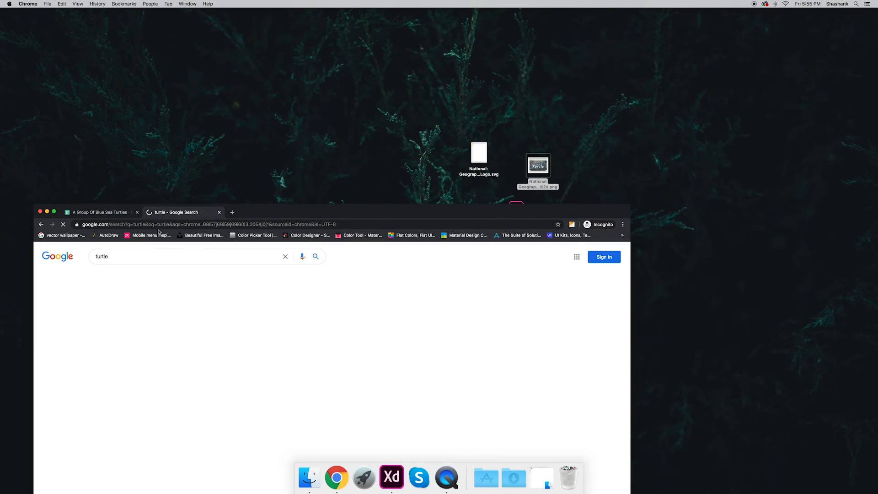
{"action": "left_click_drag", "start_coordinate": [305, 208], "coordinate": [235, 108]}
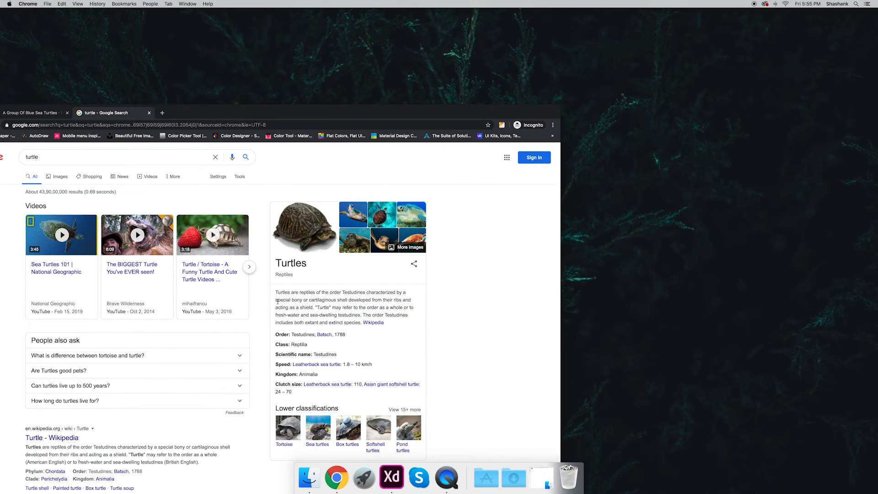
Step: Copy the turtle description from "Turtles are reptiles" to "acting as a shield" and return to Adobe XD
{"action": "left_click_drag", "start_coordinate": [314, 307], "coordinate": [274, 295]}
{"action": "left_click", "coordinate": [392, 477]}
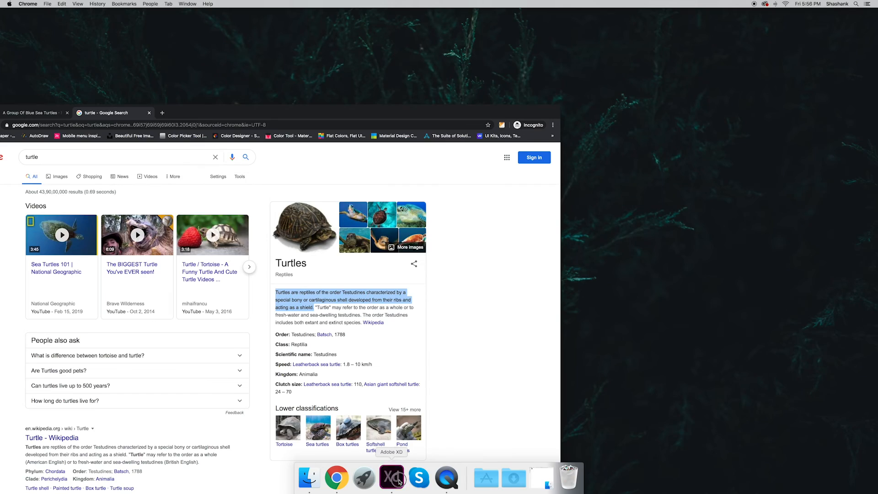
{"action": "scroll", "coordinate": [593, 378], "scroll_direction": "down", "scroll_amount": 5}
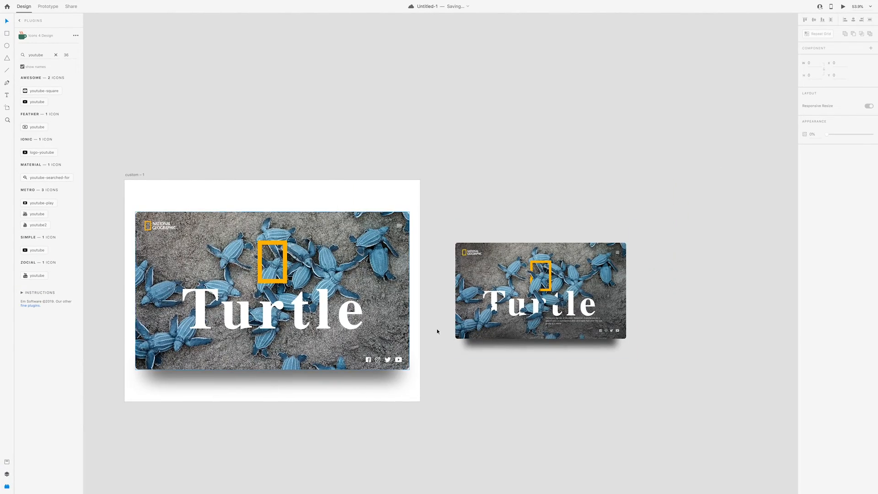
Step: Duplicate the "Turtle" title to the empty area below the artboard and set the copy's font size to 20
{"action": "scroll", "coordinate": [581, 316], "scroll_direction": "up", "scroll_amount": 4}
{"action": "scroll", "coordinate": [634, 314], "scroll_direction": "down", "scroll_amount": 5}
{"action": "left_click_drag", "start_coordinate": [349, 309], "coordinate": [343, 424]}
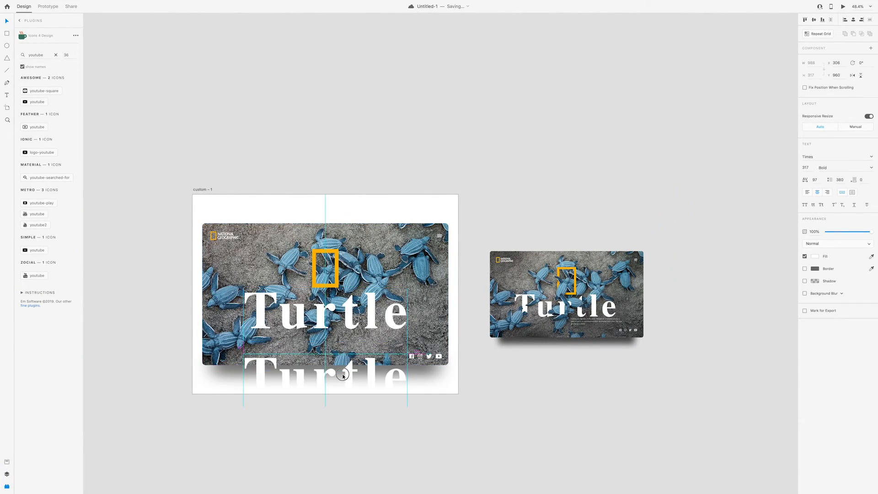
{"action": "left_click", "coordinate": [807, 145]}
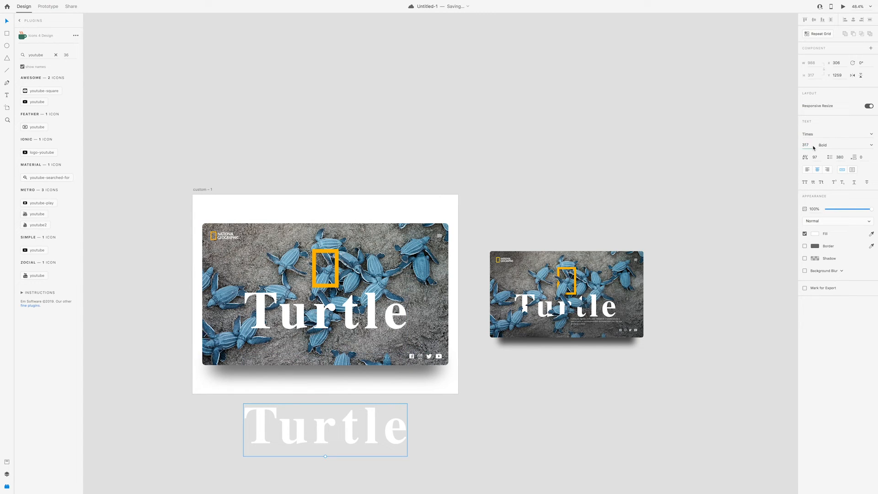
{"action": "type", "text": "20"}
{"action": "key", "text": "Return"}
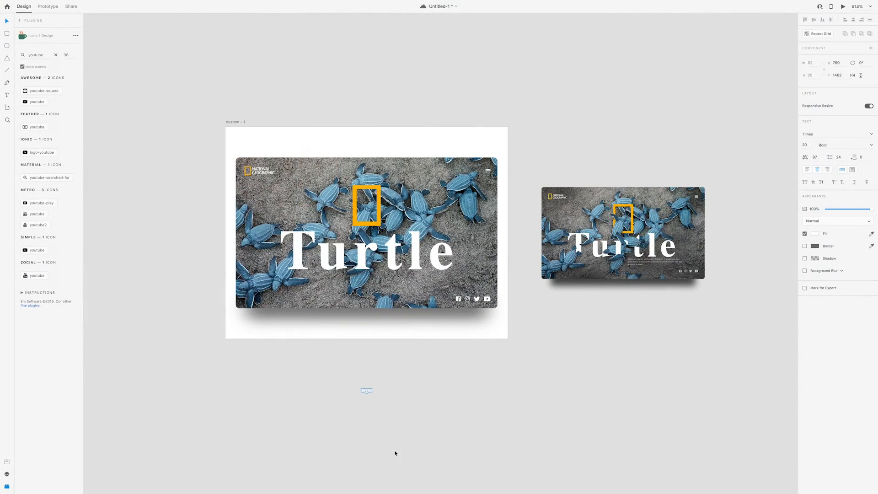
Step: Replace the small title copy's text with the copied turtle description and align it left
{"action": "left_click", "coordinate": [366, 394]}
{"action": "left_click", "coordinate": [409, 408]}
{"action": "scroll", "coordinate": [350, 399], "scroll_direction": "up", "scroll_amount": 1}
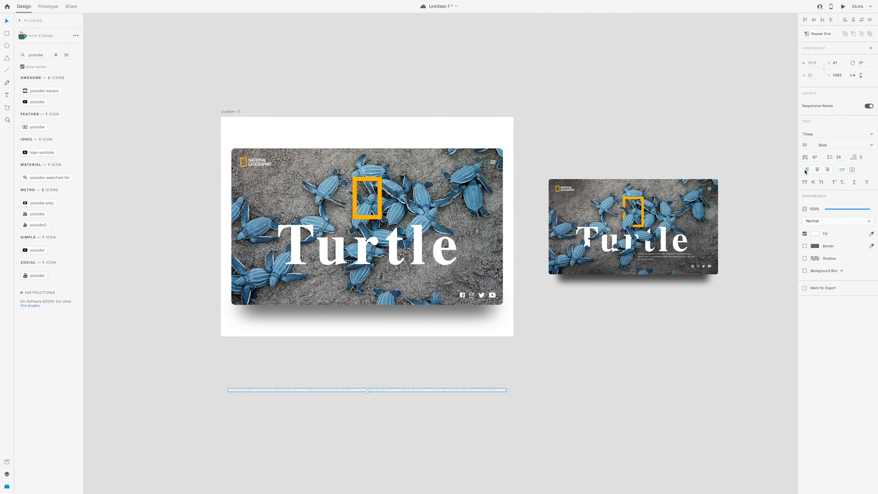
Step: Move the description beneath the title's second half, make it area text and resize its box to about 537 by 69 px
{"action": "left_click_drag", "start_coordinate": [357, 390], "coordinate": [507, 270]}
{"action": "left_click_drag", "start_coordinate": [407, 270], "coordinate": [406, 272]}
{"action": "left_click", "coordinate": [852, 192]}
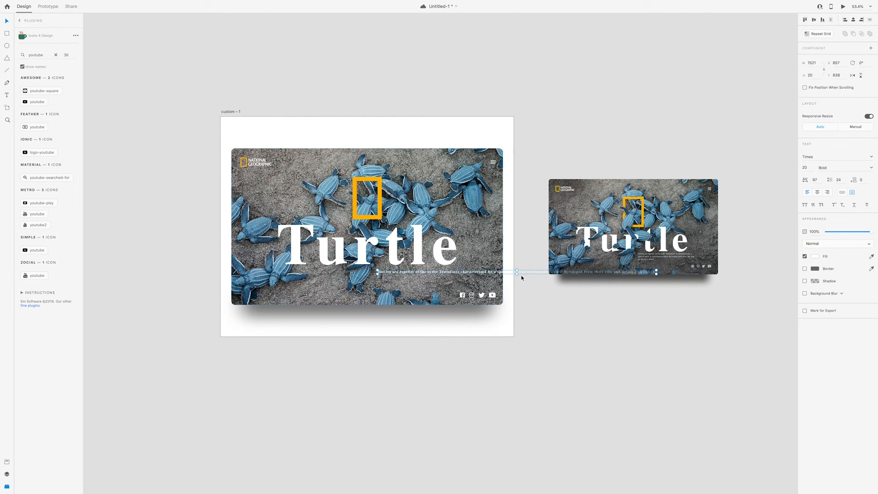
{"action": "left_click_drag", "start_coordinate": [657, 273], "coordinate": [473, 280]}
Step: Set the description's font to Helvetica Neue with Medium weight
{"action": "scroll", "coordinate": [471, 277], "scroll_direction": "up", "scroll_amount": 3}
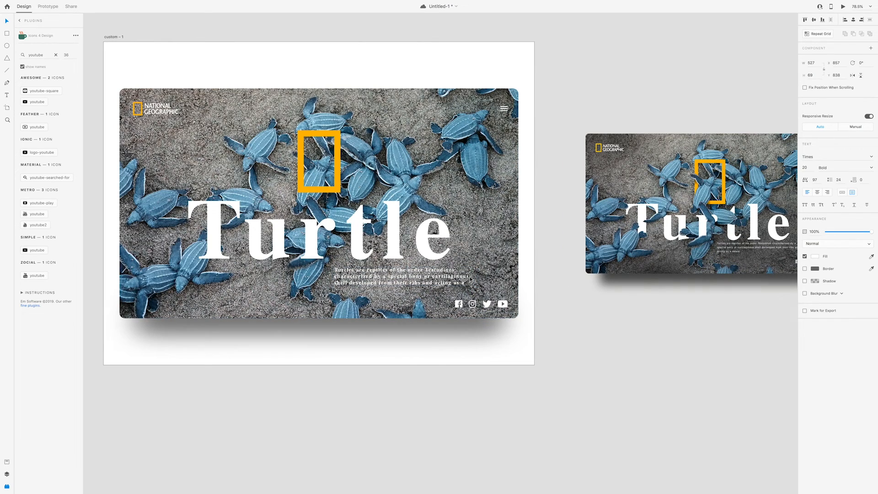
{"action": "left_click", "coordinate": [817, 156]}
{"action": "type", "text": "He"}
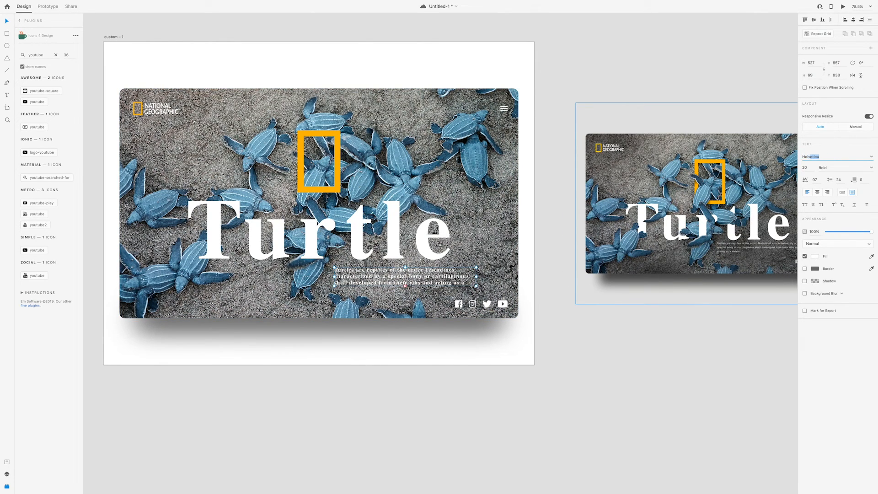
{"action": "type", "text": "lvetica Neue"}
{"action": "key", "text": "Return"}
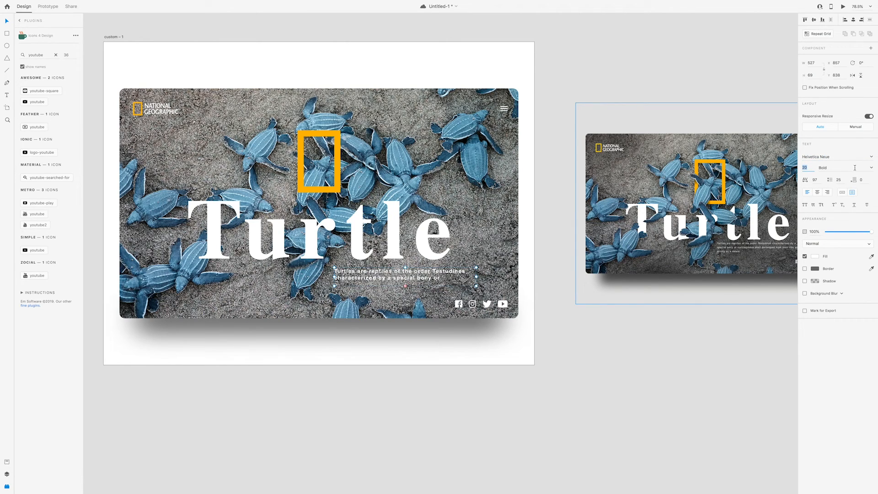
{"action": "left_click", "coordinate": [871, 168]}
{"action": "left_click", "coordinate": [837, 223]}
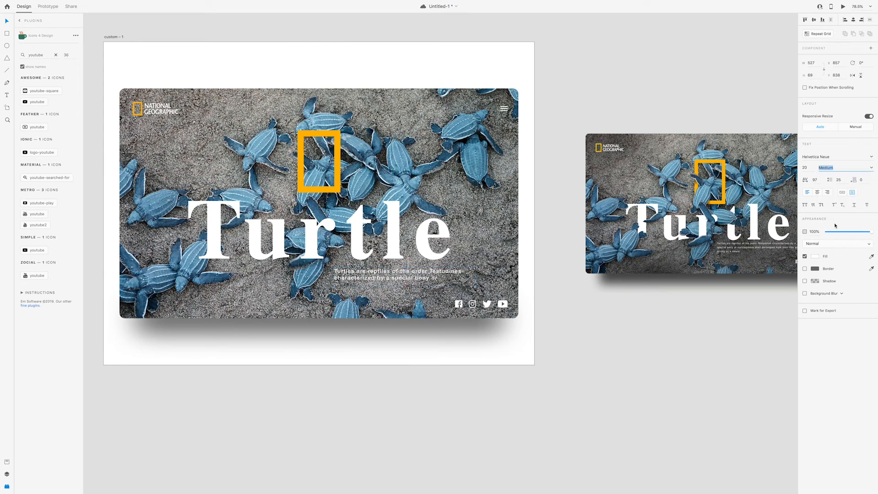
Step: Reduce the description's font size to 14 and set its character spacing to 100
{"action": "left_click", "coordinate": [805, 168]}
{"action": "key", "text": "Down"}
{"action": "key", "text": "Down"}
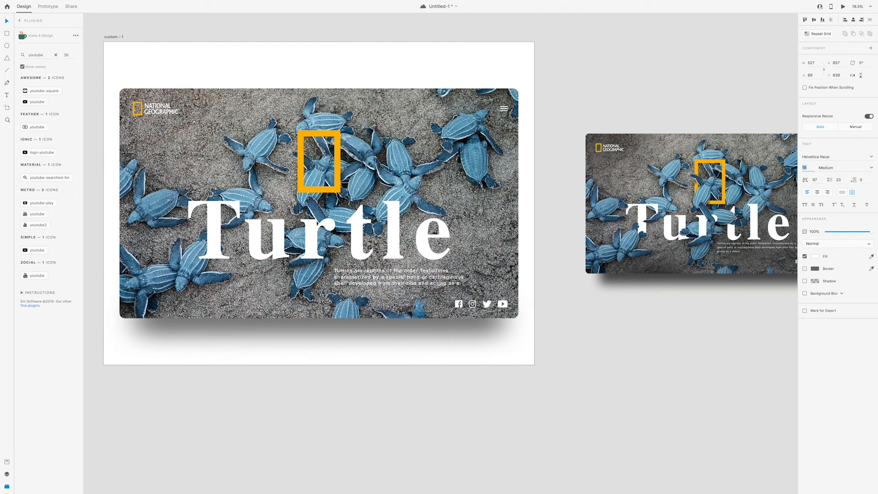
{"action": "key", "text": "Down"}
{"action": "key", "text": "Down"}
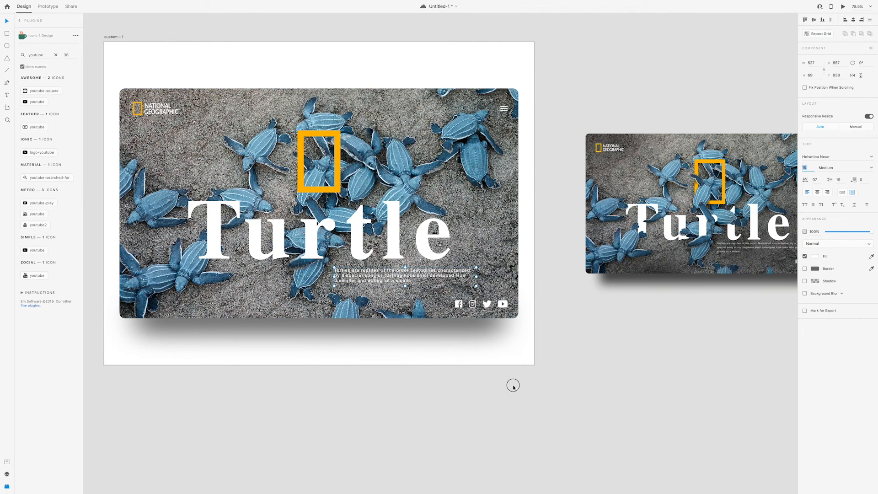
{"action": "scroll", "coordinate": [358, 306], "scroll_direction": "down", "scroll_amount": 2}
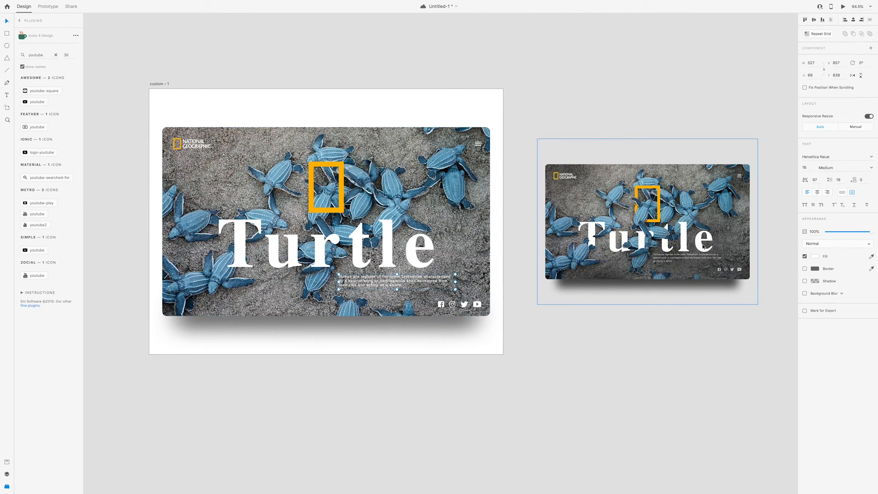
{"action": "scroll", "coordinate": [795, 236], "scroll_direction": "up", "scroll_amount": 1}
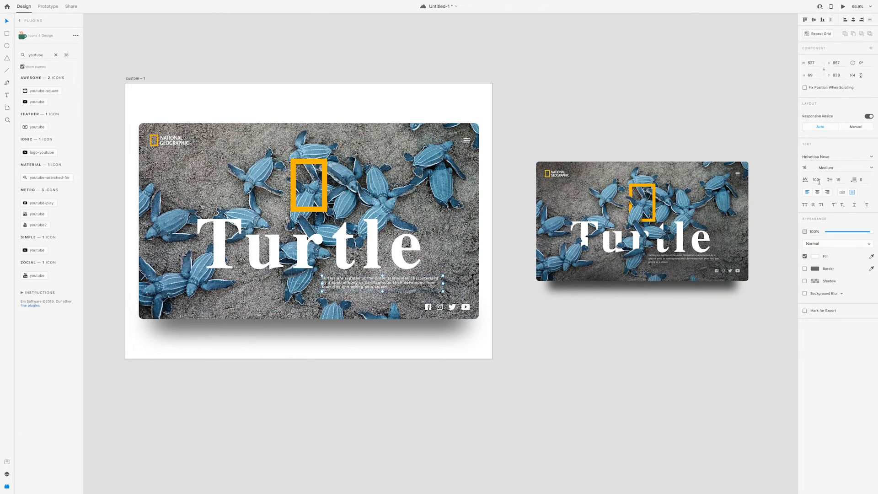
{"action": "left_click", "coordinate": [809, 167]}
{"action": "key", "text": "Down"}
{"action": "key", "text": "Down"}
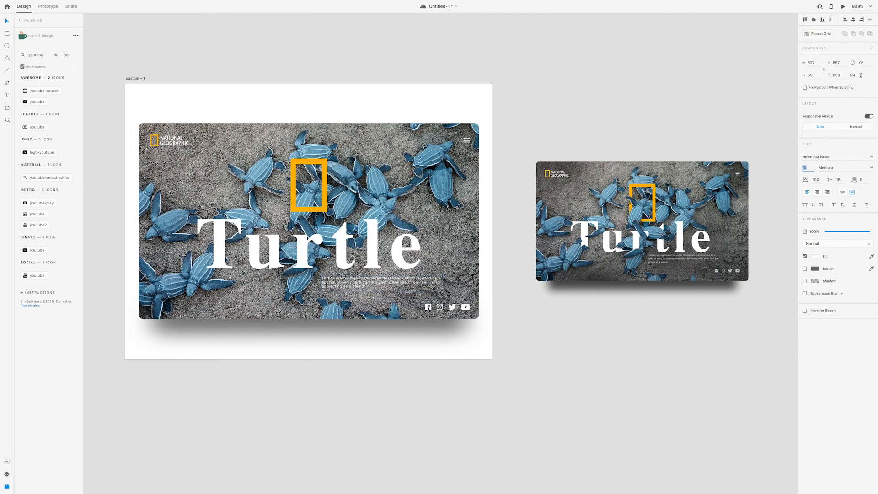
Step: Set the description's line spacing to 24 and nudge the text block to about X 851, Y 833
{"action": "left_click", "coordinate": [840, 180]}
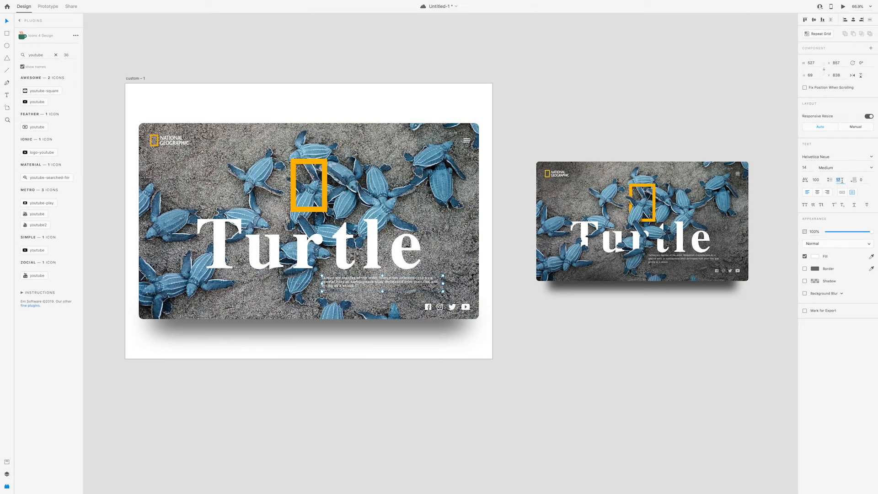
{"action": "type", "text": "2"}
{"action": "key", "text": "Return"}
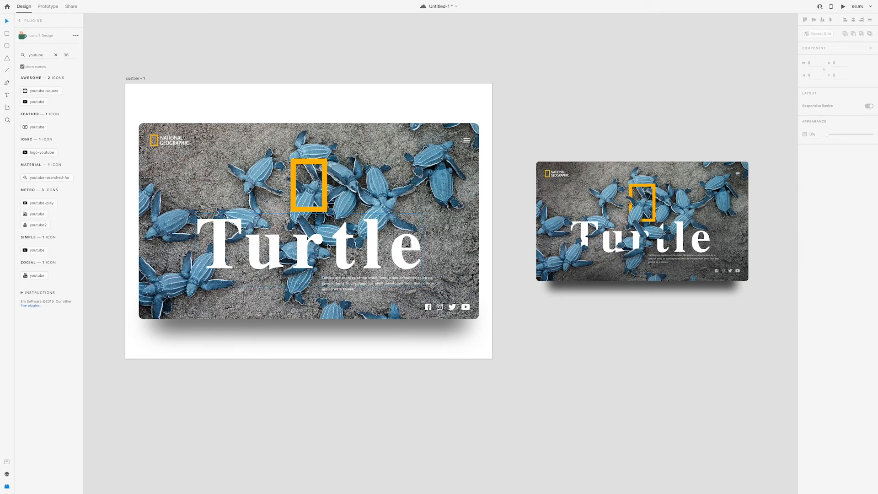
{"action": "scroll", "coordinate": [328, 243], "scroll_direction": "up", "scroll_amount": 4}
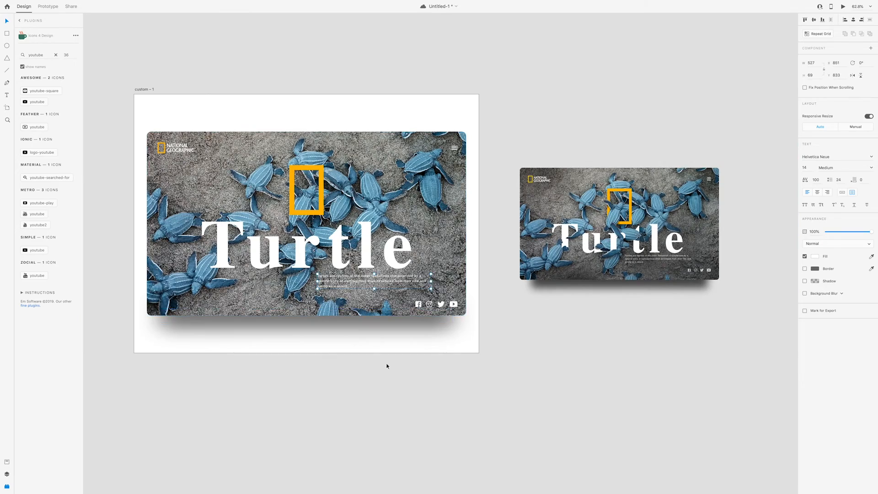
{"action": "left_click", "coordinate": [409, 369]}
Step: Examine how the turtles overlap the yellow frame and title letters on the reference card
{"action": "scroll", "coordinate": [408, 370], "scroll_direction": "down", "scroll_amount": 2}
{"action": "scroll", "coordinate": [582, 239], "scroll_direction": "up", "scroll_amount": 10}
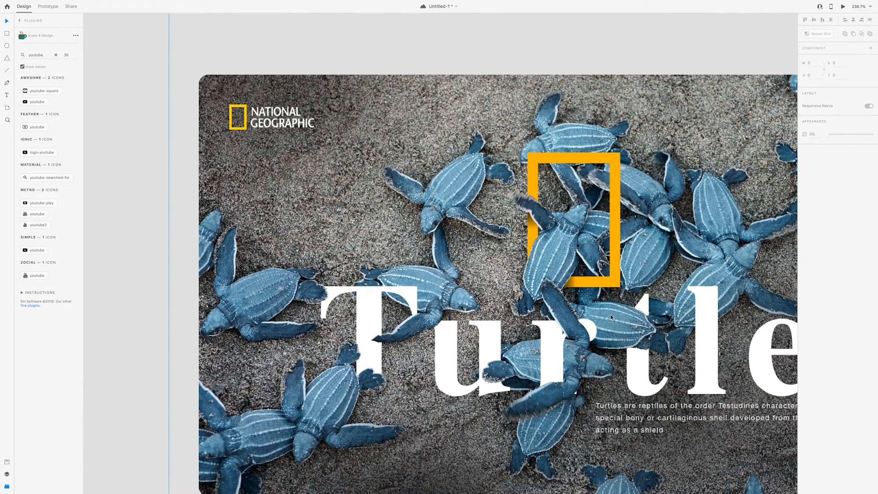
{"action": "scroll", "coordinate": [621, 264], "scroll_direction": "down", "scroll_amount": 8}
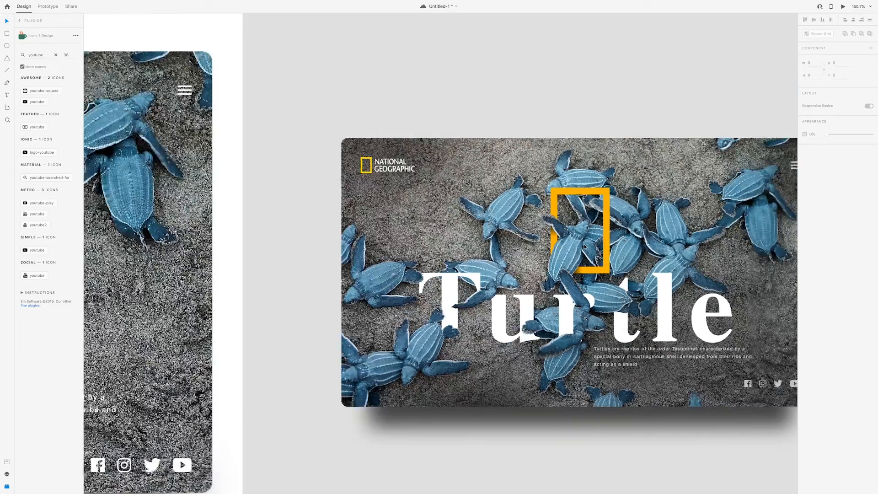
{"action": "scroll", "coordinate": [599, 249], "scroll_direction": "up", "scroll_amount": 4}
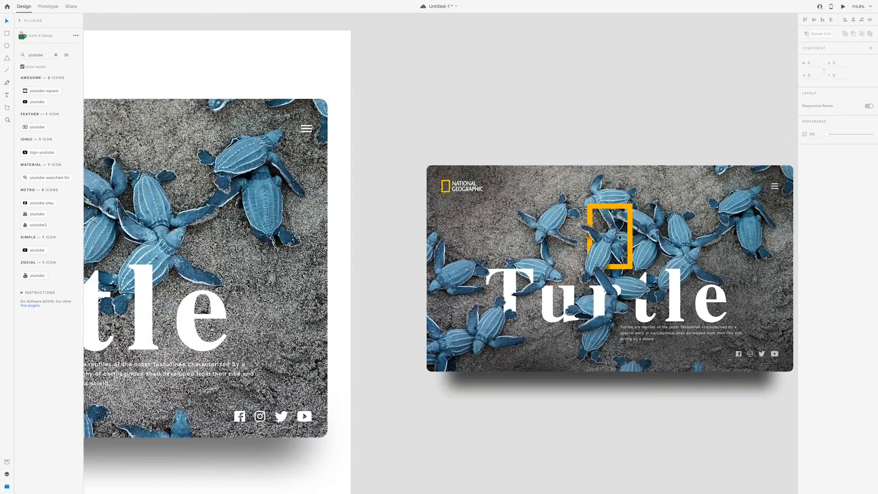
{"action": "scroll", "coordinate": [466, 432], "scroll_direction": "down", "scroll_amount": 4}
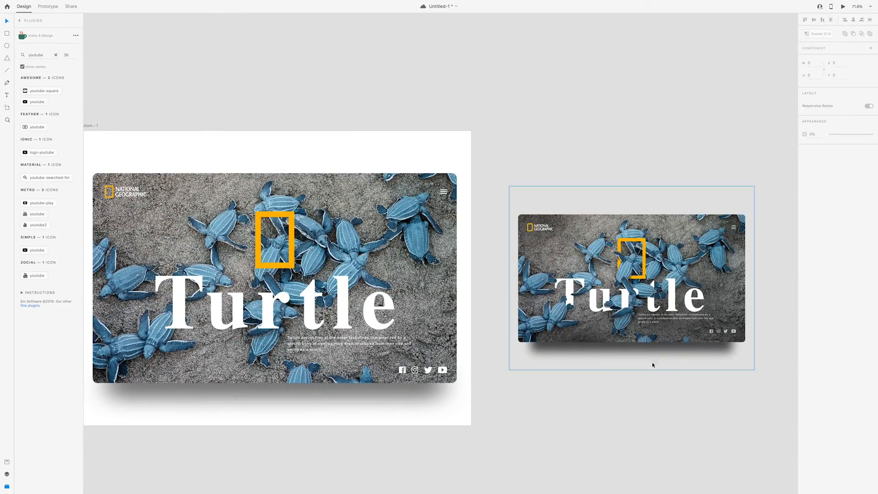
{"action": "scroll", "coordinate": [647, 337], "scroll_direction": "down", "scroll_amount": 3}
{"action": "scroll", "coordinate": [659, 332], "scroll_direction": "up", "scroll_amount": 4}
{"action": "scroll", "coordinate": [651, 317], "scroll_direction": "down", "scroll_amount": 2}
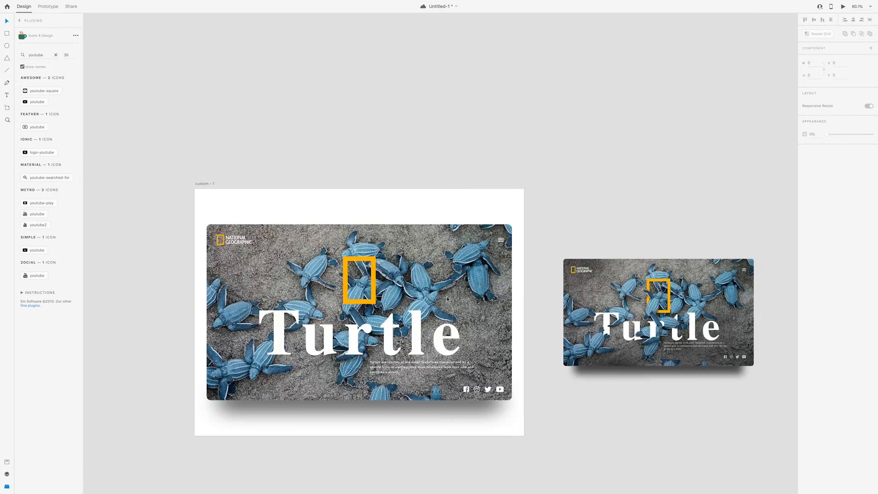
Step: Set the large yellow frame's opacity to 50% so the turtle underneath can be traced
{"action": "scroll", "coordinate": [345, 293], "scroll_direction": "up", "scroll_amount": 6}
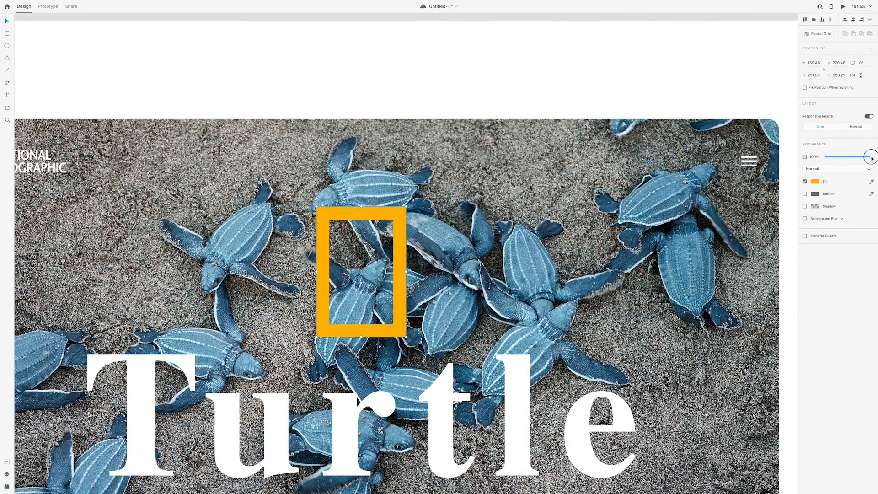
{"action": "left_click_drag", "start_coordinate": [869, 157], "coordinate": [849, 159]}
{"action": "scroll", "coordinate": [167, 231], "scroll_direction": "down", "scroll_amount": 8}
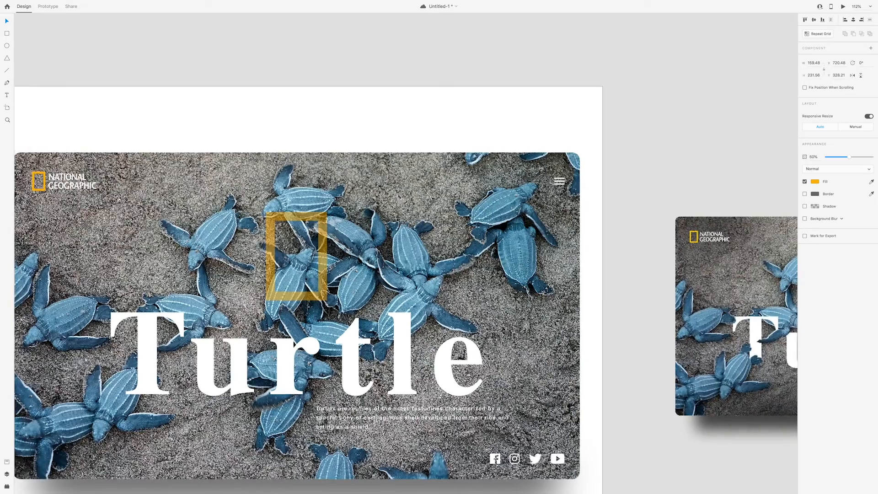
{"action": "scroll", "coordinate": [228, 267], "scroll_direction": "up", "scroll_amount": 5}
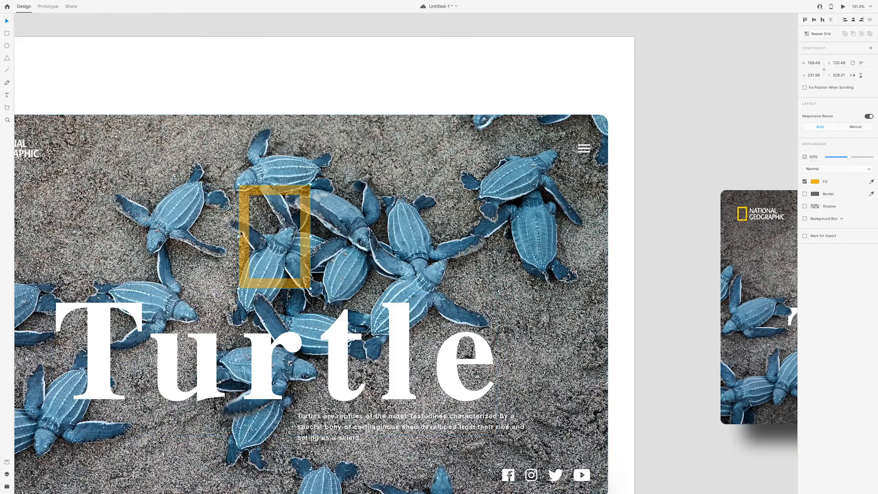
{"action": "scroll", "coordinate": [238, 239], "scroll_direction": "down", "scroll_amount": 2}
{"action": "scroll", "coordinate": [238, 238], "scroll_direction": "down", "scroll_amount": 2}
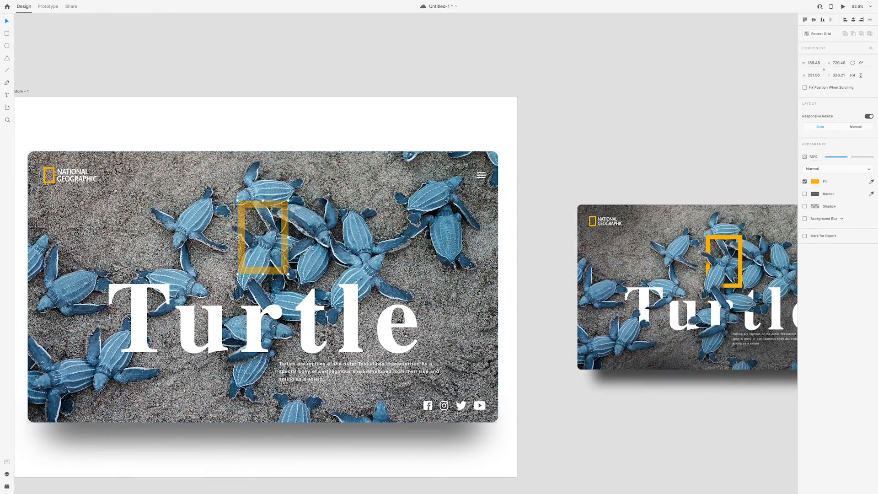
{"action": "scroll", "coordinate": [234, 238], "scroll_direction": "up", "scroll_amount": 4}
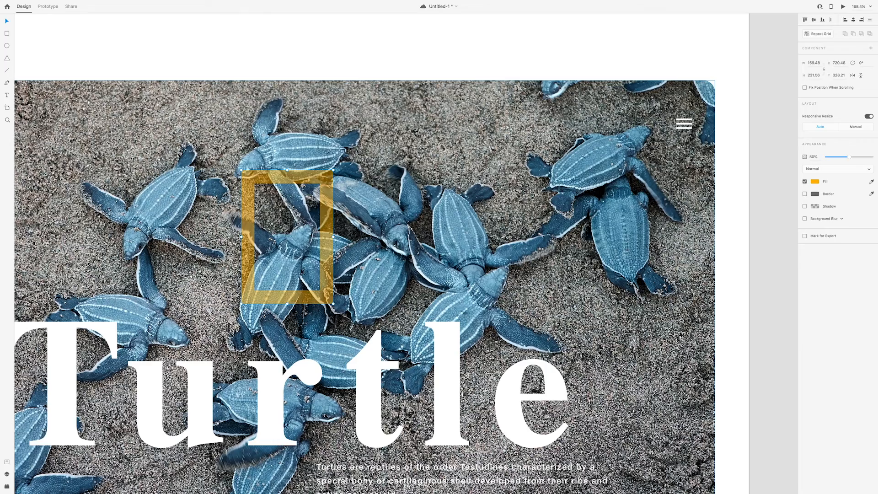
Step: Start a Pen path along the lower edge of the flipper crossing the frame's left bar, with a 0.2 border size
{"action": "left_click", "coordinate": [6, 83]}
{"action": "scroll", "coordinate": [224, 194], "scroll_direction": "up", "scroll_amount": 2}
{"action": "scroll", "coordinate": [262, 263], "scroll_direction": "up", "scroll_amount": 10}
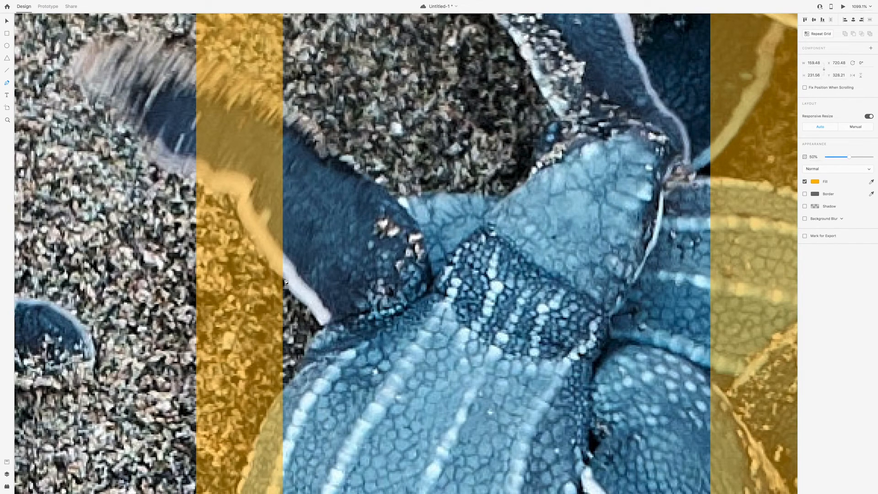
{"action": "left_click", "coordinate": [284, 279]}
{"action": "left_click_drag", "start_coordinate": [247, 232], "coordinate": [237, 202]}
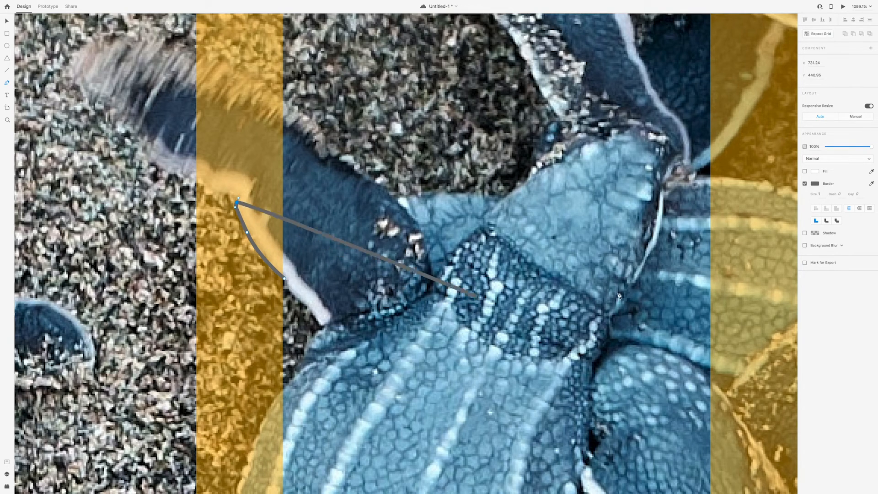
{"action": "left_click", "coordinate": [821, 194]}
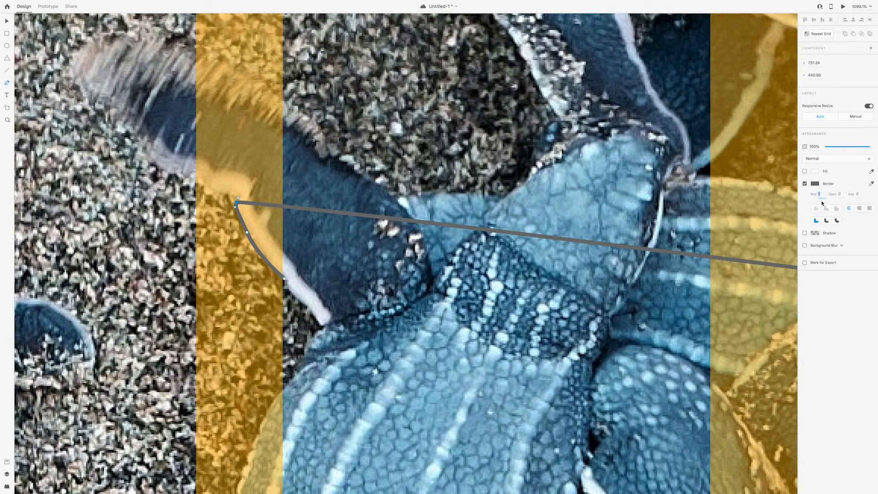
{"action": "key", "text": "Return"}
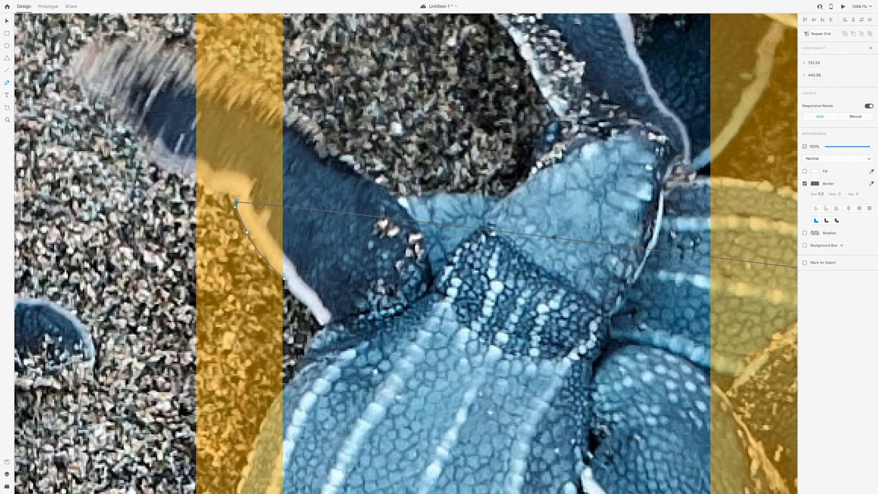
Step: Continue the path along the flipper's lower edge to just outside the frame's left bar, undoing a misplaced point
{"action": "left_click", "coordinate": [226, 197]}
{"action": "left_click_drag", "start_coordinate": [225, 197], "coordinate": [196, 181]}
{"action": "key", "text": "super+z"}
{"action": "left_click", "coordinate": [197, 183]}
{"action": "left_click", "coordinate": [186, 183]}
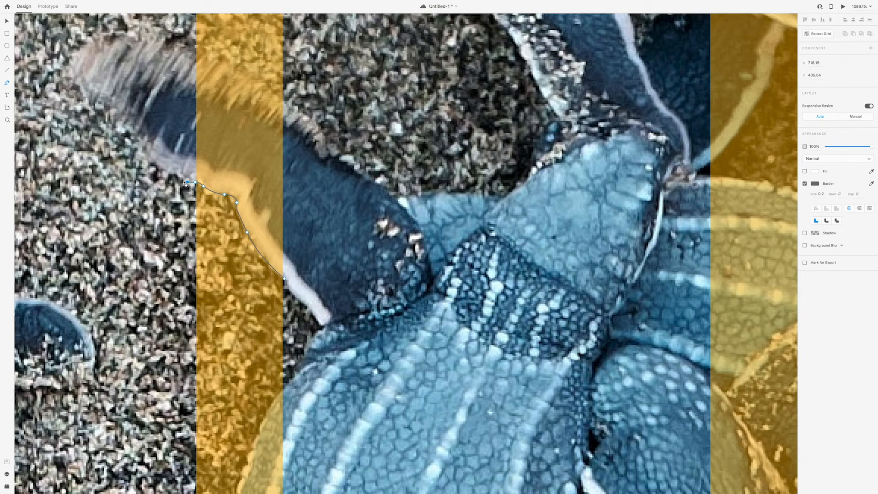
Step: Extend the Pen path around the flipper's tip outside the frame, back to the upper edge of the flipper at the left bar
{"action": "scroll", "coordinate": [185, 181], "scroll_direction": "down", "scroll_amount": 5}
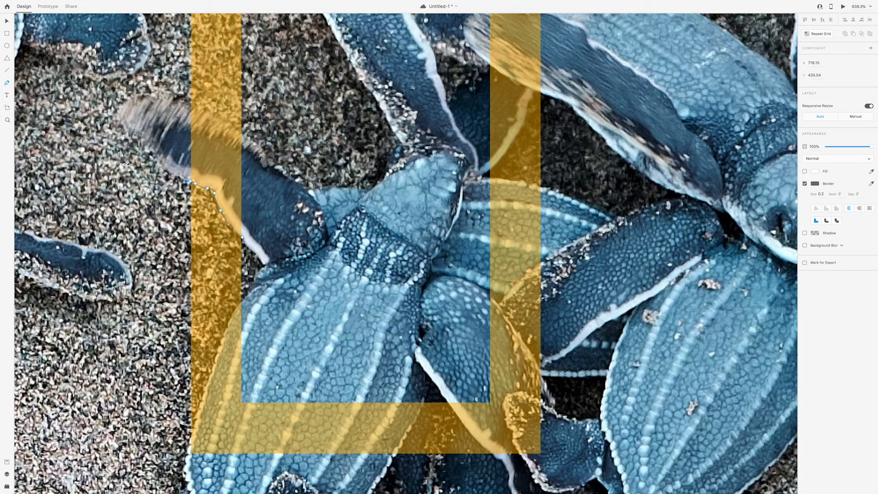
{"action": "left_click", "coordinate": [129, 156]}
{"action": "left_click", "coordinate": [100, 109]}
{"action": "left_click", "coordinate": [112, 90]}
{"action": "left_click", "coordinate": [155, 85]}
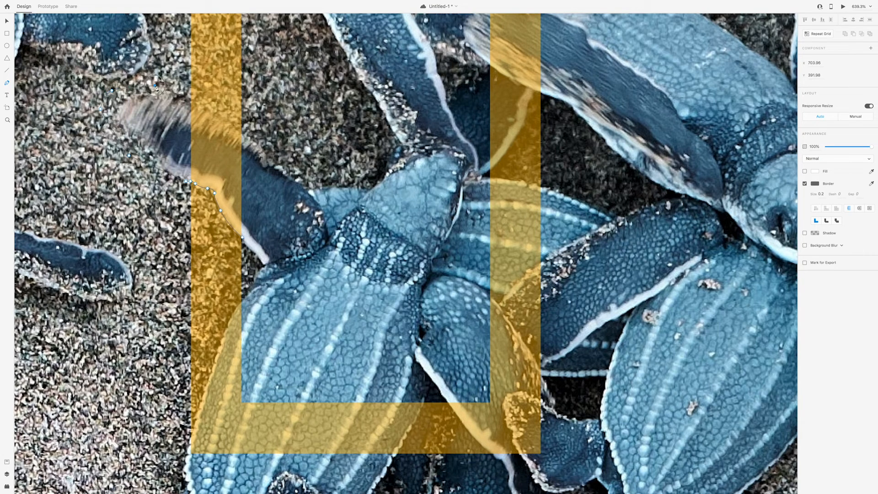
{"action": "left_click", "coordinate": [191, 106]}
{"action": "scroll", "coordinate": [191, 106], "scroll_direction": "up", "scroll_amount": 2}
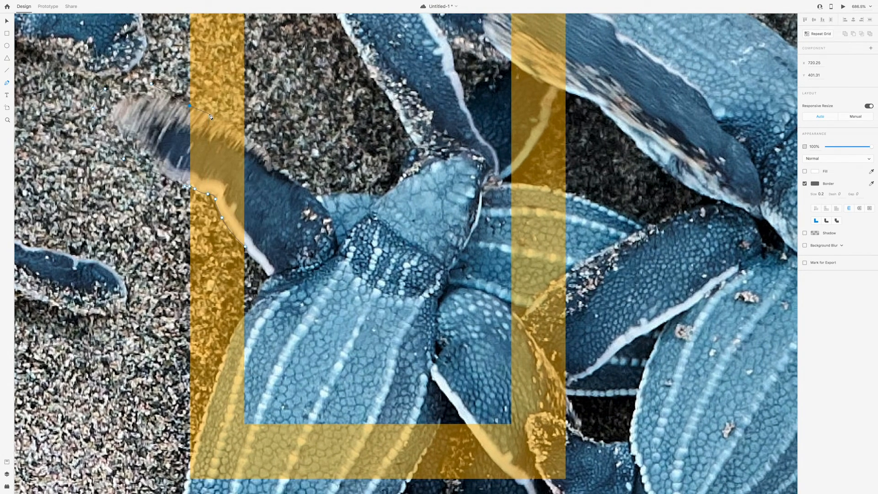
Step: Trace the flipper's upper edge across the frame's left bar to its inner side and close the path at its starting point
{"action": "left_click", "coordinate": [199, 110]}
{"action": "left_click", "coordinate": [208, 110]}
{"action": "left_click", "coordinate": [220, 117]}
{"action": "left_click", "coordinate": [226, 120]}
{"action": "left_click", "coordinate": [232, 125]}
{"action": "left_click", "coordinate": [236, 128]}
{"action": "left_click", "coordinate": [240, 133]}
{"action": "left_click", "coordinate": [245, 136]}
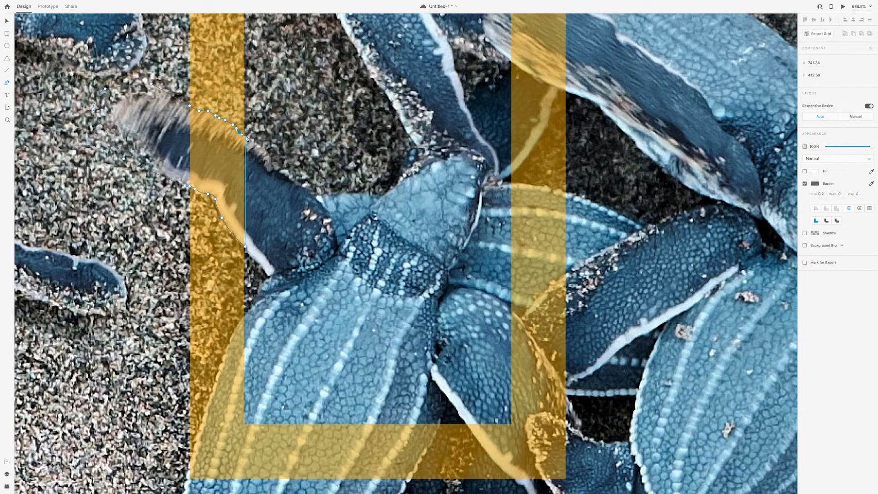
{"action": "left_click", "coordinate": [247, 247]}
Step: Subtract the traced flipper shape from the large yellow frame
{"action": "scroll", "coordinate": [302, 305], "scroll_direction": "down", "scroll_amount": 4}
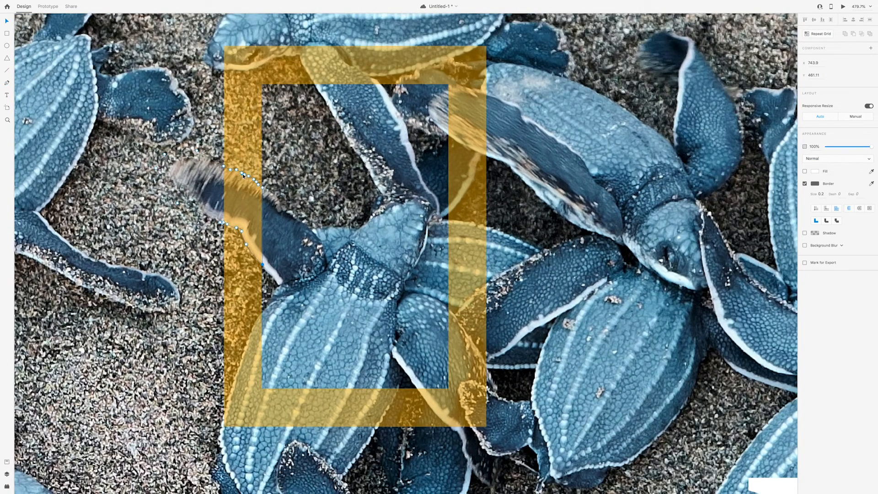
{"action": "left_click", "coordinate": [244, 127], "text": "shift"}
{"action": "left_click", "coordinate": [854, 33]}
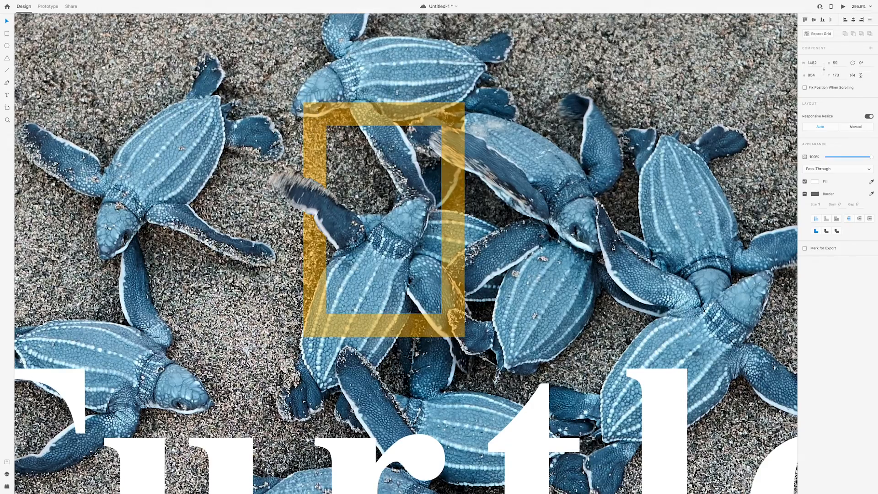
Step: Start a new Pen path on the shell's left edge inside the frame's left bar, with a 0.2 border size
{"action": "scroll", "coordinate": [340, 250], "scroll_direction": "up", "scroll_amount": 3}
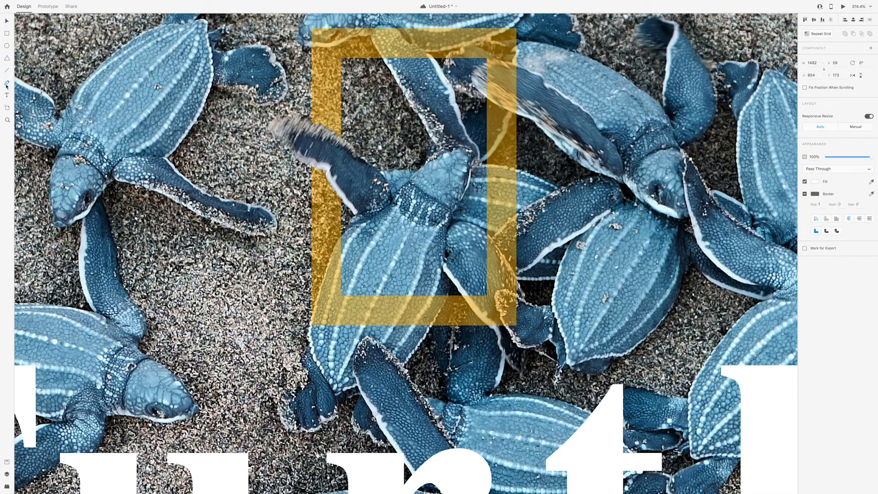
{"action": "scroll", "coordinate": [341, 211], "scroll_direction": "up", "scroll_amount": 4}
{"action": "left_click", "coordinate": [343, 246]}
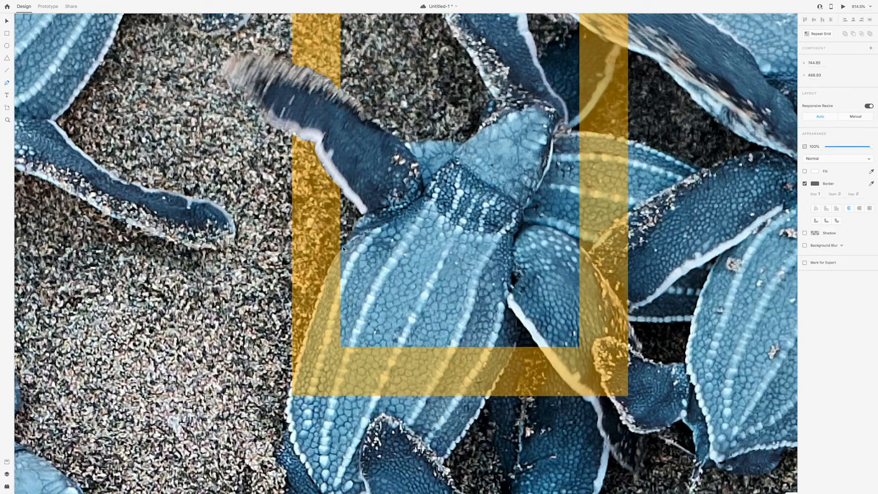
{"action": "left_click_drag", "start_coordinate": [332, 266], "coordinate": [331, 270]}
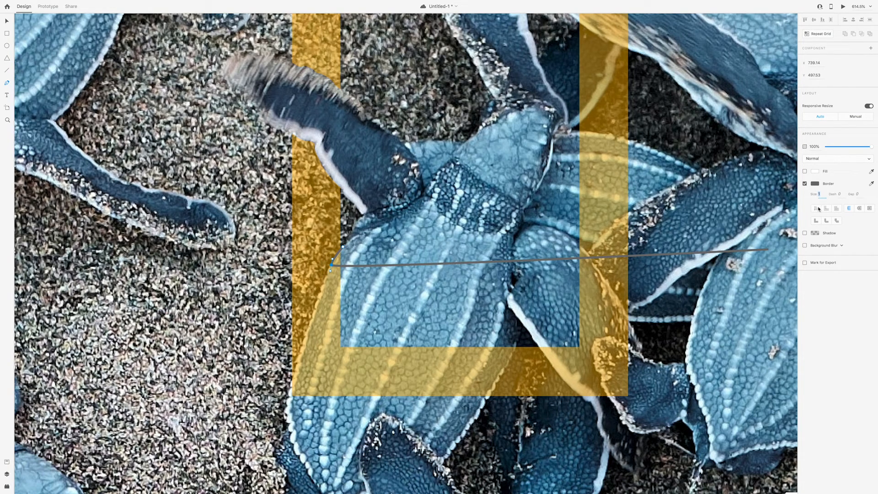
{"action": "type", "text": "0.2"}
{"action": "key", "text": "Return"}
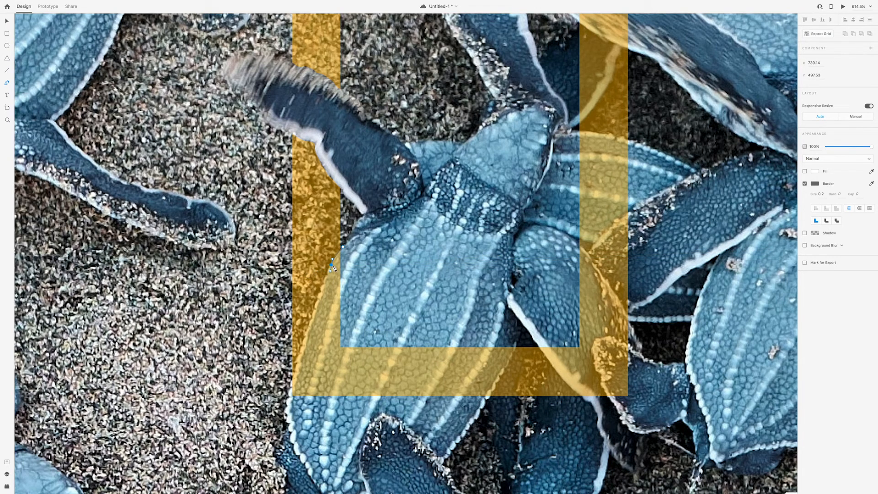
Step: Trace the shell's left edge down the frame's left bar to just below the frame's lower-left corner
{"action": "left_click_drag", "start_coordinate": [331, 264], "coordinate": [328, 274]}
{"action": "left_click", "coordinate": [329, 269]}
{"action": "left_click_drag", "start_coordinate": [323, 284], "coordinate": [322, 289]}
{"action": "double_click", "coordinate": [323, 284]}
{"action": "left_click", "coordinate": [320, 288]}
{"action": "left_click", "coordinate": [317, 296]}
{"action": "left_click", "coordinate": [317, 303]}
{"action": "left_click", "coordinate": [315, 306]}
{"action": "left_click", "coordinate": [316, 309]}
{"action": "left_click", "coordinate": [312, 315]}
{"action": "left_click", "coordinate": [311, 320]}
{"action": "left_click", "coordinate": [309, 324]}
{"action": "left_click", "coordinate": [306, 331]}
{"action": "left_click", "coordinate": [302, 344]}
{"action": "left_click", "coordinate": [300, 349]}
{"action": "left_click", "coordinate": [298, 355]}
{"action": "left_click", "coordinate": [297, 361]}
{"action": "left_click", "coordinate": [296, 368]}
{"action": "left_click", "coordinate": [295, 373]}
{"action": "left_click", "coordinate": [294, 379]}
{"action": "left_click", "coordinate": [292, 384]}
{"action": "left_click", "coordinate": [291, 389]}
{"action": "left_click", "coordinate": [287, 392]}
{"action": "left_click_drag", "start_coordinate": [293, 414], "coordinate": [313, 414]}
Step: Trace the shell's right edge up across the frame's bottom bar and close the path at its starting point
{"action": "scroll", "coordinate": [369, 409], "scroll_direction": "down", "scroll_amount": 10}
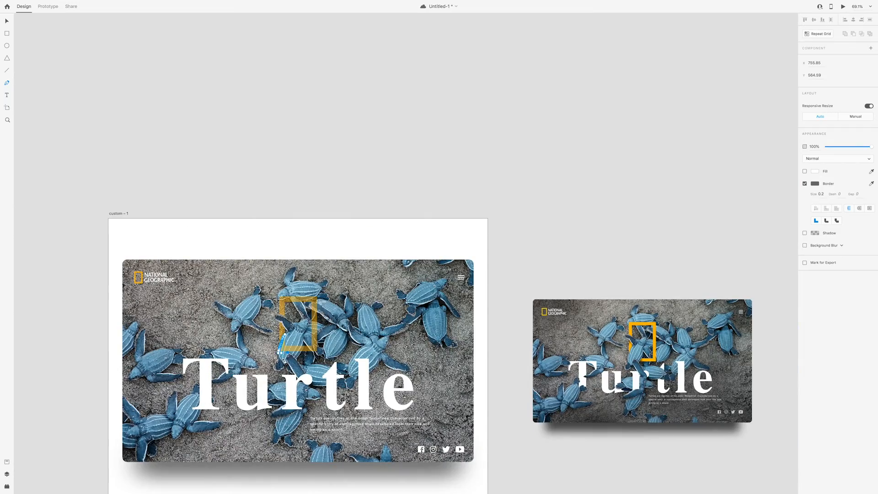
{"action": "scroll", "coordinate": [269, 354], "scroll_direction": "up", "scroll_amount": 6}
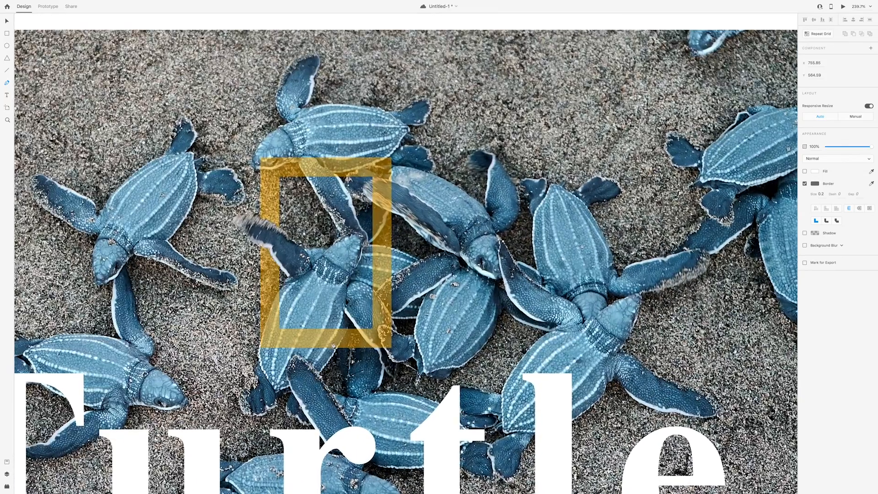
{"action": "scroll", "coordinate": [343, 340], "scroll_direction": "up", "scroll_amount": 5}
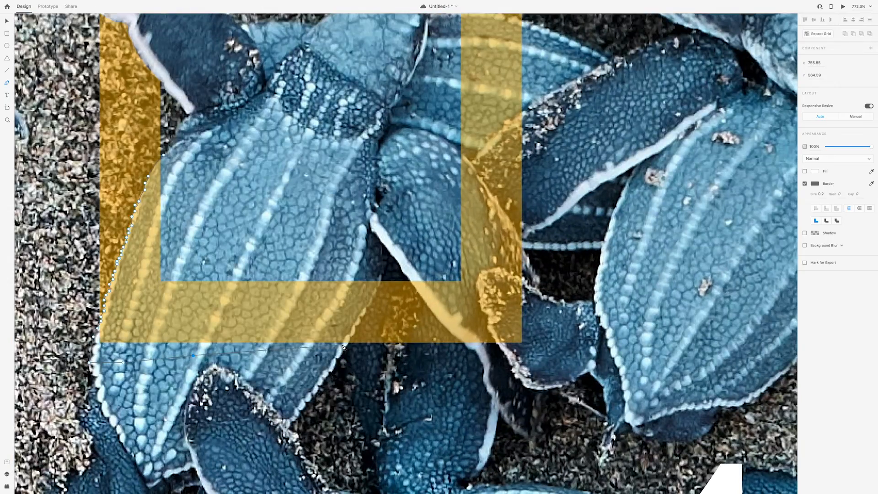
{"action": "left_click", "coordinate": [349, 342]}
{"action": "left_click", "coordinate": [351, 337]}
{"action": "left_click", "coordinate": [354, 334]}
{"action": "left_click", "coordinate": [355, 332]}
{"action": "left_click", "coordinate": [356, 329]}
{"action": "left_click", "coordinate": [359, 324]}
{"action": "left_click", "coordinate": [361, 319]}
{"action": "left_click", "coordinate": [365, 314]}
{"action": "left_click", "coordinate": [367, 308]}
{"action": "left_click", "coordinate": [368, 304]}
{"action": "left_click", "coordinate": [371, 299]}
{"action": "left_click", "coordinate": [374, 295]}
{"action": "left_click", "coordinate": [377, 291]}
{"action": "left_click", "coordinate": [378, 286]}
{"action": "left_click", "coordinate": [379, 280]}
{"action": "left_click", "coordinate": [380, 271]}
{"action": "scroll", "coordinate": [380, 272], "scroll_direction": "down", "scroll_amount": 3}
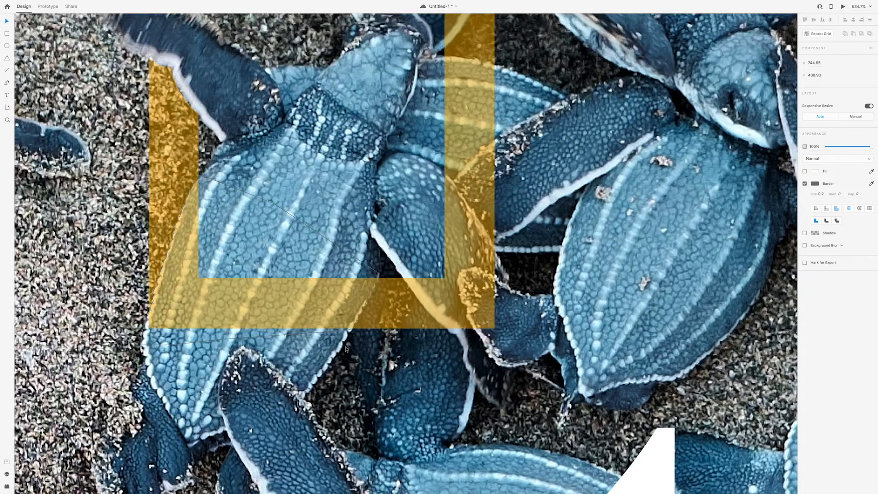
Step: Subtract the traced shell shape from the large yellow frame and set the frame's opacity to 100%
{"action": "scroll", "coordinate": [336, 349], "scroll_direction": "down", "scroll_amount": 4}
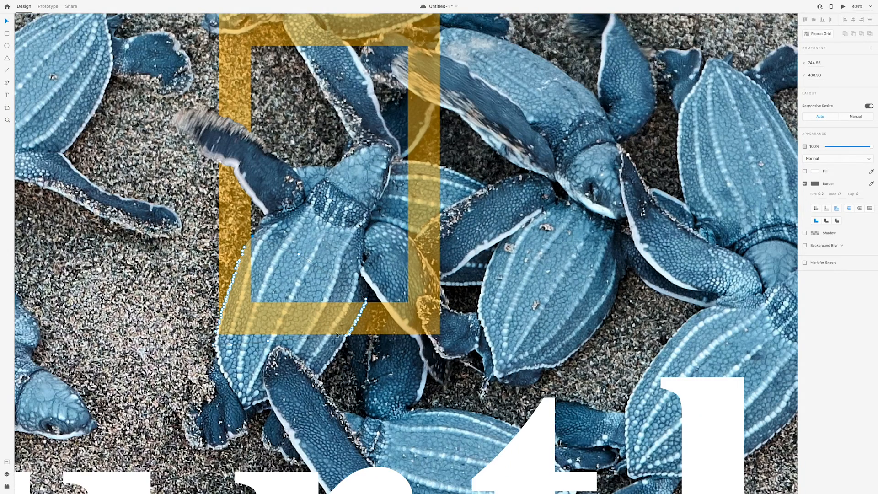
{"action": "left_click", "coordinate": [348, 331]}
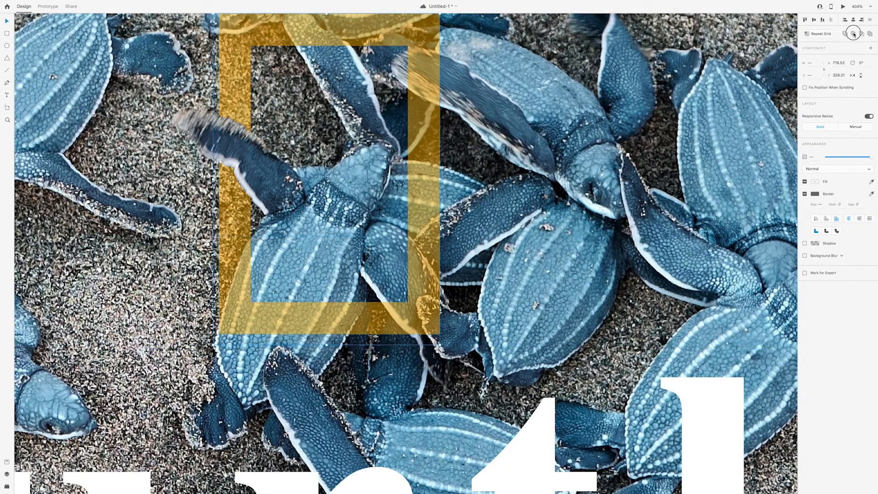
{"action": "left_click", "coordinate": [854, 35]}
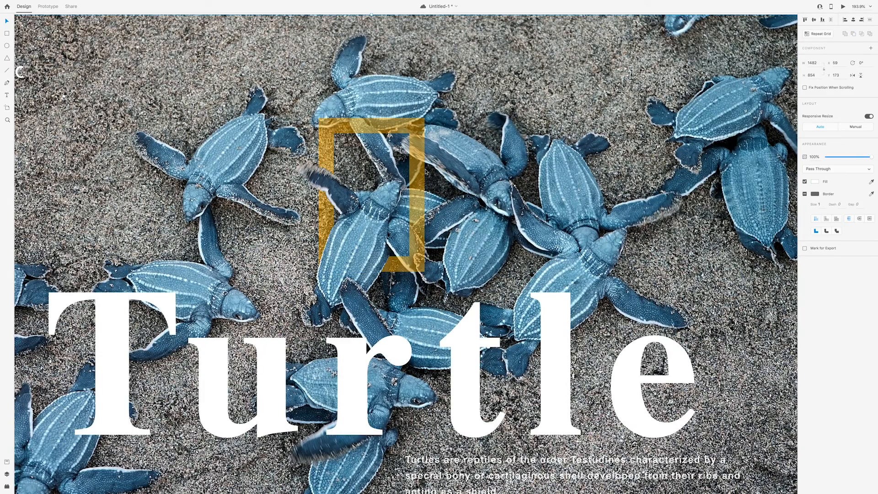
{"action": "left_click", "coordinate": [425, 172]}
{"action": "left_click_drag", "start_coordinate": [849, 157], "coordinate": [873, 157]}
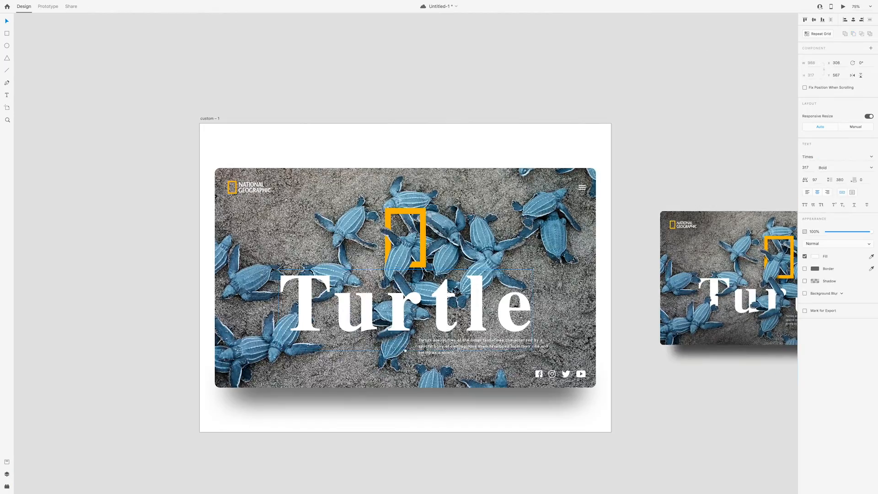
Step: Examine the shading where the turtle overlaps the yellow frame on the reference card and compare it with the new card
{"action": "scroll", "coordinate": [379, 274], "scroll_direction": "down", "scroll_amount": 3}
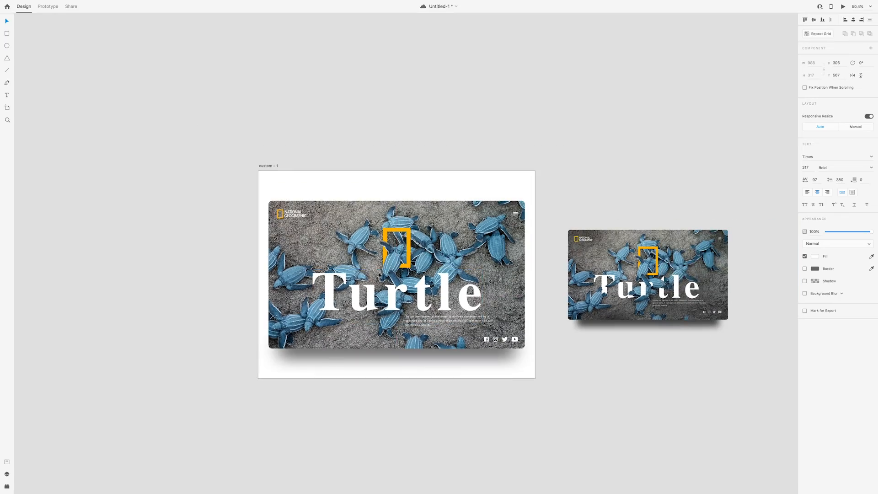
{"action": "scroll", "coordinate": [647, 269], "scroll_direction": "up", "scroll_amount": 3}
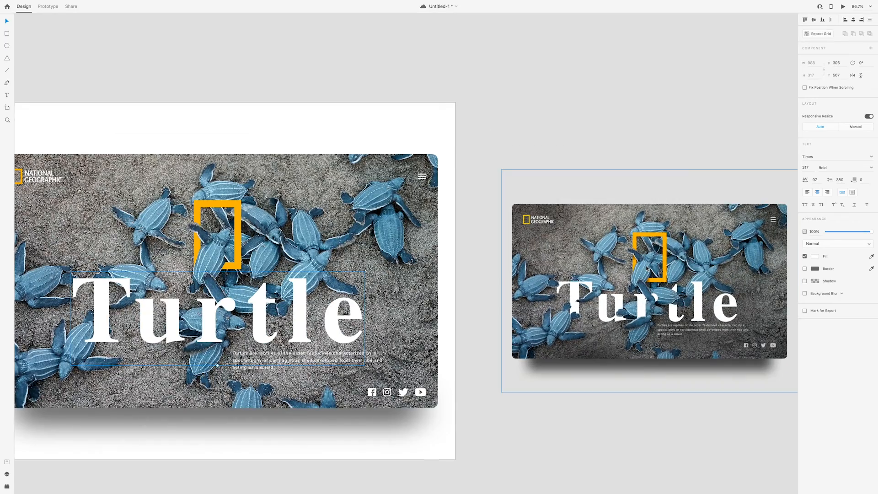
{"action": "scroll", "coordinate": [203, 225], "scroll_direction": "up", "scroll_amount": 3}
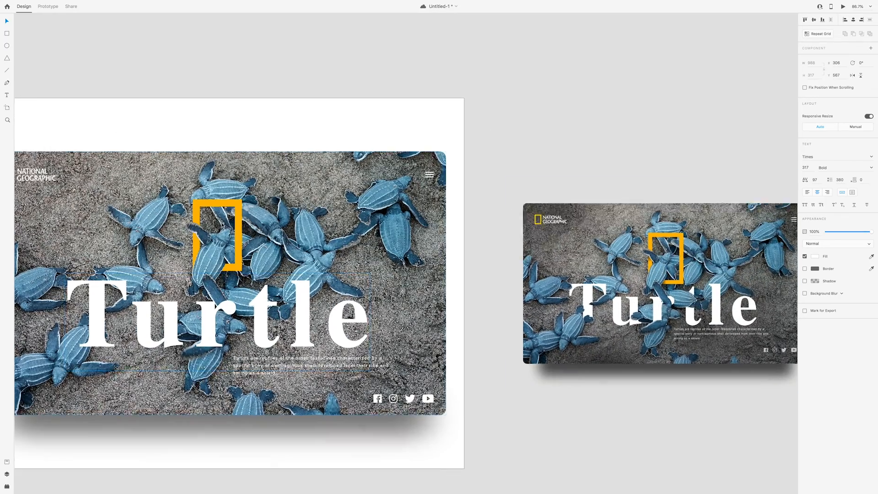
{"action": "scroll", "coordinate": [167, 226], "scroll_direction": "down", "scroll_amount": 3}
{"action": "scroll", "coordinate": [644, 270], "scroll_direction": "up", "scroll_amount": 5}
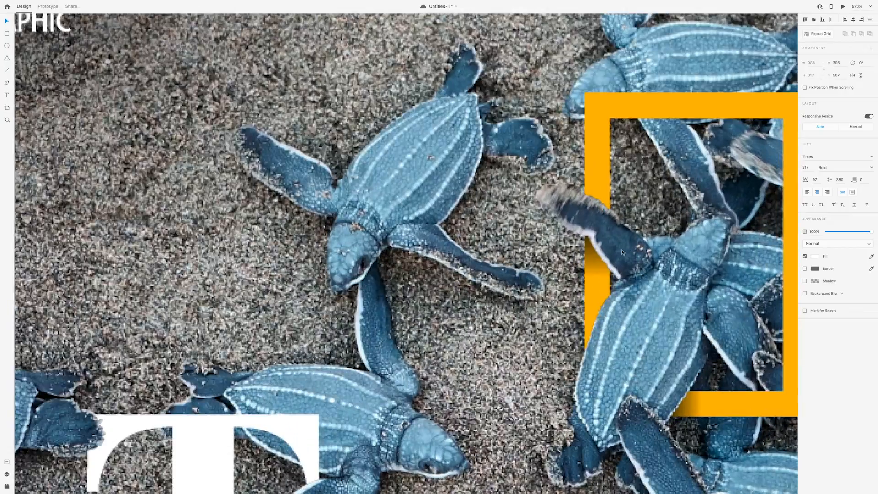
{"action": "scroll", "coordinate": [594, 256], "scroll_direction": "down", "scroll_amount": 10}
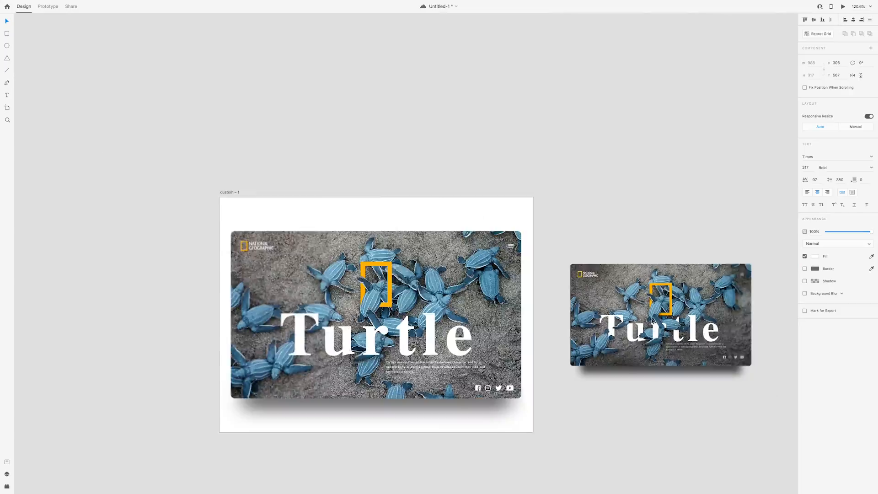
{"action": "scroll", "coordinate": [388, 275], "scroll_direction": "up", "scroll_amount": 3}
{"action": "scroll", "coordinate": [389, 276], "scroll_direction": "up", "scroll_amount": 3}
Step: Duplicate the cut-out yellow frame, keeping the copy exactly over the original
{"action": "left_click", "coordinate": [390, 231]}
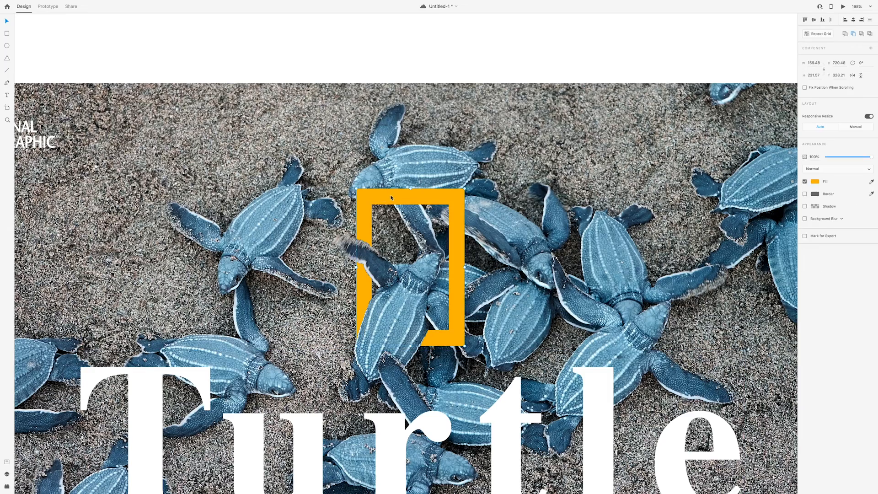
{"action": "double_click", "coordinate": [376, 195]}
{"action": "key", "text": "Escape"}
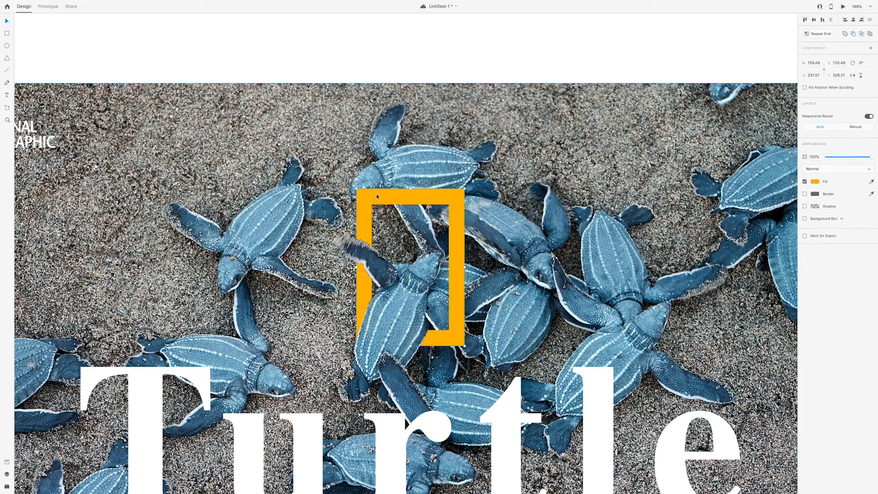
{"action": "scroll", "coordinate": [364, 216], "scroll_direction": "up", "scroll_amount": 2}
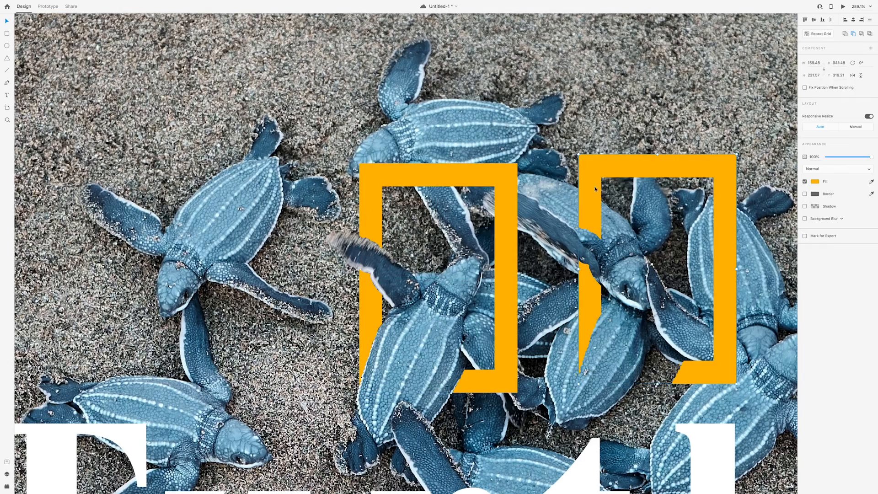
{"action": "scroll", "coordinate": [391, 270], "scroll_direction": "up", "scroll_amount": 1}
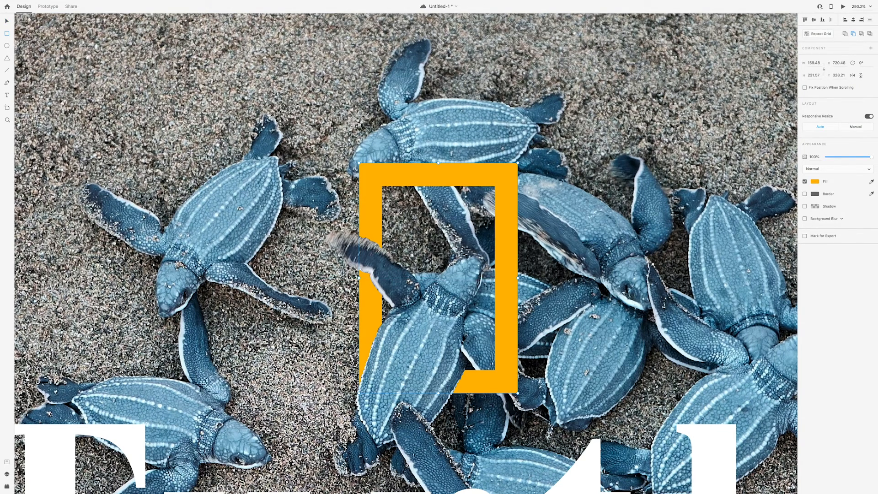
Step: Draw a rectangle about 34 by 37 px over the left bar below the flipper and intersect it with the frame copy
{"action": "left_click_drag", "start_coordinate": [354, 268], "coordinate": [386, 303]}
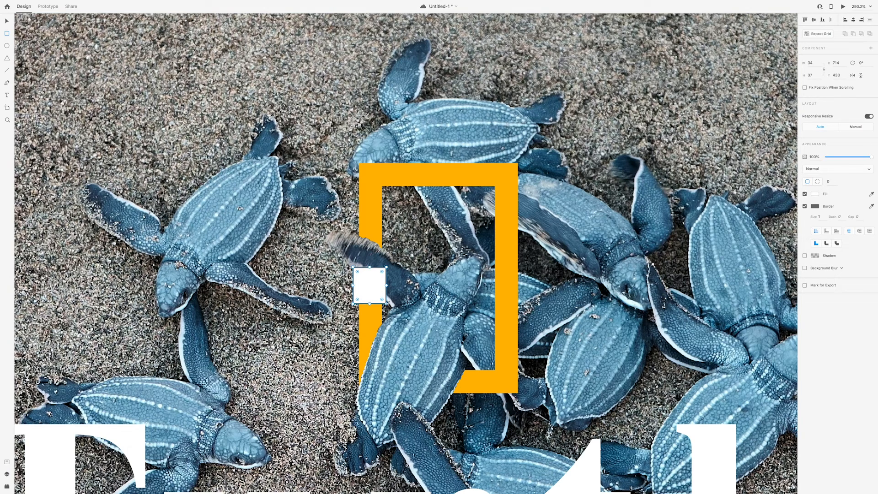
{"action": "left_click", "coordinate": [372, 314], "text": "shift"}
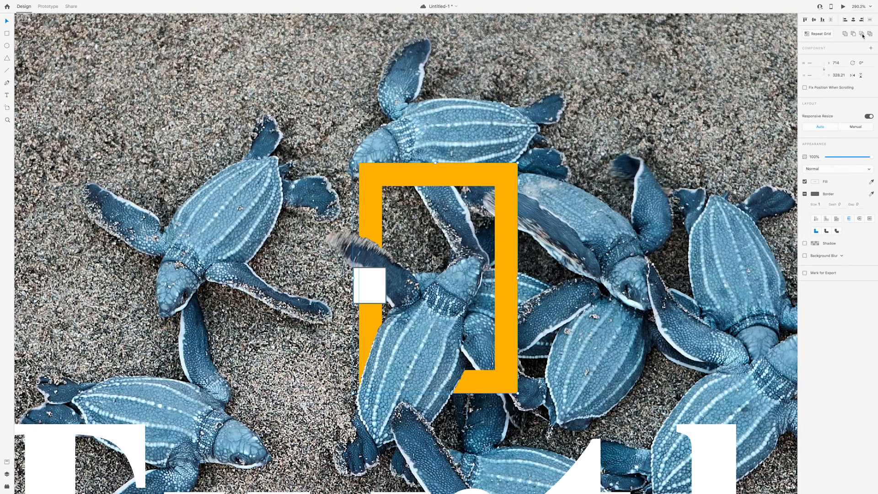
{"action": "left_click", "coordinate": [862, 35]}
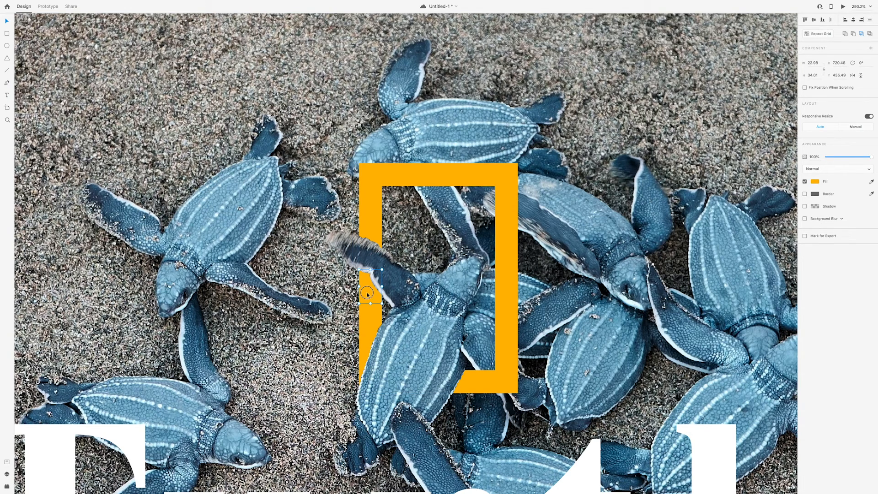
Step: Fill the small intersected piece below the flipper with black, #000000
{"action": "left_click", "coordinate": [816, 181]}
{"action": "left_click", "coordinate": [757, 196]}
{"action": "left_click", "coordinate": [374, 301]}
{"action": "double_click", "coordinate": [371, 300]}
Step: Change the black piece's fill to a linear gradient running from black under the flipper to transparent at its lower end
{"action": "left_click", "coordinate": [818, 183]}
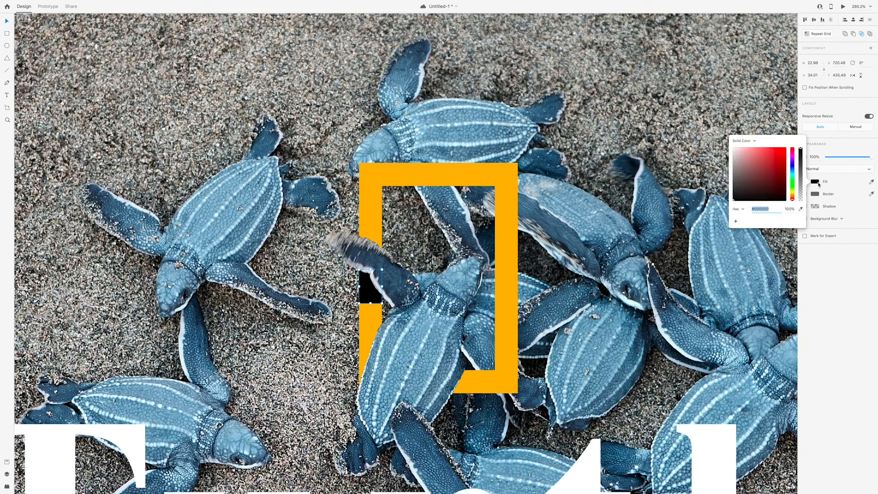
{"action": "left_click", "coordinate": [744, 141]}
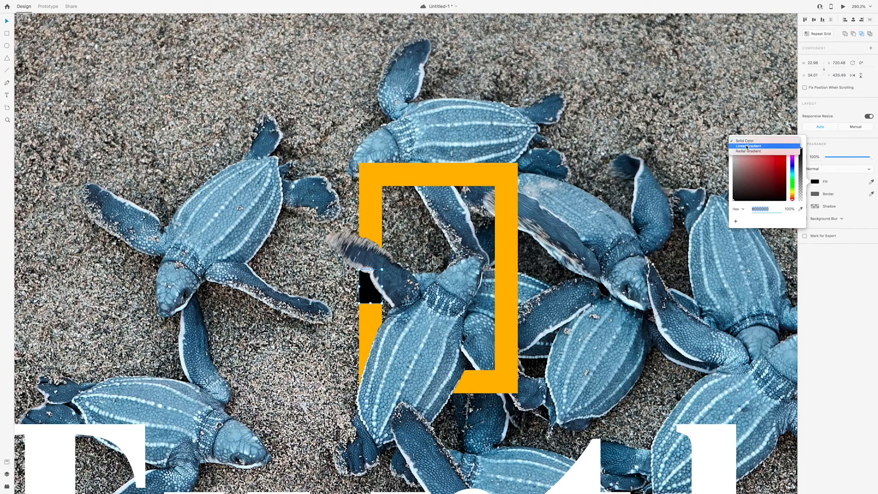
{"action": "left_click", "coordinate": [748, 146]}
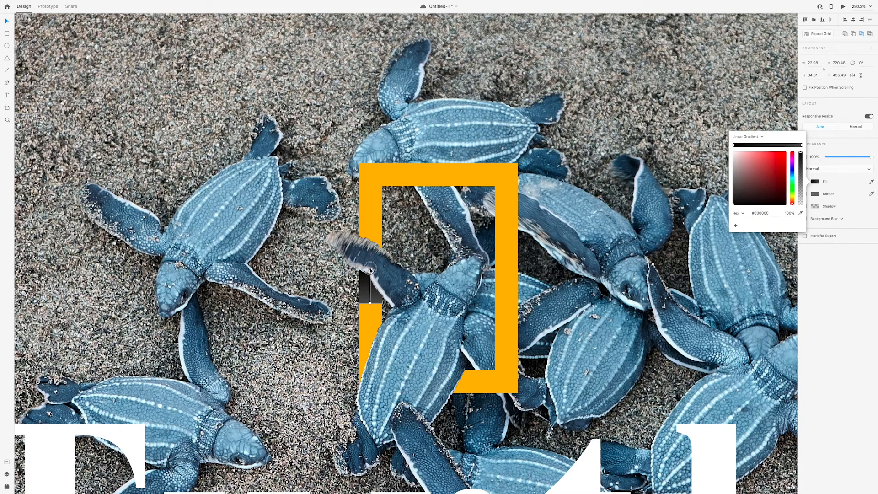
{"action": "left_click", "coordinate": [370, 303]}
{"action": "left_click_drag", "start_coordinate": [737, 202], "coordinate": [716, 224]}
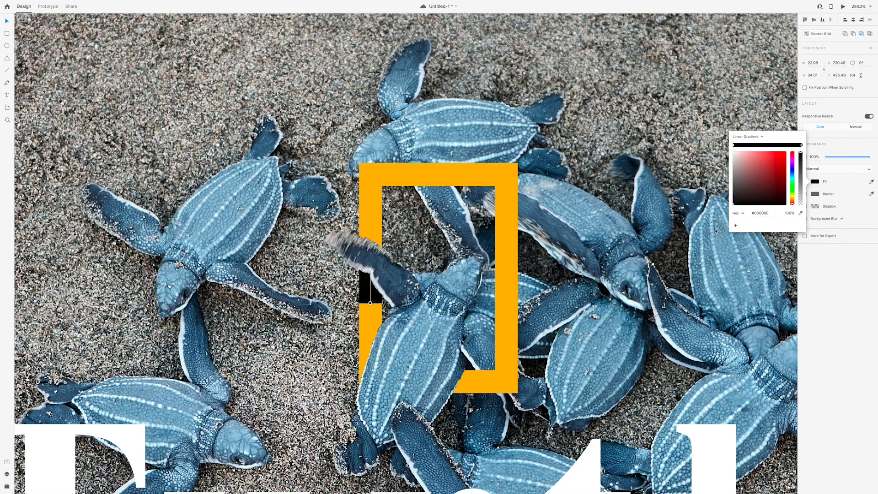
{"action": "left_click_drag", "start_coordinate": [802, 158], "coordinate": [801, 225]}
{"action": "left_click", "coordinate": [590, 293]}
{"action": "left_click", "coordinate": [362, 277]}
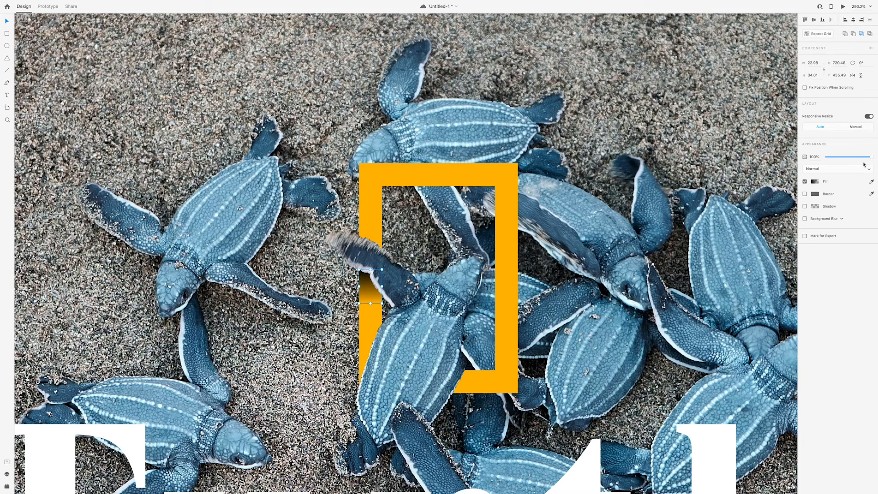
Step: Lower the opacity of the gradient shadow piece under the flipper to 60% and deselect it
{"action": "left_click_drag", "start_coordinate": [871, 158], "coordinate": [856, 163]}
{"action": "scroll", "coordinate": [380, 197], "scroll_direction": "down", "scroll_amount": 10}
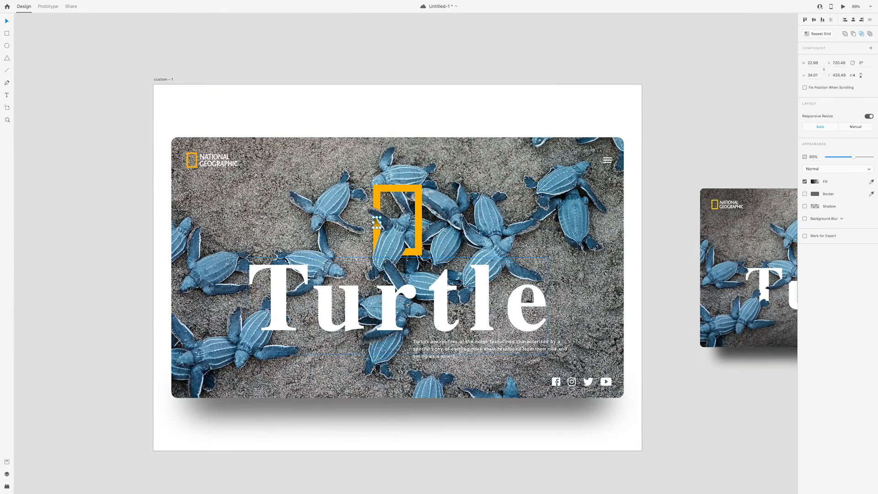
{"action": "scroll", "coordinate": [379, 289], "scroll_direction": "down", "scroll_amount": 2}
{"action": "left_click", "coordinate": [435, 397]}
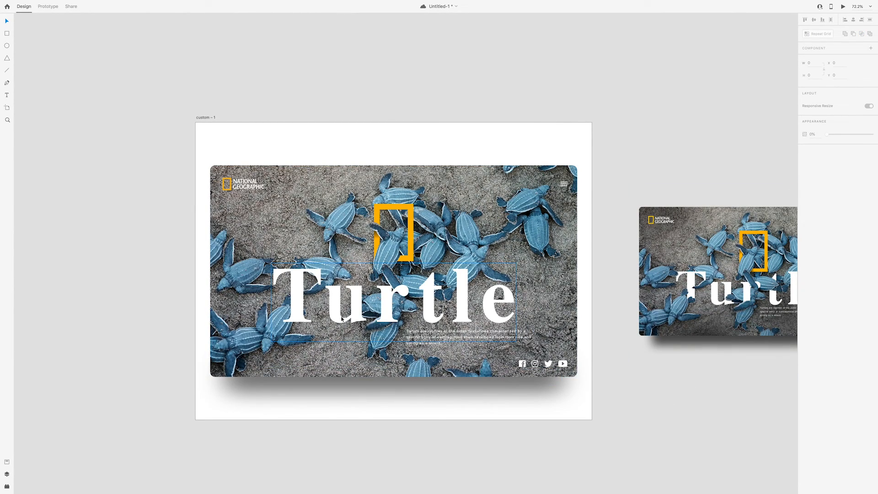
Step: Convert the "Turtle" title text to a path
{"action": "left_click", "coordinate": [295, 275]}
{"action": "scroll", "coordinate": [295, 274], "scroll_direction": "up", "scroll_amount": 3}
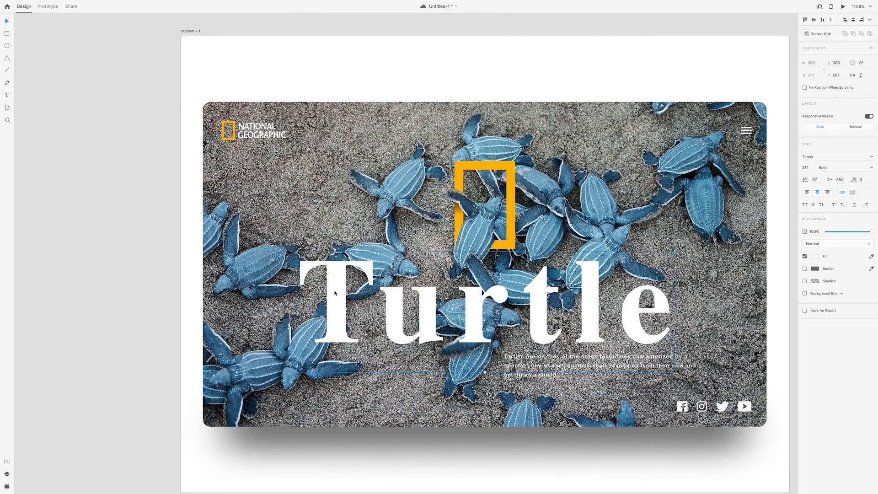
{"action": "mouse_move", "coordinate": [45, 2]}
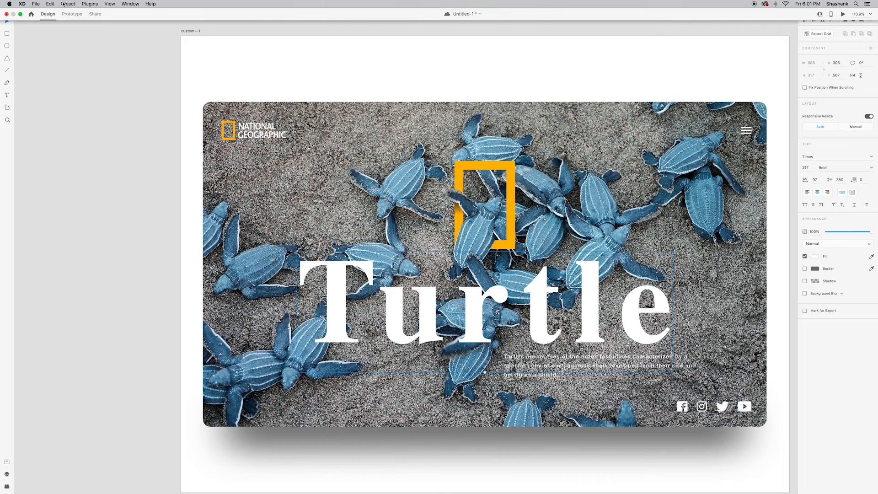
{"action": "left_click", "coordinate": [63, 5]}
{"action": "mouse_move", "coordinate": [92, 130]}
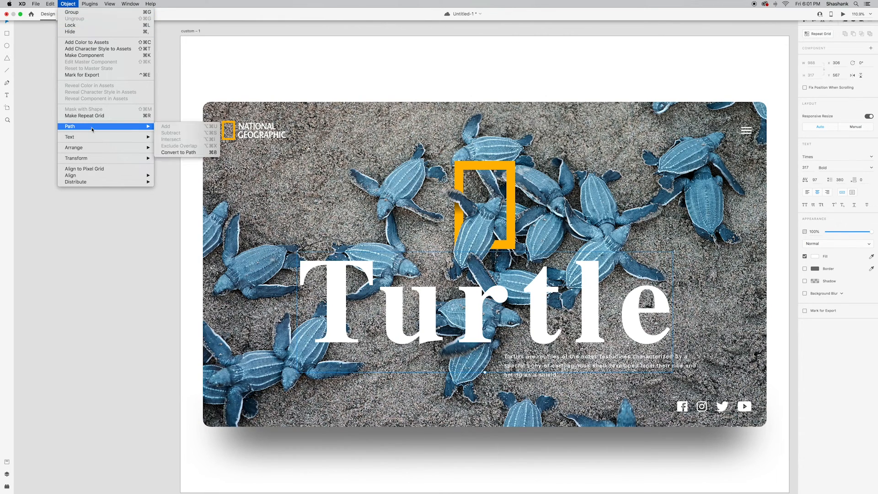
{"action": "left_click", "coordinate": [183, 153]}
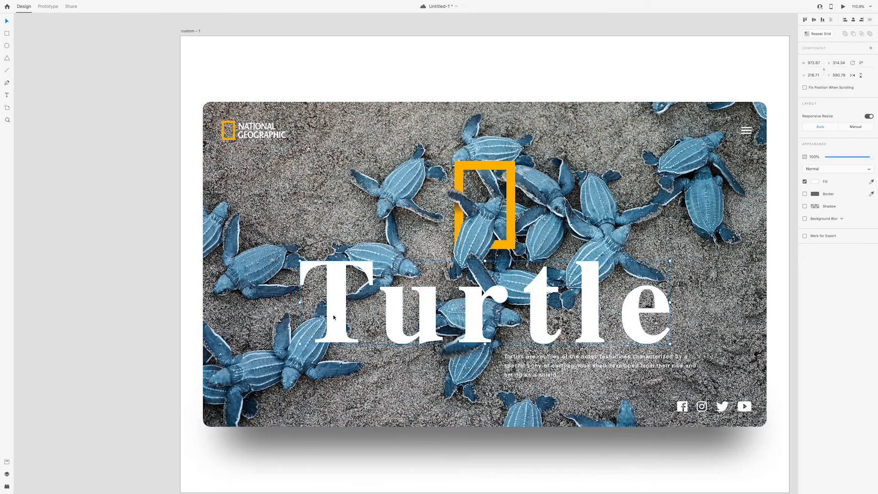
Step: Compare the title with the reference card and lower the title's opacity to about 35% so the turtles show through
{"action": "scroll", "coordinate": [333, 317], "scroll_direction": "down", "scroll_amount": 5}
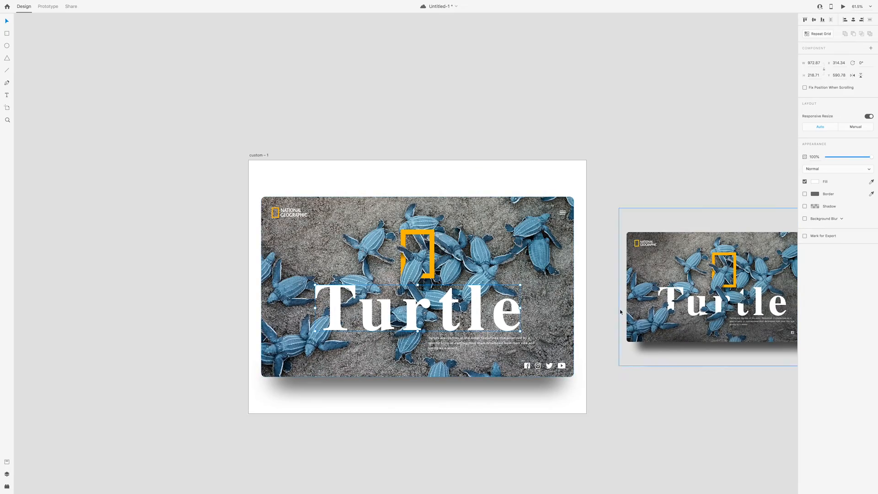
{"action": "scroll", "coordinate": [657, 315], "scroll_direction": "up", "scroll_amount": 6}
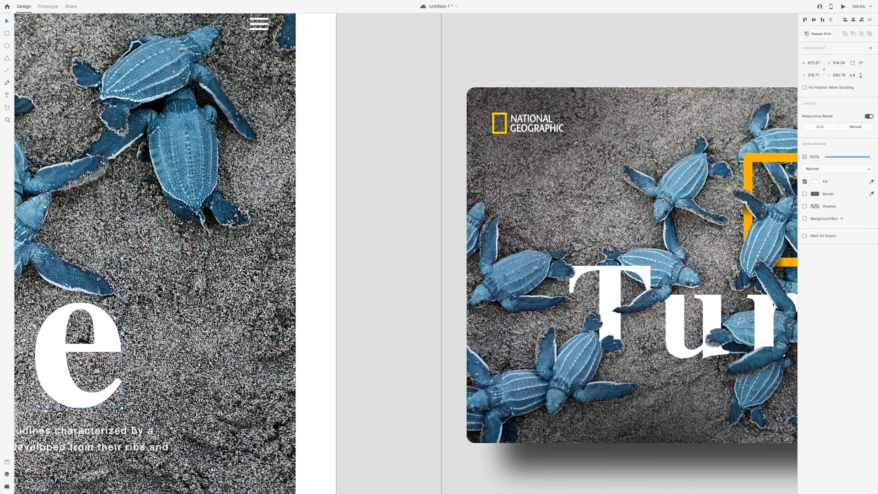
{"action": "scroll", "coordinate": [617, 286], "scroll_direction": "down", "scroll_amount": 8}
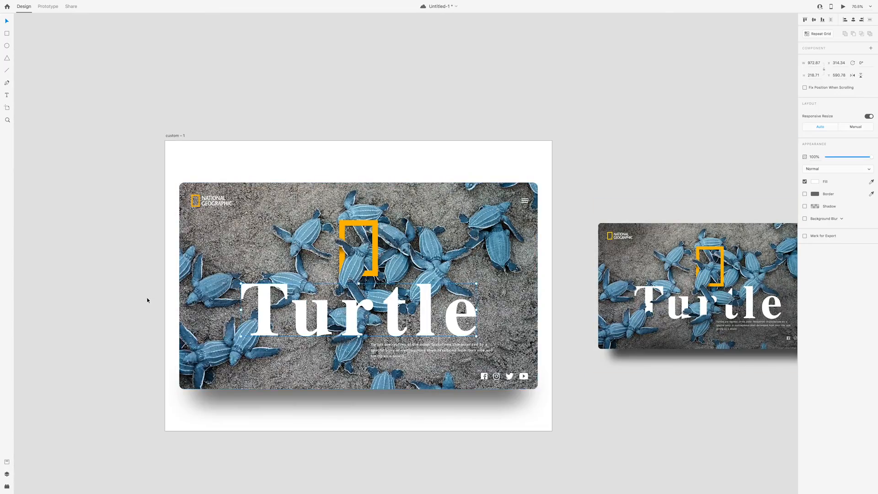
{"action": "scroll", "coordinate": [187, 285], "scroll_direction": "up", "scroll_amount": 5}
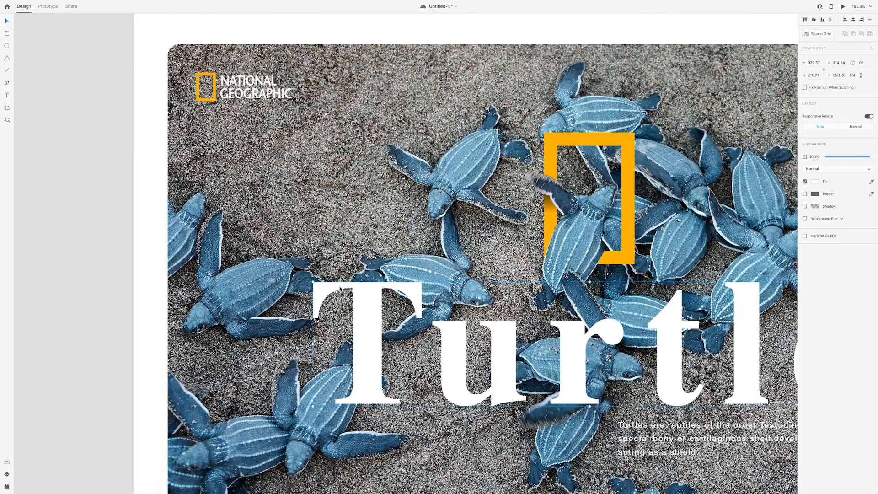
{"action": "left_click_drag", "start_coordinate": [871, 157], "coordinate": [842, 157]}
{"action": "scroll", "coordinate": [321, 295], "scroll_direction": "up", "scroll_amount": 5}
{"action": "scroll", "coordinate": [73, 261], "scroll_direction": "down", "scroll_amount": 3}
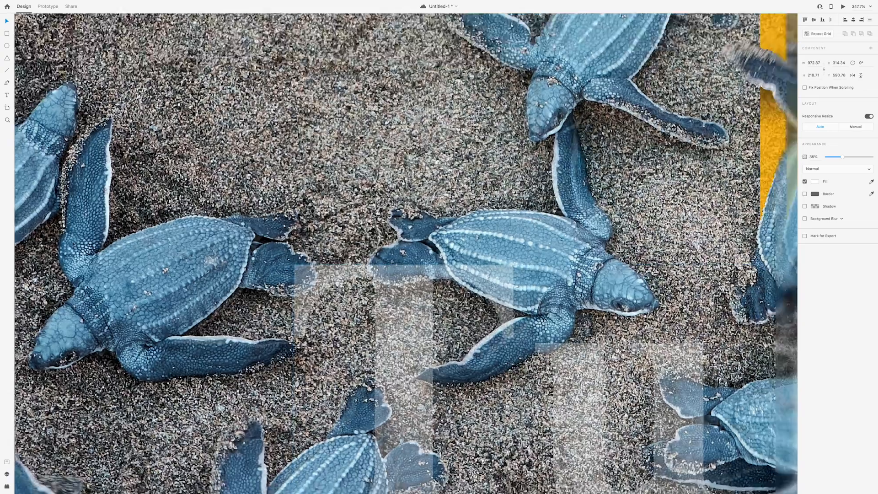
Step: Outline the left turtle's rear flipper with the Pen tool where it overlaps the upper-left serif of the T
{"action": "left_click", "coordinate": [7, 82]}
{"action": "scroll", "coordinate": [224, 279], "scroll_direction": "up", "scroll_amount": 3}
{"action": "left_click", "coordinate": [213, 281]}
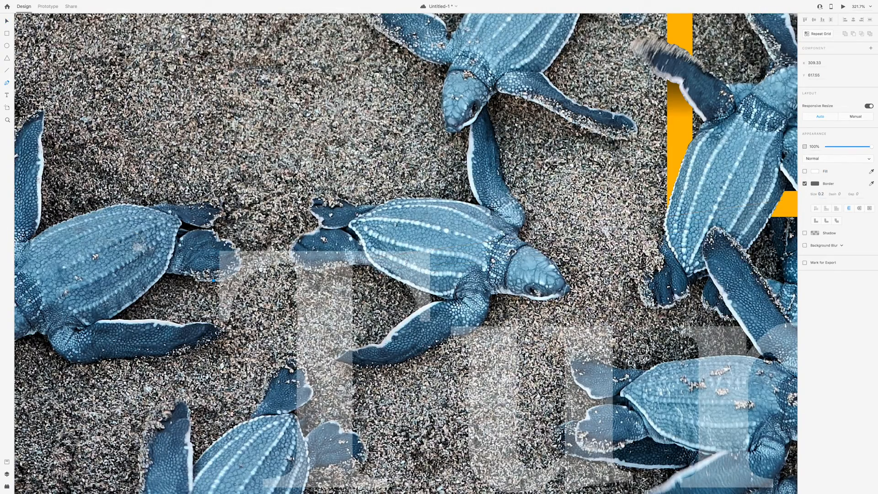
{"action": "left_click_drag", "start_coordinate": [226, 278], "coordinate": [234, 273]}
{"action": "left_click", "coordinate": [237, 272]}
{"action": "left_click", "coordinate": [241, 251]}
{"action": "left_click", "coordinate": [214, 279]}
Step: Check the reference card and draw a closed pen outline where the middle turtle's front flipper crosses the T's right serif
{"action": "scroll", "coordinate": [214, 280], "scroll_direction": "down", "scroll_amount": 10}
{"action": "scroll", "coordinate": [590, 290], "scroll_direction": "up", "scroll_amount": 5}
{"action": "scroll", "coordinate": [520, 289], "scroll_direction": "up", "scroll_amount": 3}
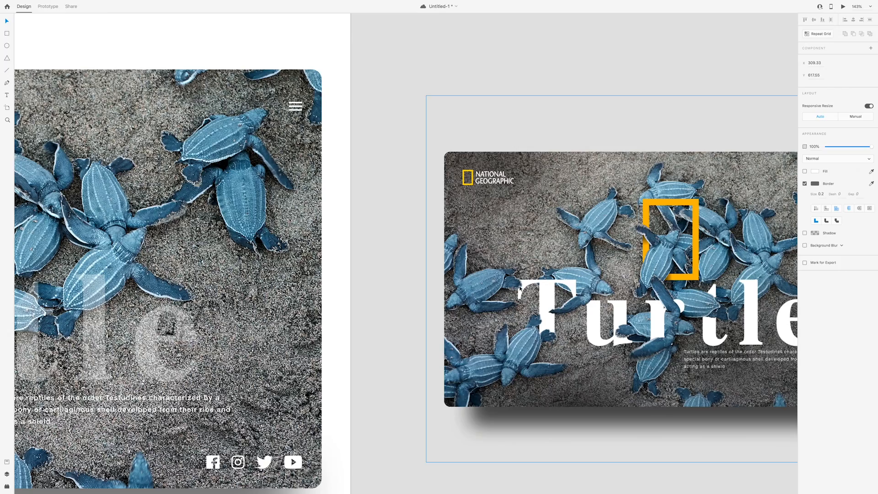
{"action": "scroll", "coordinate": [576, 300], "scroll_direction": "down", "scroll_amount": 5}
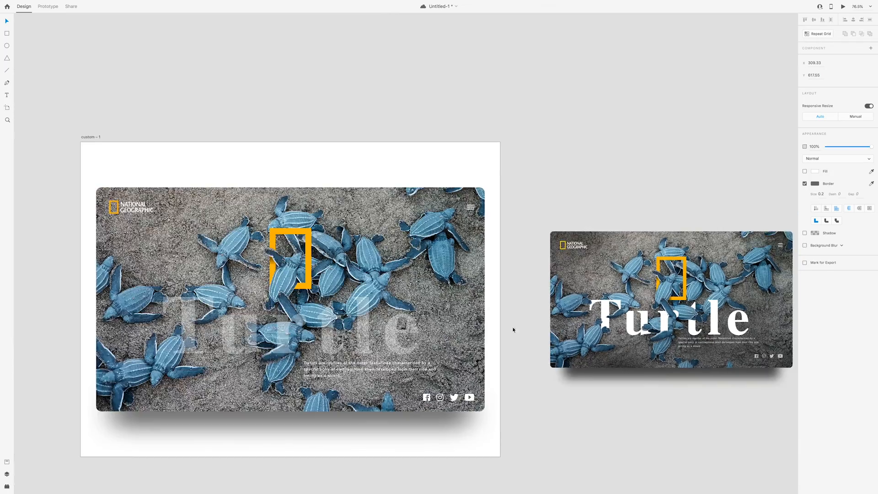
{"action": "scroll", "coordinate": [251, 301], "scroll_direction": "up", "scroll_amount": 10}
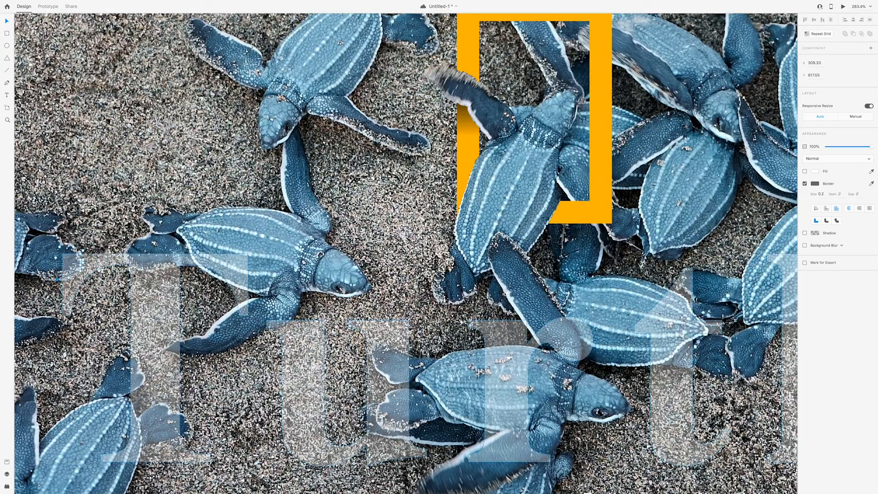
{"action": "key", "text": "p"}
{"action": "left_click", "coordinate": [250, 299]}
{"action": "left_click", "coordinate": [233, 308]}
{"action": "left_click", "coordinate": [234, 316]}
{"action": "left_click", "coordinate": [251, 298]}
Step: Trace the tip of the middle turtle's front flipper over the T's stem as a closed pen path
{"action": "scroll", "coordinate": [257, 309], "scroll_direction": "down", "scroll_amount": 10}
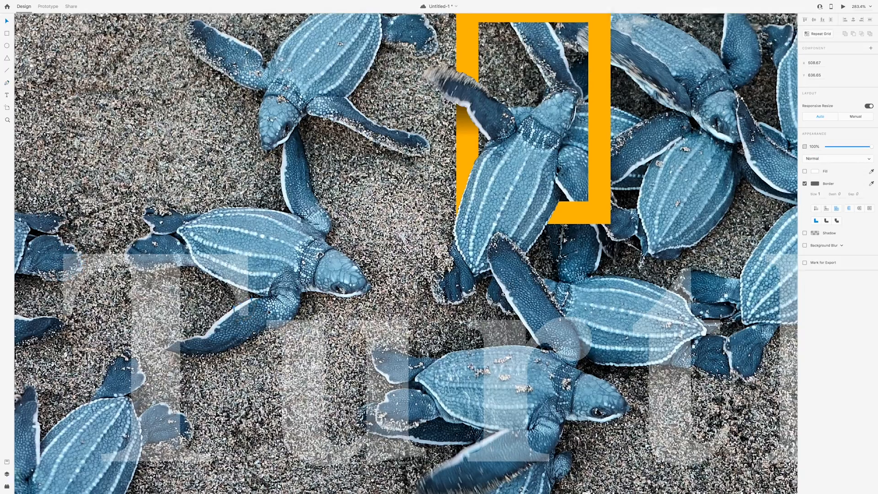
{"action": "scroll", "coordinate": [257, 316], "scroll_direction": "up", "scroll_amount": 6}
{"action": "scroll", "coordinate": [255, 316], "scroll_direction": "up", "scroll_amount": 4}
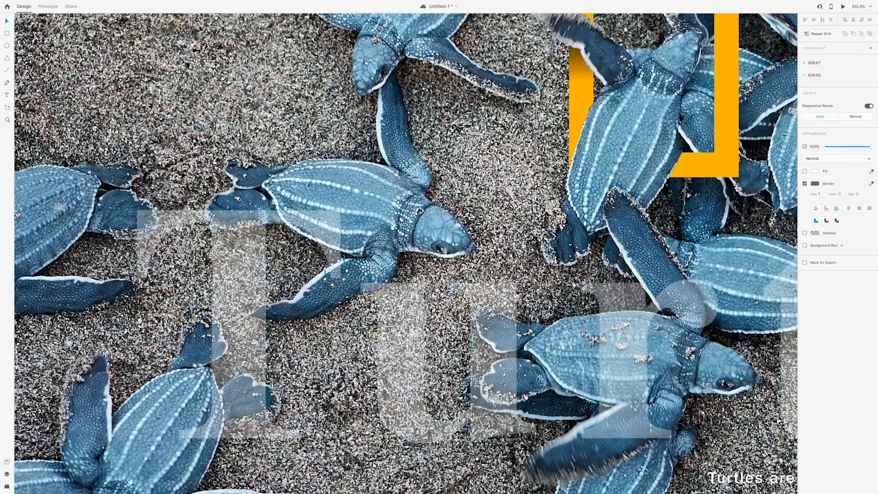
{"action": "left_click", "coordinate": [267, 307]}
{"action": "scroll", "coordinate": [267, 307], "scroll_direction": "up", "scroll_amount": 4}
{"action": "key", "text": "p"}
{"action": "left_click", "coordinate": [263, 304]}
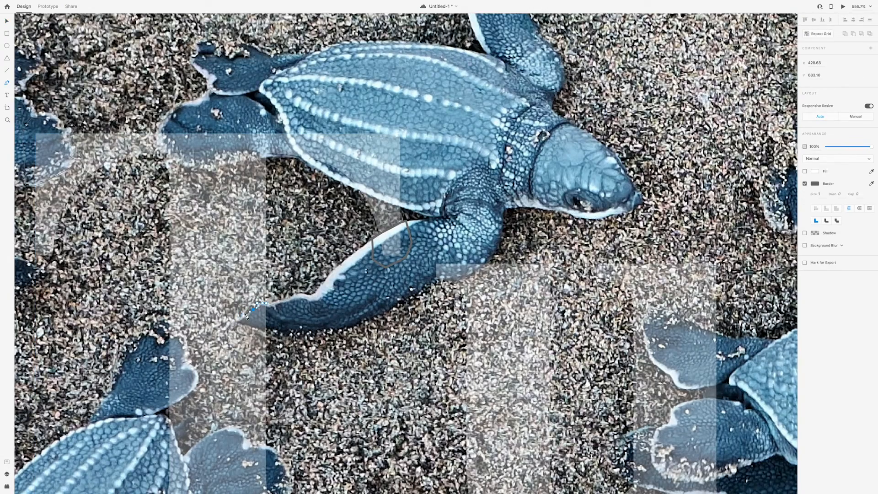
{"action": "left_click", "coordinate": [271, 336]}
{"action": "left_click", "coordinate": [270, 334]}
{"action": "left_click", "coordinate": [267, 303]}
Step: Start a pen outline of the lower-left turtle over the T's stem, from its upper rear flipper to the other rear flipper's outer end
{"action": "scroll", "coordinate": [308, 318], "scroll_direction": "down", "scroll_amount": 10}
{"action": "scroll", "coordinate": [289, 344], "scroll_direction": "up", "scroll_amount": 8}
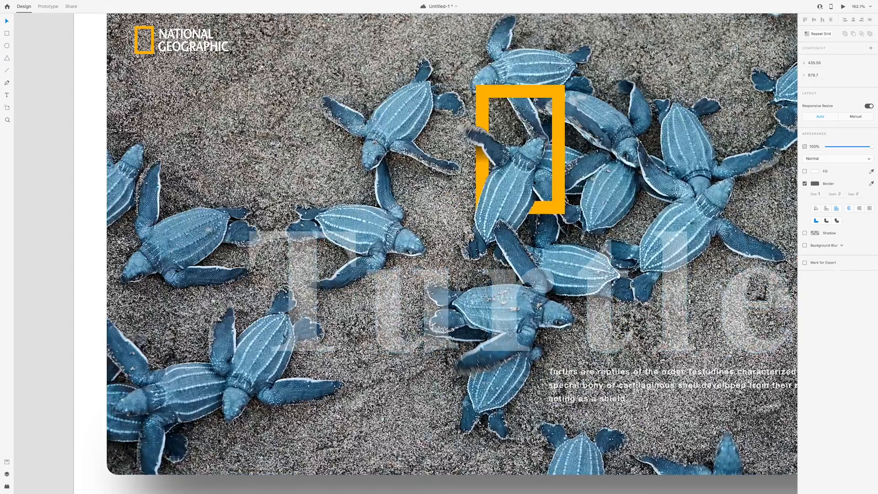
{"action": "scroll", "coordinate": [313, 285], "scroll_direction": "up", "scroll_amount": 3}
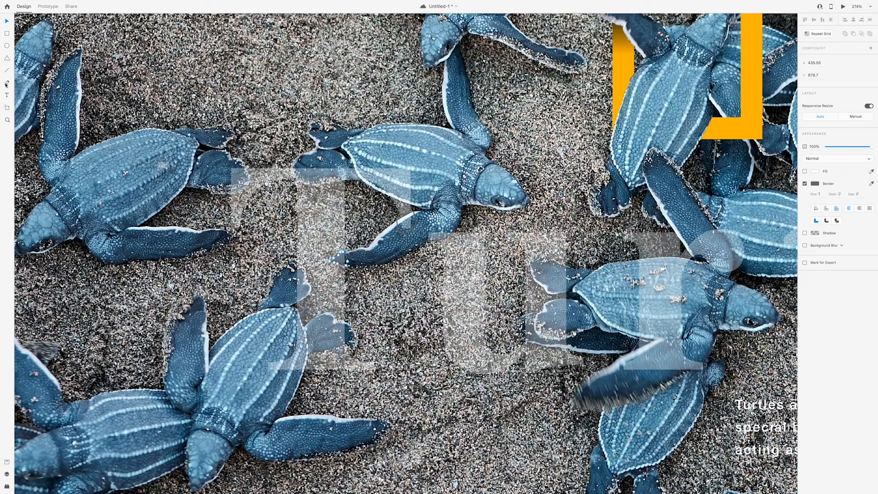
{"action": "scroll", "coordinate": [283, 256], "scroll_direction": "up", "scroll_amount": 3}
{"action": "left_click", "coordinate": [292, 255]}
{"action": "left_click", "coordinate": [296, 262]}
{"action": "left_click", "coordinate": [296, 273]}
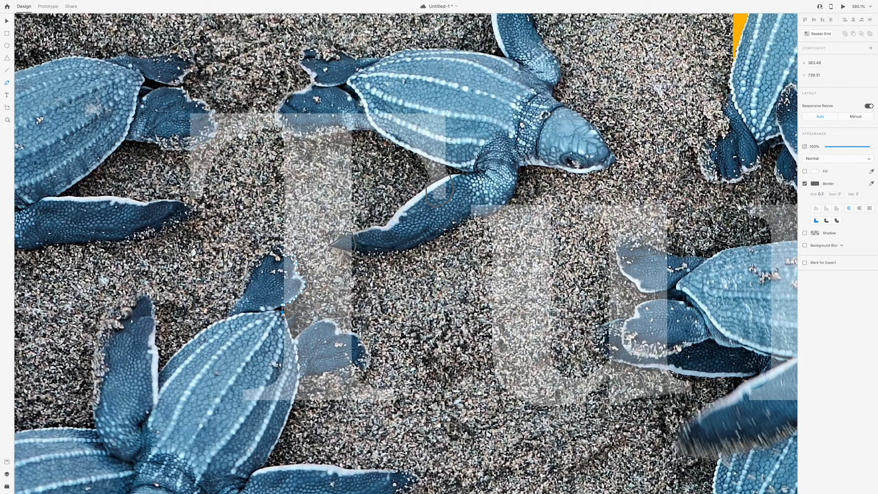
{"action": "scroll", "coordinate": [286, 320], "scroll_direction": "up", "scroll_amount": 2}
{"action": "left_click", "coordinate": [295, 314]}
{"action": "left_click", "coordinate": [293, 342]}
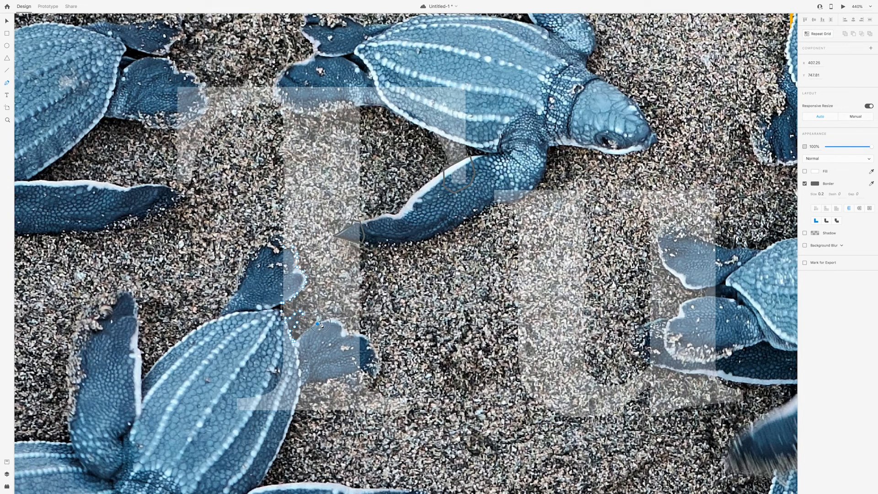
{"action": "left_click", "coordinate": [342, 323]}
{"action": "left_click", "coordinate": [343, 324]}
{"action": "left_click", "coordinate": [369, 364]}
{"action": "left_click", "coordinate": [365, 370]}
Step: Continue the outline along the rear flipper's lower edge and the shell, closing it at the upper rear flipper
{"action": "scroll", "coordinate": [365, 366], "scroll_direction": "down", "scroll_amount": 5}
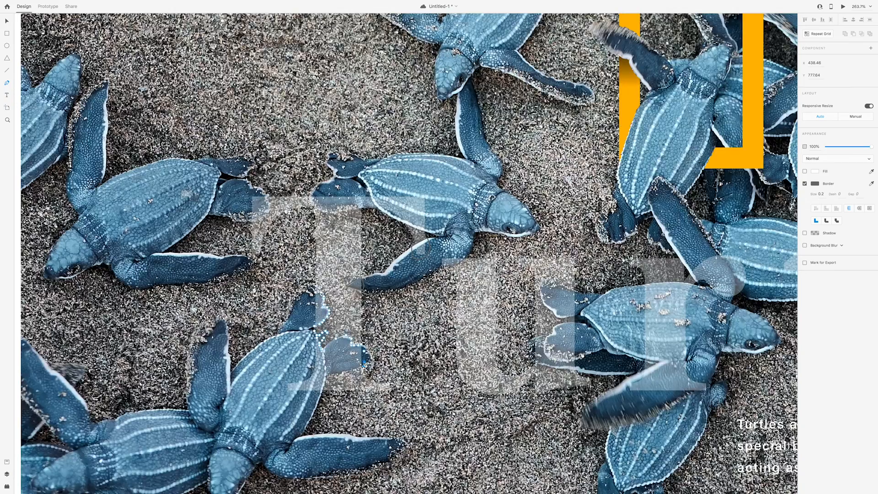
{"action": "scroll", "coordinate": [365, 366], "scroll_direction": "down", "scroll_amount": 3}
{"action": "scroll", "coordinate": [365, 365], "scroll_direction": "up", "scroll_amount": 8}
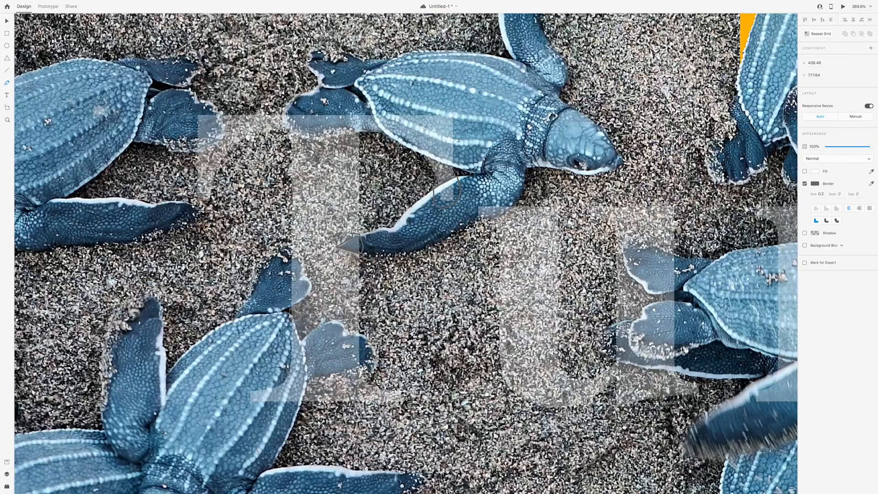
{"action": "left_click", "coordinate": [346, 370]}
{"action": "left_click", "coordinate": [337, 374]}
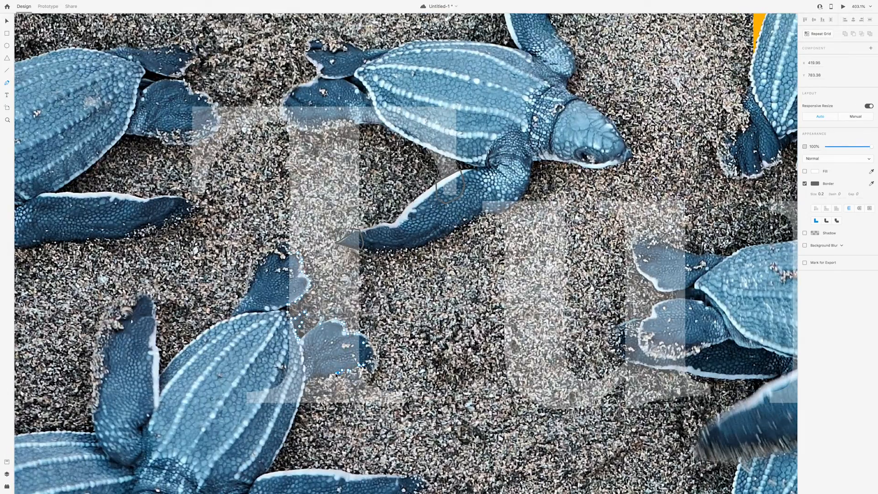
{"action": "left_click", "coordinate": [305, 382]}
{"action": "scroll", "coordinate": [306, 384], "scroll_direction": "up", "scroll_amount": 1}
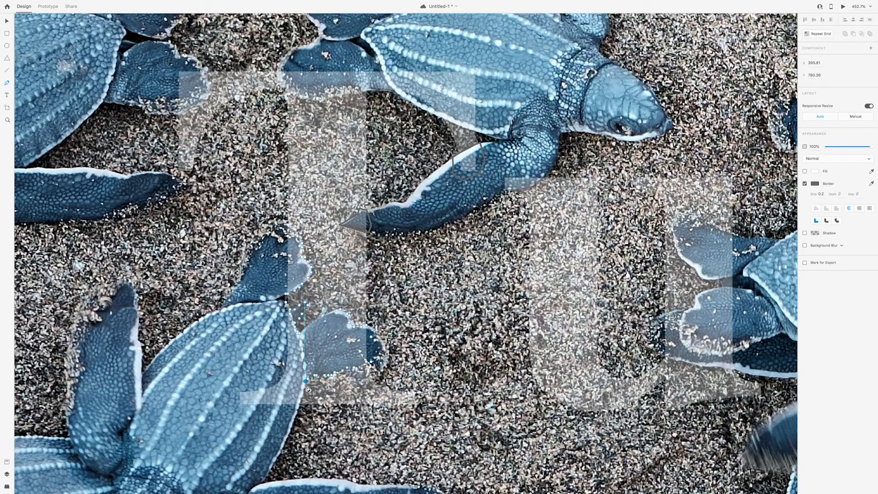
{"action": "left_click", "coordinate": [302, 399]}
{"action": "left_click", "coordinate": [259, 292]}
{"action": "left_click", "coordinate": [287, 236]}
Step: Select the left turtle's flipper outline together with the title and subtract it from the lettering
{"action": "scroll", "coordinate": [284, 291], "scroll_direction": "down", "scroll_amount": 5}
{"action": "scroll", "coordinate": [283, 292], "scroll_direction": "down", "scroll_amount": 1}
{"action": "key", "text": "Escape"}
{"action": "scroll", "coordinate": [217, 229], "scroll_direction": "up", "scroll_amount": 8}
{"action": "left_click", "coordinate": [282, 172], "text": "shift"}
{"action": "scroll", "coordinate": [291, 182], "scroll_direction": "down", "scroll_amount": 10}
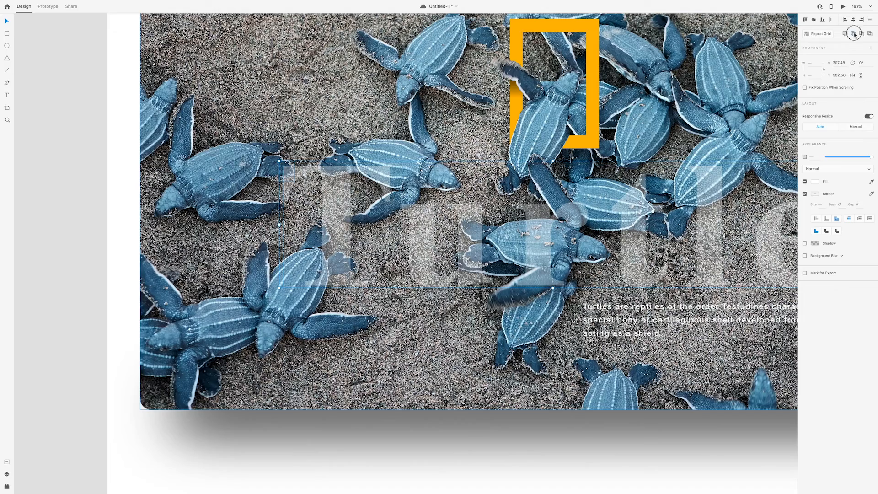
{"action": "left_click", "coordinate": [855, 35]}
Step: Subtract the outlines over the T's right serif and around the lower-left turtle's rear flippers from the title
{"action": "scroll", "coordinate": [282, 166], "scroll_direction": "up", "scroll_amount": 4}
{"action": "scroll", "coordinate": [391, 192], "scroll_direction": "up", "scroll_amount": 4}
{"action": "left_click", "coordinate": [459, 241]}
{"action": "left_click", "coordinate": [443, 192], "text": "shift"}
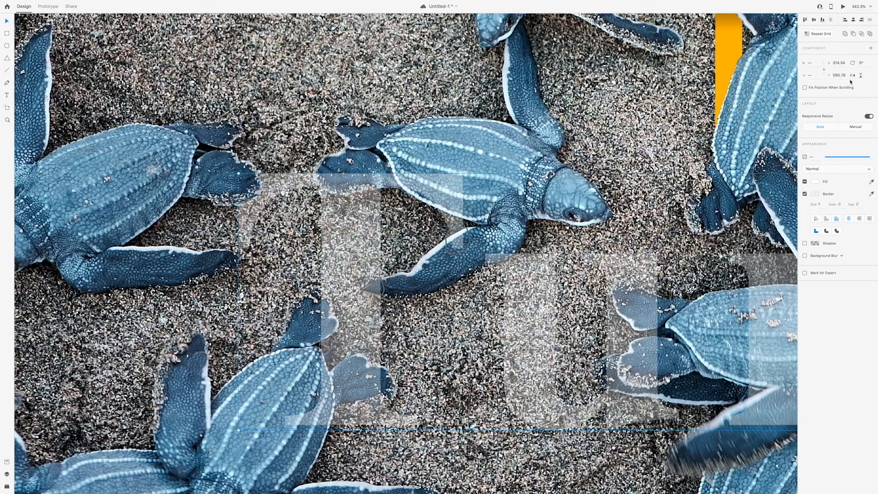
{"action": "scroll", "coordinate": [353, 231], "scroll_direction": "down", "scroll_amount": 3}
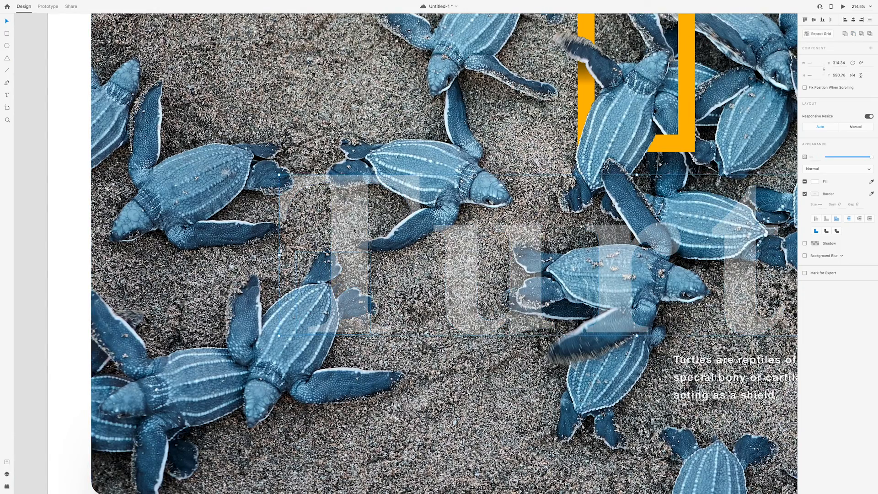
{"action": "scroll", "coordinate": [309, 196], "scroll_direction": "down", "scroll_amount": 4}
{"action": "left_click", "coordinate": [853, 34]}
Step: Restore the title's opacity to 100% and subtract the middle turtle's flipper-tip outline from the T's stem
{"action": "left_click_drag", "start_coordinate": [840, 157], "coordinate": [872, 157]}
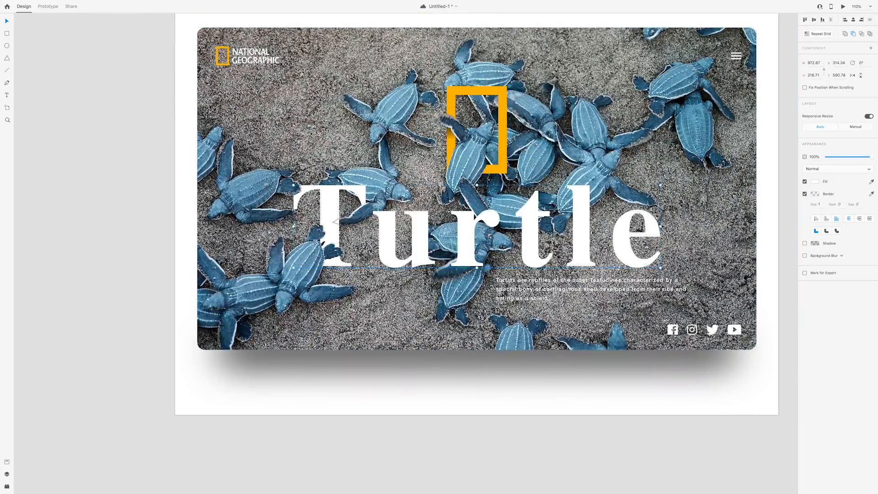
{"action": "scroll", "coordinate": [328, 200], "scroll_direction": "up", "scroll_amount": 5}
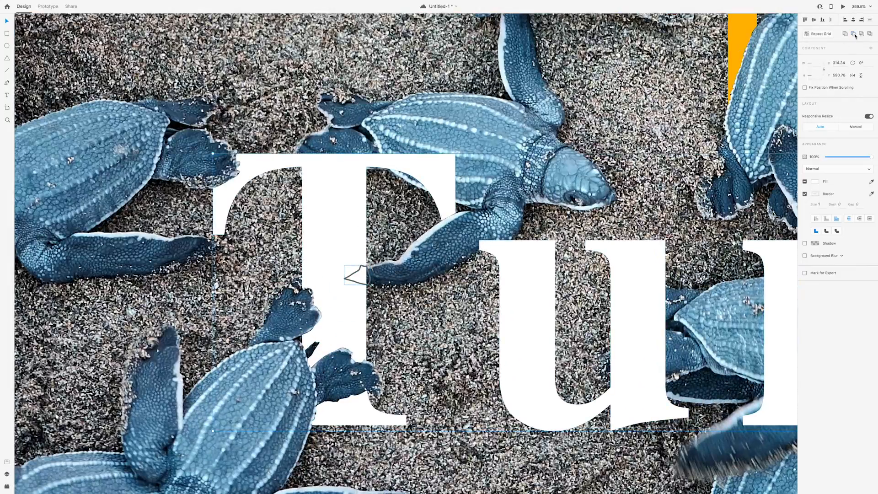
{"action": "left_click", "coordinate": [855, 35]}
{"action": "scroll", "coordinate": [256, 201], "scroll_direction": "down", "scroll_amount": 5}
{"action": "double_click", "coordinate": [288, 252]}
{"action": "scroll", "coordinate": [327, 310], "scroll_direction": "down", "scroll_amount": 2}
{"action": "left_click", "coordinate": [336, 429]}
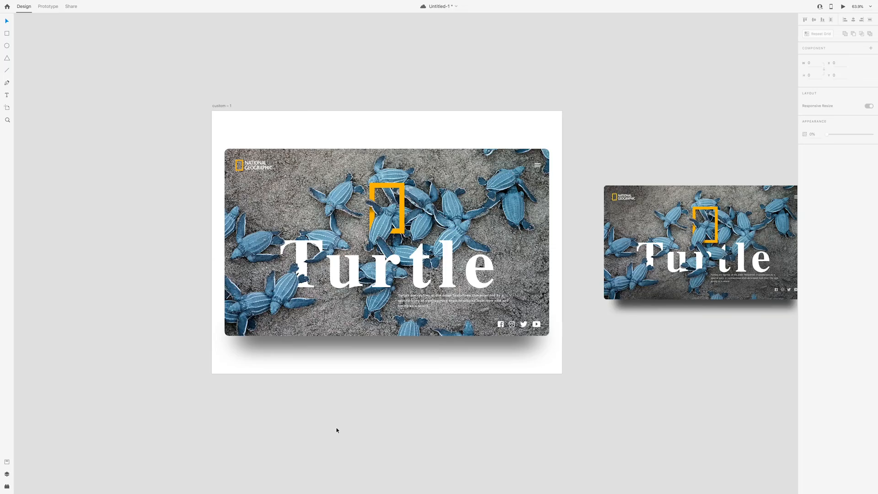
Step: Set the title's opacity to 38% and outline the middle turtle's front flipper where it overlaps the u's upper-left serif
{"action": "left_click", "coordinate": [330, 268]}
{"action": "scroll", "coordinate": [330, 268], "scroll_direction": "up", "scroll_amount": 5}
{"action": "left_click_drag", "start_coordinate": [869, 167], "coordinate": [839, 163]}
{"action": "left_click", "coordinate": [7, 83]}
{"action": "scroll", "coordinate": [252, 216], "scroll_direction": "up", "scroll_amount": 4}
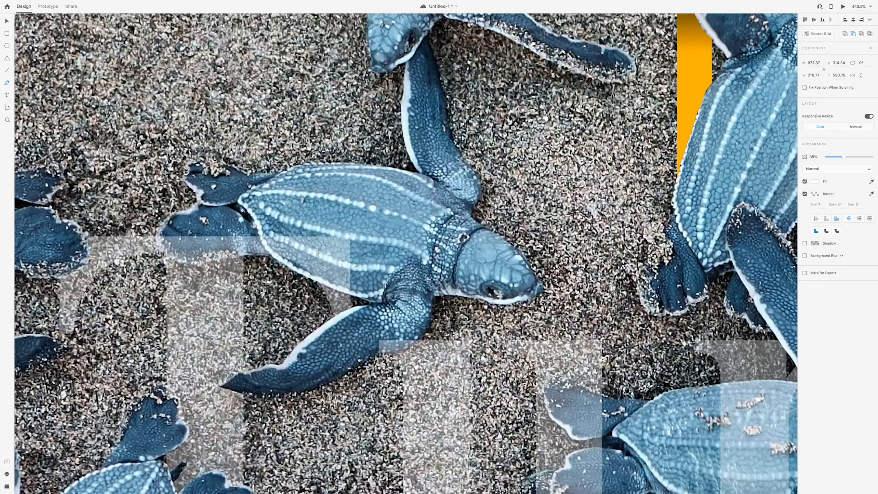
{"action": "left_click", "coordinate": [376, 354]}
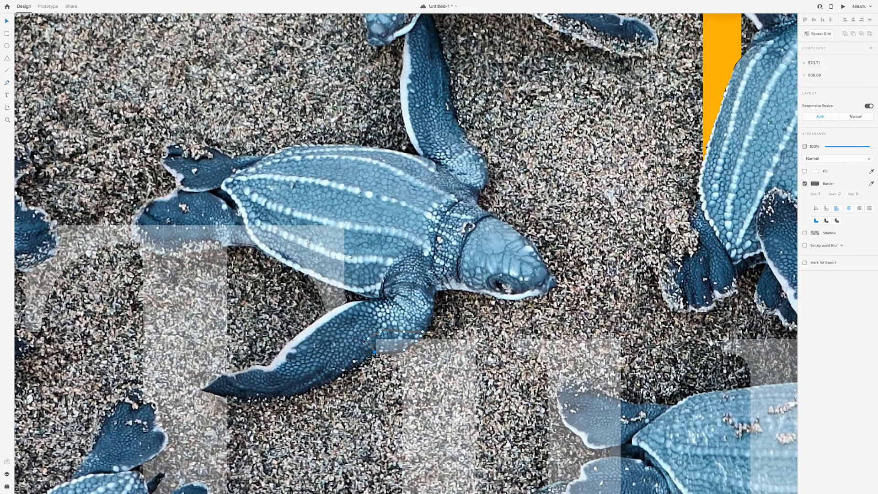
{"action": "scroll", "coordinate": [280, 283], "scroll_direction": "down", "scroll_amount": 10}
{"action": "scroll", "coordinate": [319, 326], "scroll_direction": "up", "scroll_amount": 3}
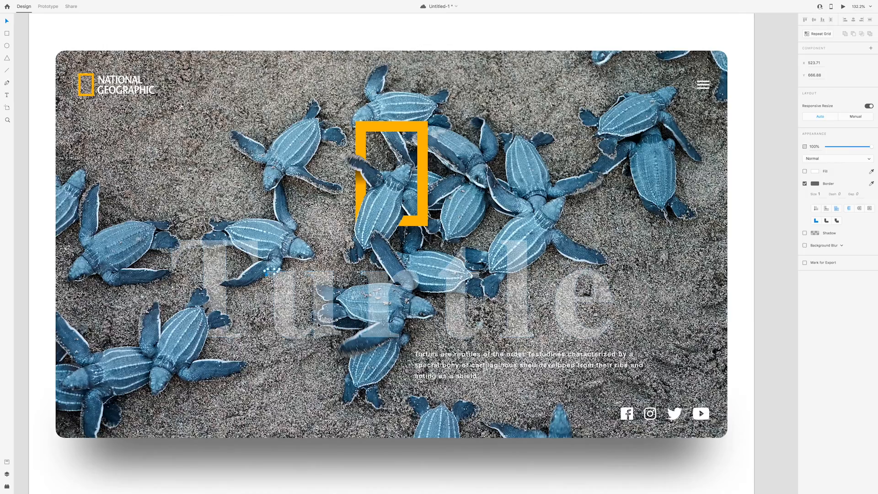
Step: Outline the middle turtle's rear flipper where it overlaps the u's right stem, using a 0.2 border
{"action": "scroll", "coordinate": [320, 324], "scroll_direction": "up", "scroll_amount": 4}
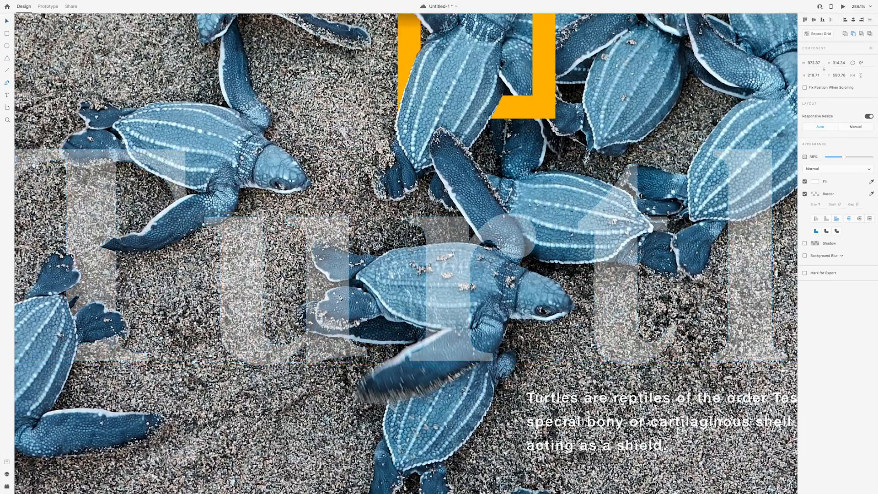
{"action": "scroll", "coordinate": [340, 298], "scroll_direction": "up", "scroll_amount": 3}
{"action": "type", "text": "0.2"}
{"action": "key", "text": "Return"}
{"action": "left_click_drag", "start_coordinate": [315, 291], "coordinate": [313, 297]}
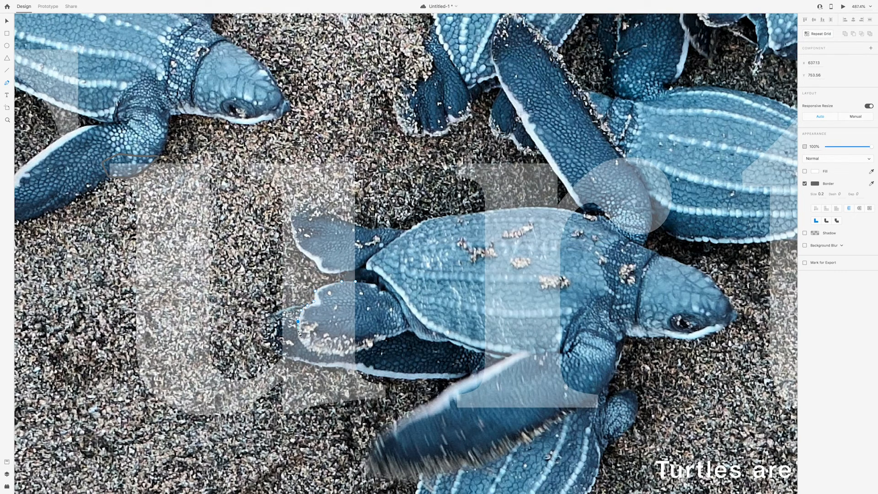
{"action": "left_click", "coordinate": [328, 355]}
{"action": "left_click", "coordinate": [333, 354]}
{"action": "left_click", "coordinate": [338, 355]}
{"action": "left_click", "coordinate": [341, 354]}
{"action": "left_click", "coordinate": [345, 354]}
{"action": "left_click", "coordinate": [348, 355]}
{"action": "left_click", "coordinate": [357, 352]}
{"action": "left_click_drag", "start_coordinate": [362, 314], "coordinate": [364, 312]}
{"action": "key", "text": "Escape"}
{"action": "key", "text": "ctrl+0"}
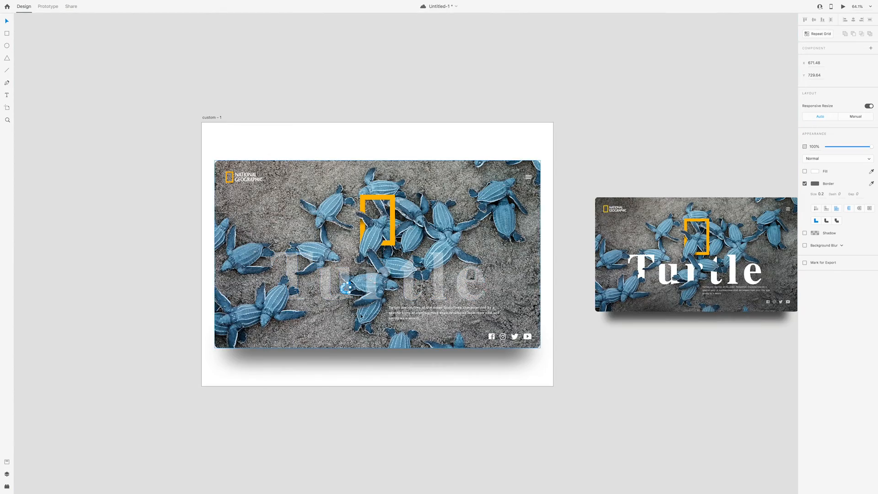
Step: Outline the middle turtle's raised front flipper where it crosses the rounded end of the r
{"action": "scroll", "coordinate": [369, 266], "scroll_direction": "up", "scroll_amount": 2}
{"action": "scroll", "coordinate": [378, 284], "scroll_direction": "up", "scroll_amount": 10}
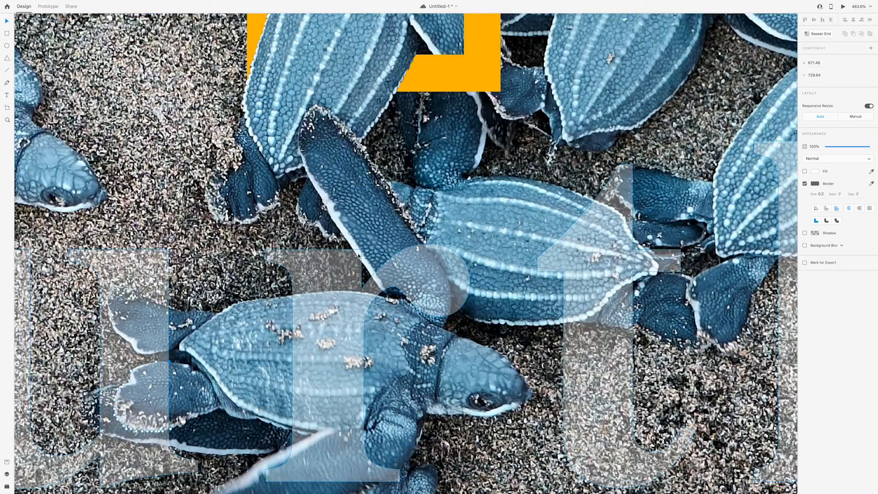
{"action": "key", "text": "p"}
{"action": "scroll", "coordinate": [353, 250], "scroll_direction": "up", "scroll_amount": 1}
{"action": "left_click", "coordinate": [351, 247]}
{"action": "left_click", "coordinate": [360, 261]}
{"action": "left_click", "coordinate": [364, 266]}
{"action": "left_click", "coordinate": [368, 269]}
{"action": "left_click", "coordinate": [370, 273]}
{"action": "left_click", "coordinate": [373, 278]}
{"action": "left_click", "coordinate": [376, 284]}
{"action": "left_click", "coordinate": [382, 293]}
{"action": "left_click", "coordinate": [385, 296]}
{"action": "left_click", "coordinate": [392, 301]}
{"action": "left_click_drag", "start_coordinate": [421, 320], "coordinate": [425, 322]}
{"action": "left_click", "coordinate": [460, 338]}
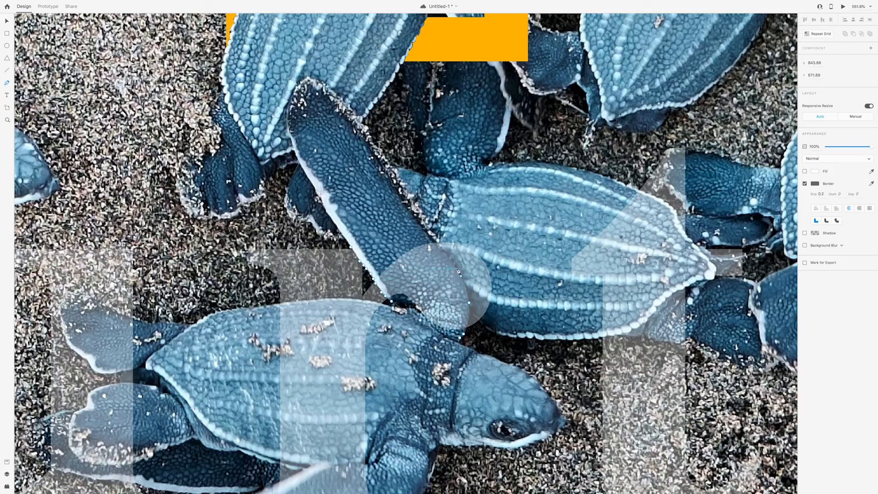
{"action": "left_click", "coordinate": [426, 236]}
{"action": "left_click", "coordinate": [352, 248]}
{"action": "scroll", "coordinate": [383, 277], "scroll_direction": "down", "scroll_amount": 10}
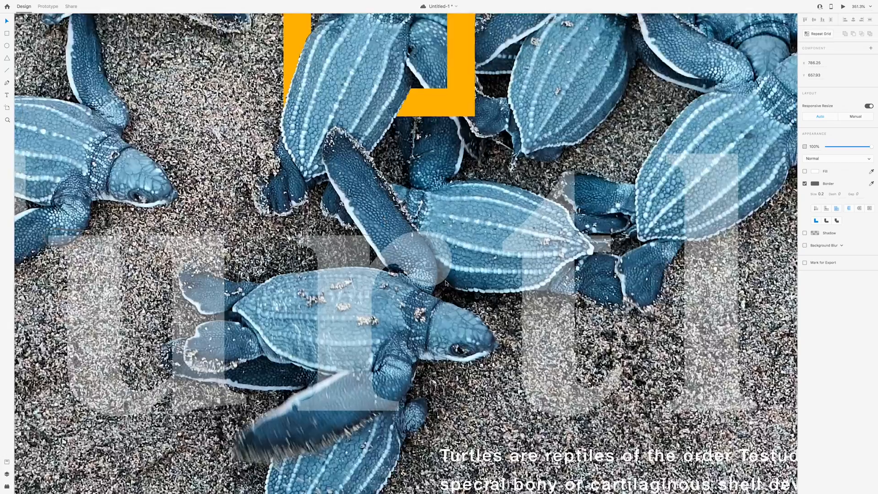
Step: Outline the middle turtle's lower front flipper where it covers the foot of the r
{"action": "scroll", "coordinate": [680, 288], "scroll_direction": "up", "scroll_amount": 3}
{"action": "scroll", "coordinate": [679, 287], "scroll_direction": "up", "scroll_amount": 5}
{"action": "scroll", "coordinate": [728, 288], "scroll_direction": "down", "scroll_amount": 5}
{"action": "scroll", "coordinate": [302, 305], "scroll_direction": "up", "scroll_amount": 10}
{"action": "key", "text": "p"}
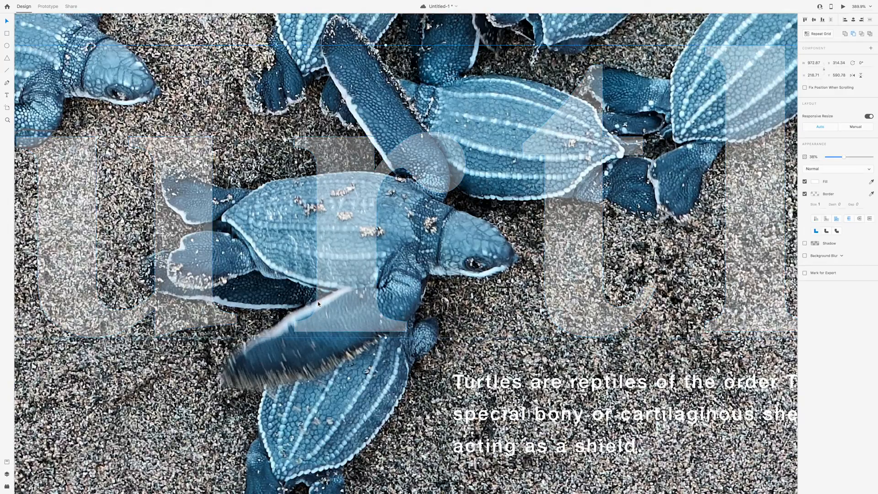
{"action": "scroll", "coordinate": [317, 302], "scroll_direction": "up", "scroll_amount": 3}
{"action": "left_click_drag", "start_coordinate": [321, 296], "coordinate": [327, 294]}
{"action": "left_click", "coordinate": [333, 291]}
{"action": "left_click", "coordinate": [343, 285]}
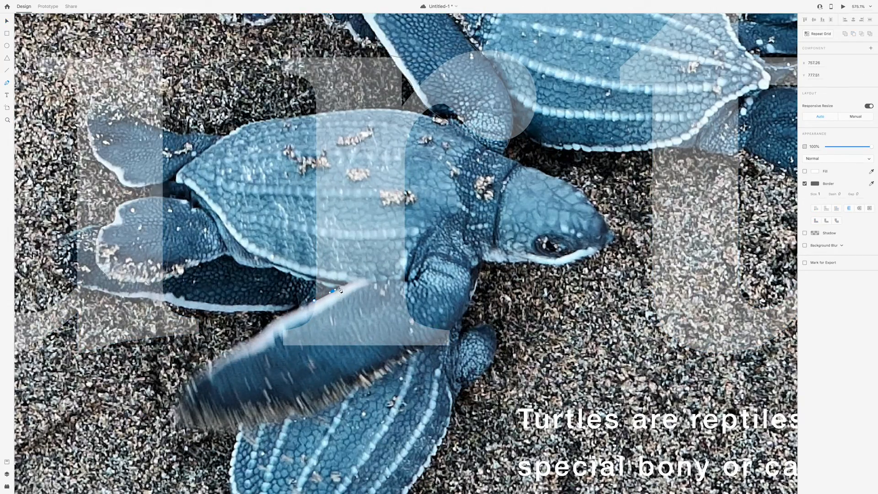
{"action": "left_click", "coordinate": [362, 280]}
{"action": "left_click", "coordinate": [370, 280]}
{"action": "left_click", "coordinate": [380, 280]}
{"action": "left_click", "coordinate": [393, 280]}
{"action": "left_click", "coordinate": [401, 280]}
{"action": "left_click", "coordinate": [407, 280]}
{"action": "left_click", "coordinate": [439, 298]}
{"action": "left_click", "coordinate": [467, 320]}
{"action": "left_click", "coordinate": [466, 334]}
{"action": "left_click", "coordinate": [315, 301]}
{"action": "scroll", "coordinate": [302, 317], "scroll_direction": "down", "scroll_amount": 10}
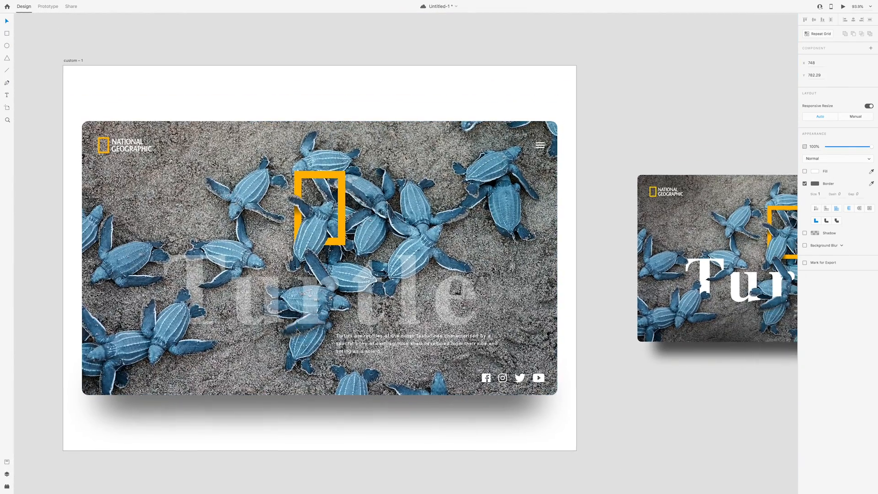
{"action": "key", "text": "Escape"}
Step: Restore the title's opacity to 100% and subtract the rear-flipper outline from the u's right stem
{"action": "double_click", "coordinate": [414, 290]}
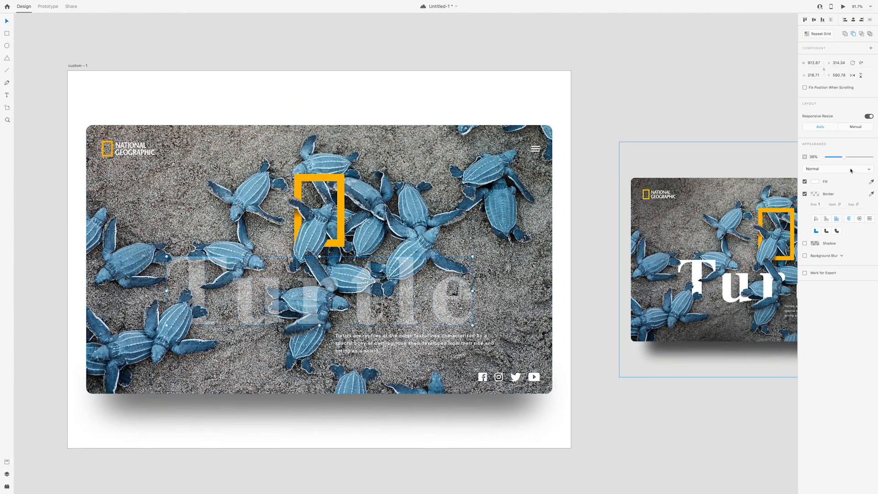
{"action": "left_click_drag", "start_coordinate": [842, 156], "coordinate": [872, 157]}
{"action": "key", "text": "Escape"}
{"action": "scroll", "coordinate": [251, 314], "scroll_direction": "up", "scroll_amount": 4}
{"action": "scroll", "coordinate": [306, 285], "scroll_direction": "up", "scroll_amount": 3}
{"action": "double_click", "coordinate": [289, 292]}
{"action": "left_click", "coordinate": [284, 273], "text": "shift"}
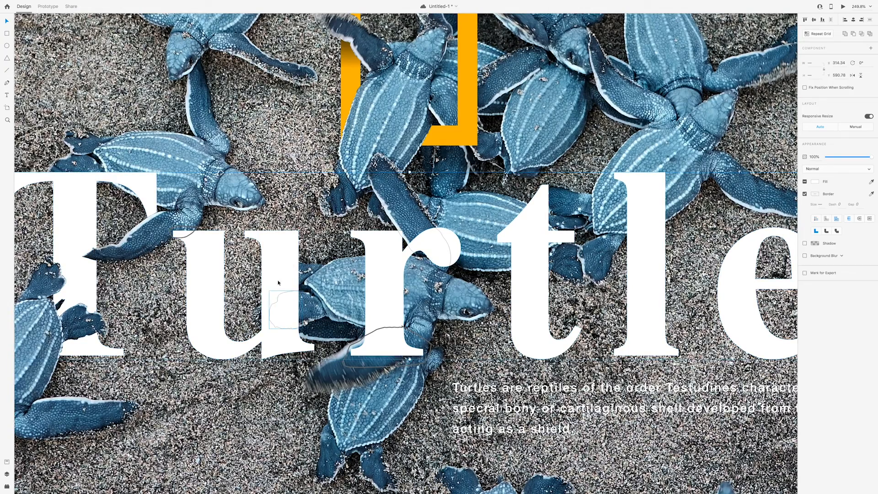
{"action": "left_click", "coordinate": [853, 35]}
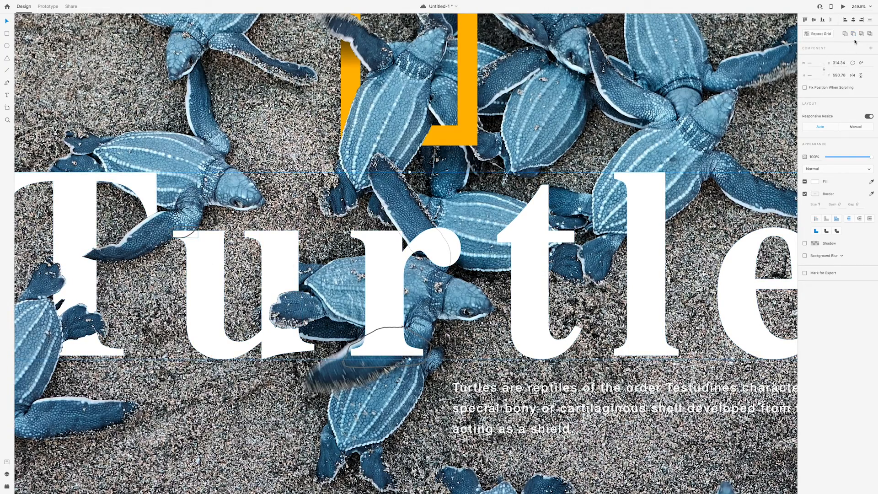
Step: Try to merge the lower front-flipper outline with the title lettering, and undo it
{"action": "double_click", "coordinate": [402, 321]}
{"action": "left_click", "coordinate": [403, 320], "text": "shift"}
{"action": "left_click", "coordinate": [846, 35]}
{"action": "scroll", "coordinate": [456, 199], "scroll_direction": "down", "scroll_amount": 10}
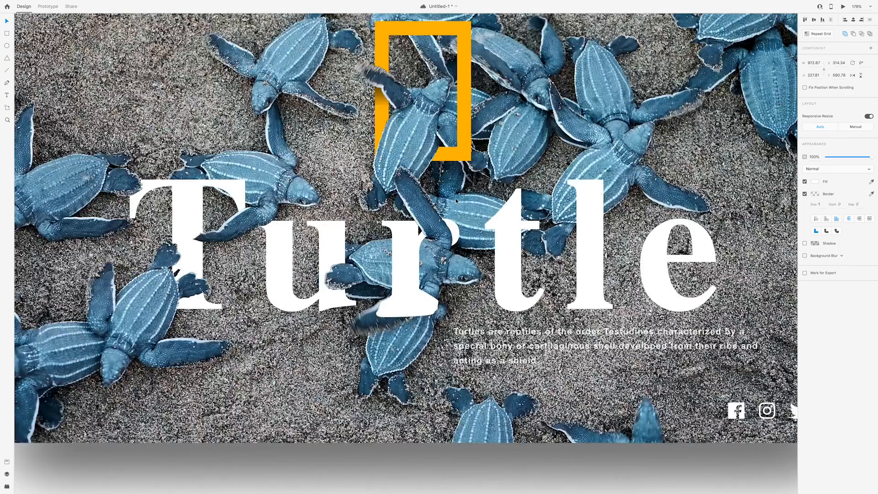
{"action": "key", "text": "super+z"}
Step: Subtract the lower front-flipper outline from the foot of the r
{"action": "scroll", "coordinate": [392, 252], "scroll_direction": "up", "scroll_amount": 8}
{"action": "left_click", "coordinate": [407, 269]}
{"action": "left_click", "coordinate": [404, 274], "text": "shift"}
{"action": "left_click", "coordinate": [853, 34]}
{"action": "scroll", "coordinate": [266, 255], "scroll_direction": "down", "scroll_amount": 6}
{"action": "scroll", "coordinate": [267, 256], "scroll_direction": "down", "scroll_amount": 5}
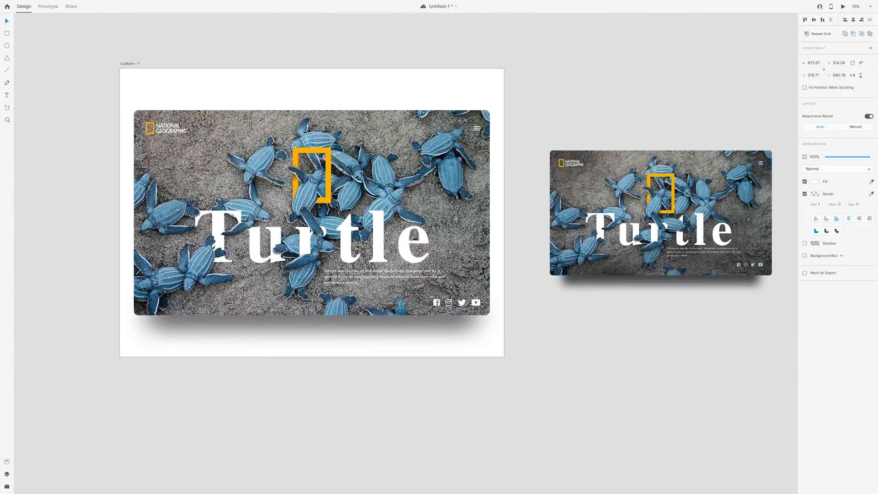
{"action": "scroll", "coordinate": [296, 241], "scroll_direction": "up", "scroll_amount": 15}
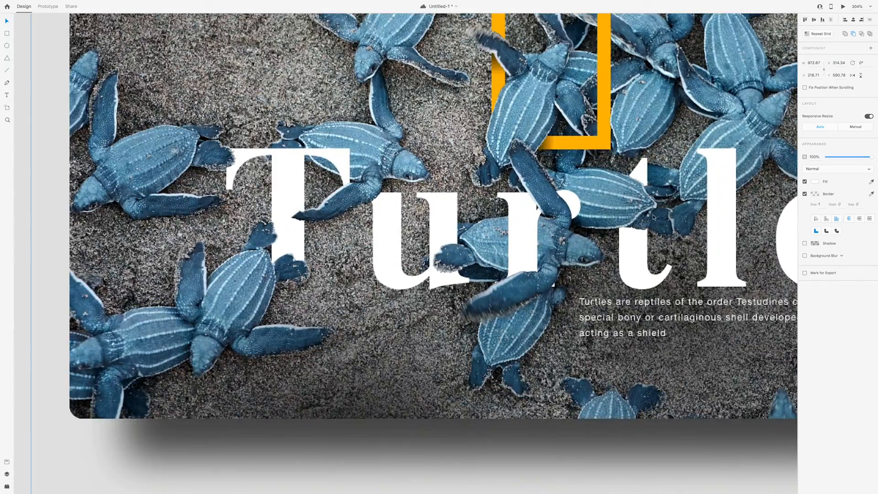
{"action": "scroll", "coordinate": [643, 212], "scroll_direction": "down", "scroll_amount": 13}
Step: Set the title's opacity to 30% and start a 0.2-border outline along the turtle's lower shell edge at the t's stem
{"action": "scroll", "coordinate": [155, 252], "scroll_direction": "up", "scroll_amount": 8}
{"action": "left_click_drag", "start_coordinate": [233, 225], "coordinate": [245, 261]}
{"action": "scroll", "coordinate": [220, 210], "scroll_direction": "up", "scroll_amount": 2}
{"action": "left_click_drag", "start_coordinate": [871, 157], "coordinate": [834, 161]}
{"action": "scroll", "coordinate": [221, 225], "scroll_direction": "up", "scroll_amount": 4}
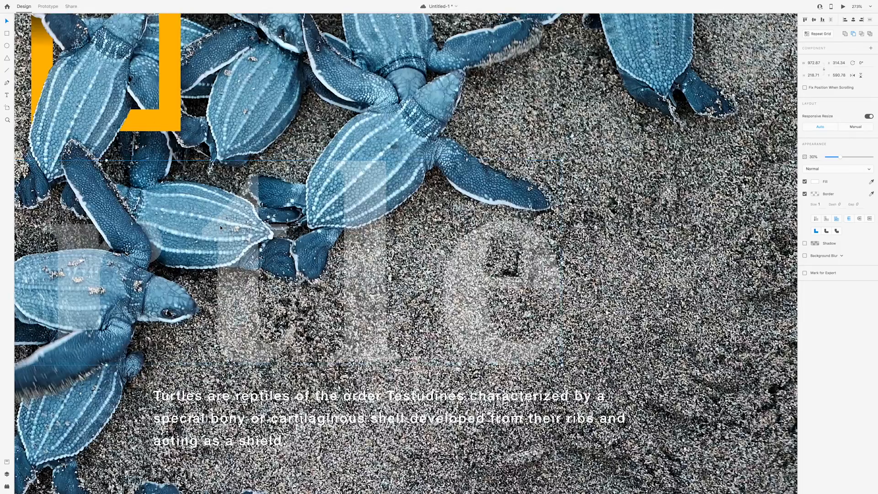
{"action": "key", "text": "p"}
{"action": "scroll", "coordinate": [223, 284], "scroll_direction": "up", "scroll_amount": 4}
{"action": "left_click", "coordinate": [225, 278]}
{"action": "type", "text": "0.2"}
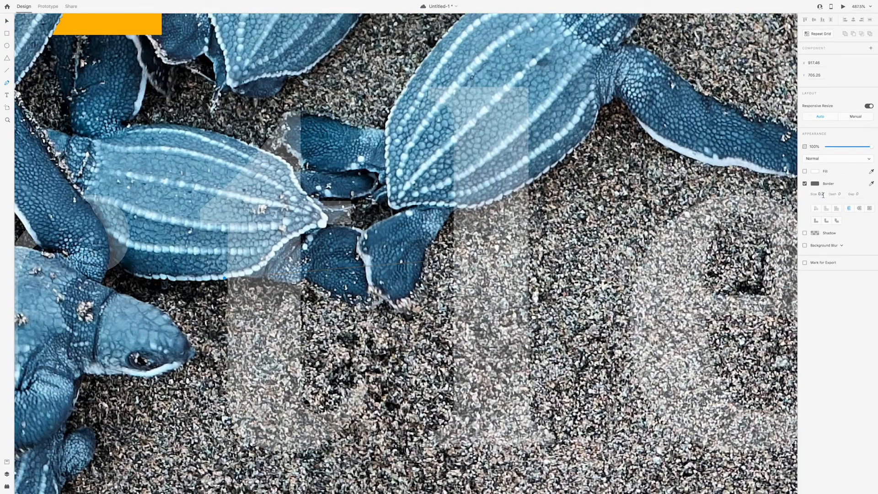
{"action": "scroll", "coordinate": [219, 277], "scroll_direction": "up", "scroll_amount": 2}
{"action": "left_click_drag", "start_coordinate": [227, 285], "coordinate": [247, 283]}
{"action": "key", "text": "ctrl+z"}
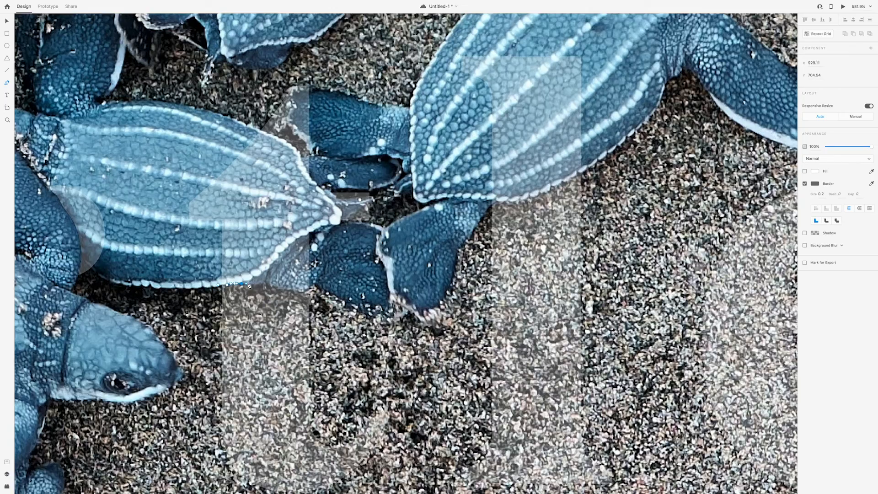
Step: Continue the outline around the turtle's rear flipper and the tip of its shell across the t's stem and crossbar
{"action": "scroll", "coordinate": [258, 287], "scroll_direction": "down", "scroll_amount": 2}
{"action": "scroll", "coordinate": [306, 255], "scroll_direction": "down", "scroll_amount": 10}
{"action": "scroll", "coordinate": [334, 282], "scroll_direction": "up", "scroll_amount": 5}
{"action": "scroll", "coordinate": [339, 268], "scroll_direction": "up", "scroll_amount": 2}
{"action": "left_click", "coordinate": [320, 267]}
{"action": "left_click", "coordinate": [326, 266]}
{"action": "left_click", "coordinate": [332, 267]}
{"action": "left_click", "coordinate": [337, 268]}
{"action": "left_click", "coordinate": [344, 269]}
{"action": "left_click", "coordinate": [357, 267]}
{"action": "left_click", "coordinate": [361, 262]}
{"action": "left_click", "coordinate": [368, 248]}
{"action": "left_click", "coordinate": [381, 226]}
{"action": "left_click", "coordinate": [358, 211]}
{"action": "left_click", "coordinate": [352, 201]}
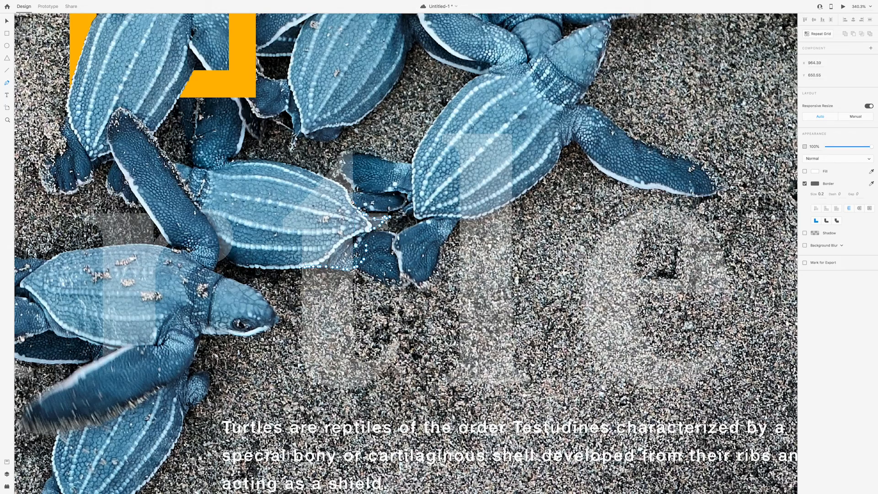
Step: Undo the last outline points, trace the shell's upper edge through the top of the t, and close the outline
{"action": "key", "text": "super+z"}
{"action": "key", "text": "super+z"}
{"action": "scroll", "coordinate": [340, 184], "scroll_direction": "up", "scroll_amount": 4}
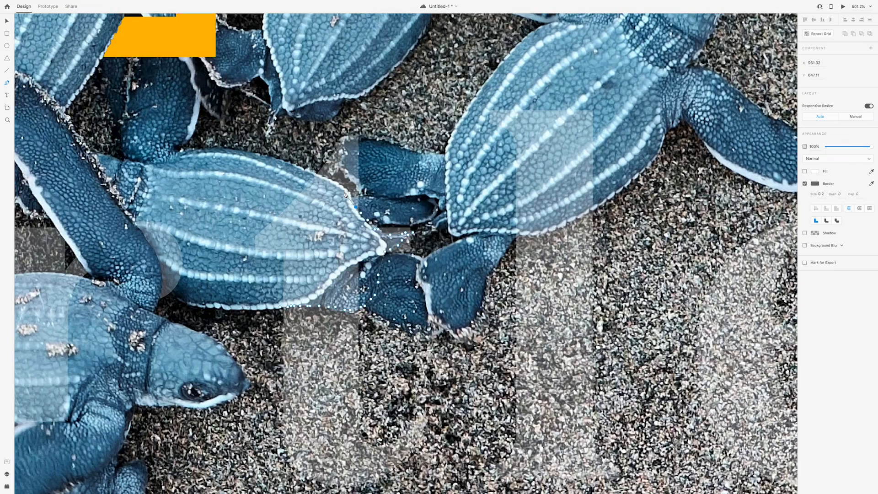
{"action": "scroll", "coordinate": [365, 213], "scroll_direction": "up", "scroll_amount": 4}
{"action": "left_click", "coordinate": [350, 202]}
{"action": "left_click", "coordinate": [337, 174]}
{"action": "left_click", "coordinate": [331, 170]}
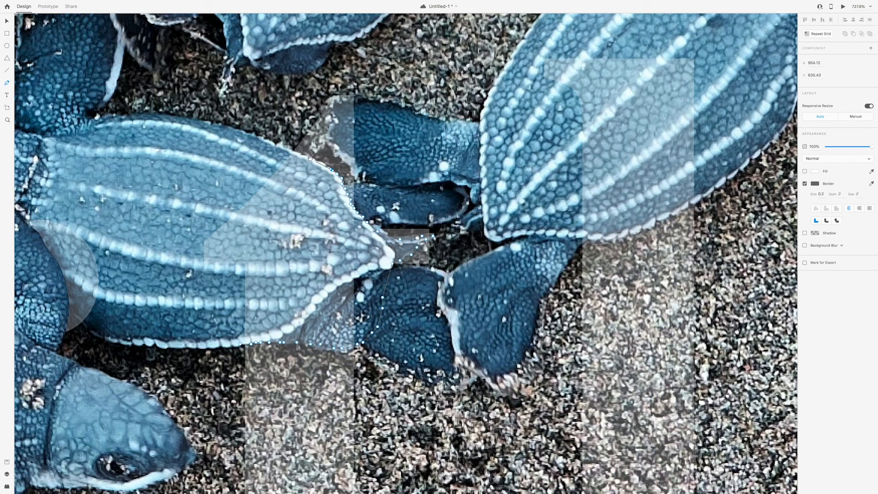
{"action": "left_click_drag", "start_coordinate": [310, 158], "coordinate": [364, 248]}
{"action": "left_click", "coordinate": [380, 255]}
{"action": "left_click", "coordinate": [374, 252]}
{"action": "left_click", "coordinate": [364, 247]}
{"action": "left_click", "coordinate": [349, 241]}
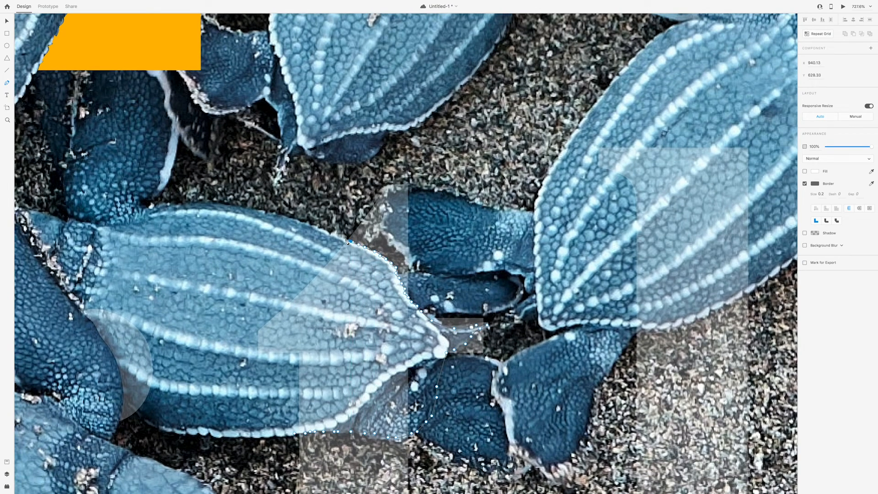
{"action": "left_click", "coordinate": [212, 320]}
{"action": "left_click", "coordinate": [270, 406]}
{"action": "left_click", "coordinate": [295, 433]}
Step: Subtract the shell outline from the t and restore the title's opacity to 100%
{"action": "scroll", "coordinate": [439, 249], "scroll_direction": "down", "scroll_amount": 5}
{"action": "key", "text": "v"}
{"action": "left_click", "coordinate": [439, 256], "text": "shift"}
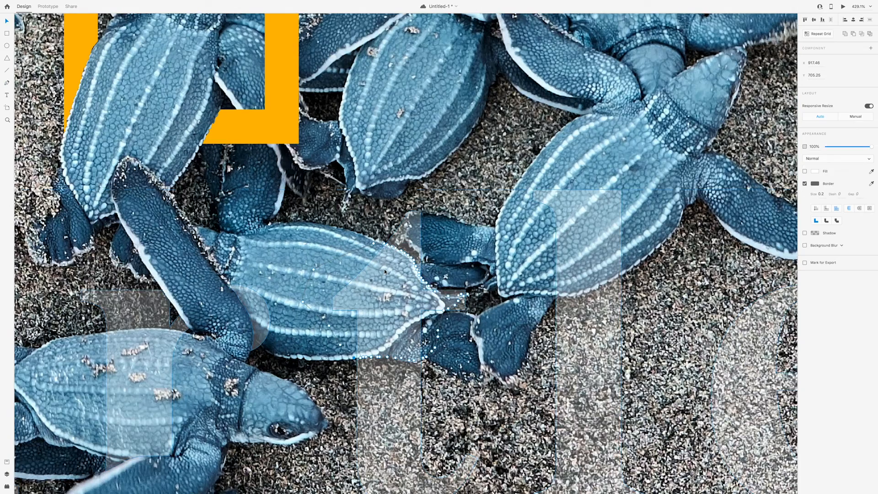
{"action": "left_click", "coordinate": [854, 35]}
{"action": "key", "text": "super+0"}
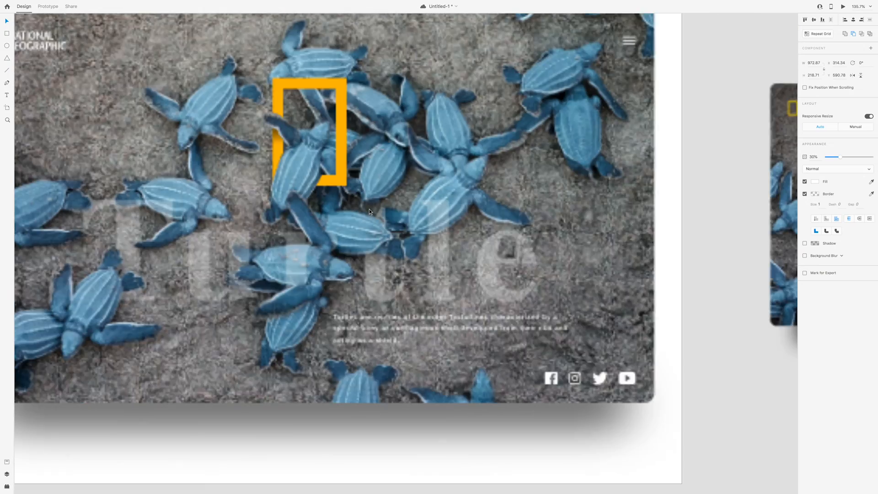
{"action": "left_click", "coordinate": [871, 157]}
Step: Examine the turtle overlaps on the title and compare the card with the reference design
{"action": "scroll", "coordinate": [404, 221], "scroll_direction": "up", "scroll_amount": 6}
{"action": "double_click", "coordinate": [382, 270]}
{"action": "key", "text": "r"}
{"action": "left_click_drag", "start_coordinate": [333, 260], "coordinate": [408, 293]}
{"action": "scroll", "coordinate": [325, 251], "scroll_direction": "down", "scroll_amount": 3}
{"action": "key", "text": "super+0"}
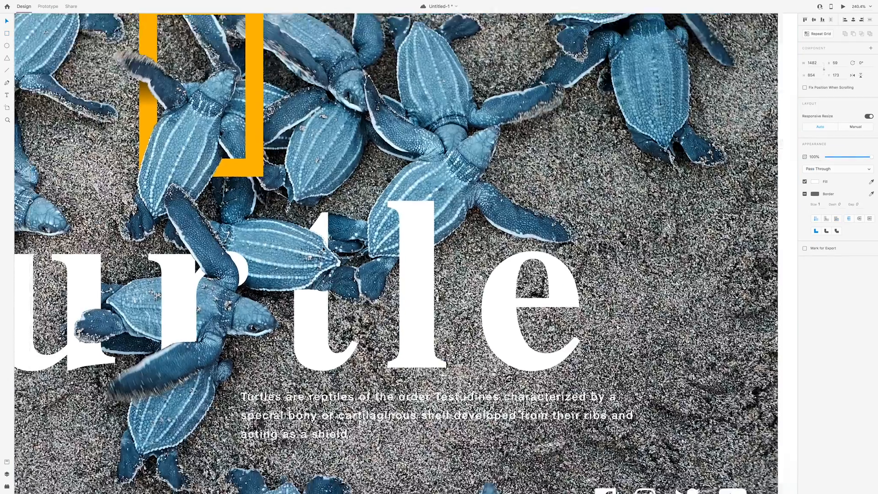
{"action": "left_click", "coordinate": [662, 278]}
{"action": "key", "text": "super+3"}
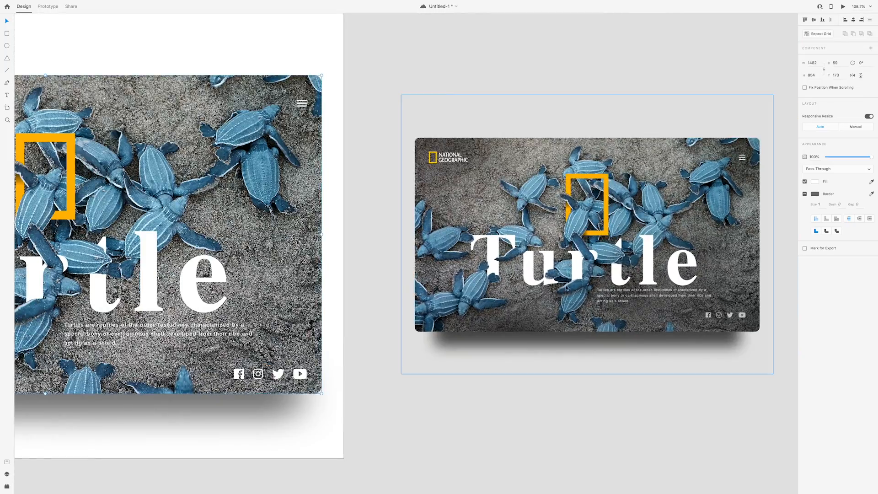
{"action": "scroll", "coordinate": [589, 306], "scroll_direction": "down", "scroll_amount": 4}
{"action": "left_click", "coordinate": [580, 402]}
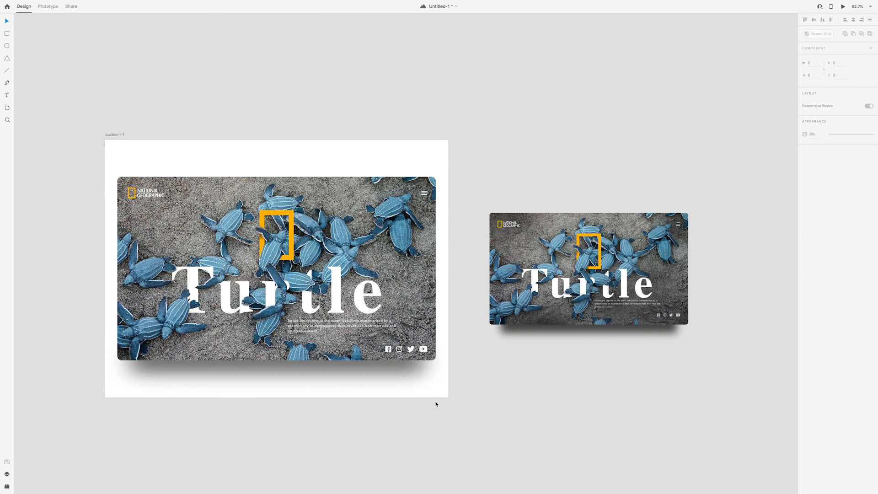
{"action": "scroll", "coordinate": [276, 330], "scroll_direction": "up", "scroll_amount": 3}
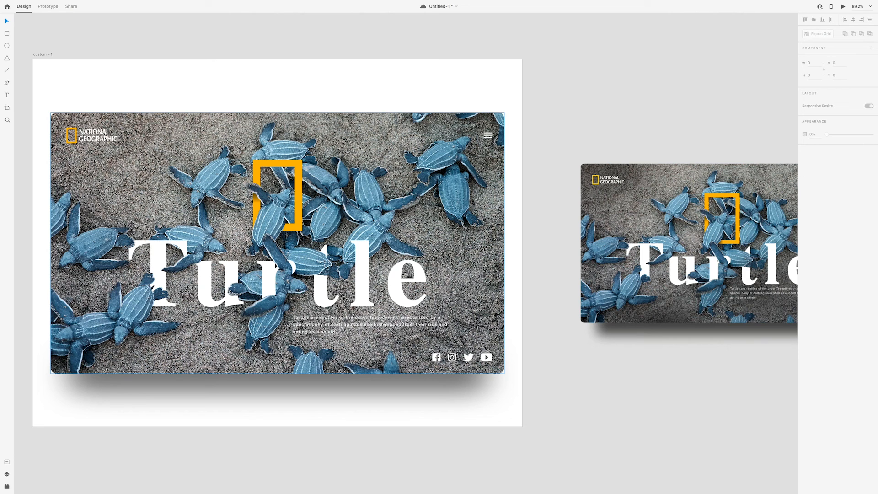
{"action": "scroll", "coordinate": [529, 356], "scroll_direction": "down", "scroll_amount": 5}
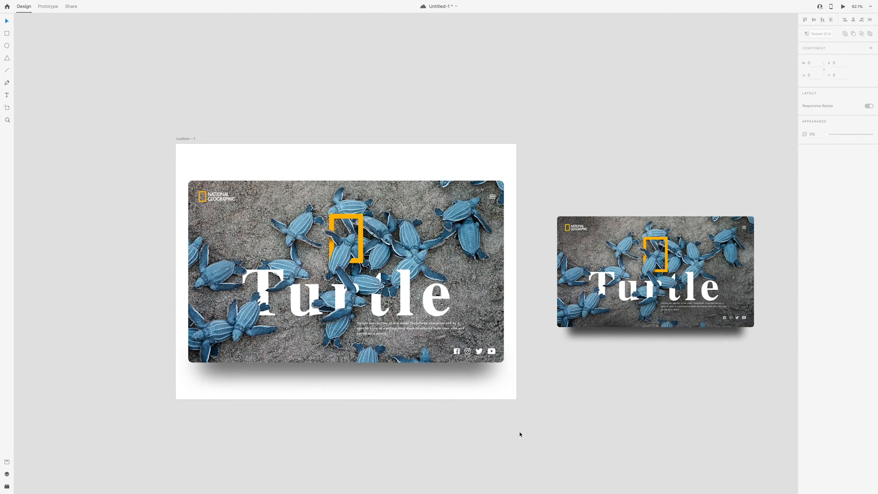
Step: Select the turtle photo inside the masked card and open it for editing in Photoshop
{"action": "left_click", "coordinate": [460, 272]}
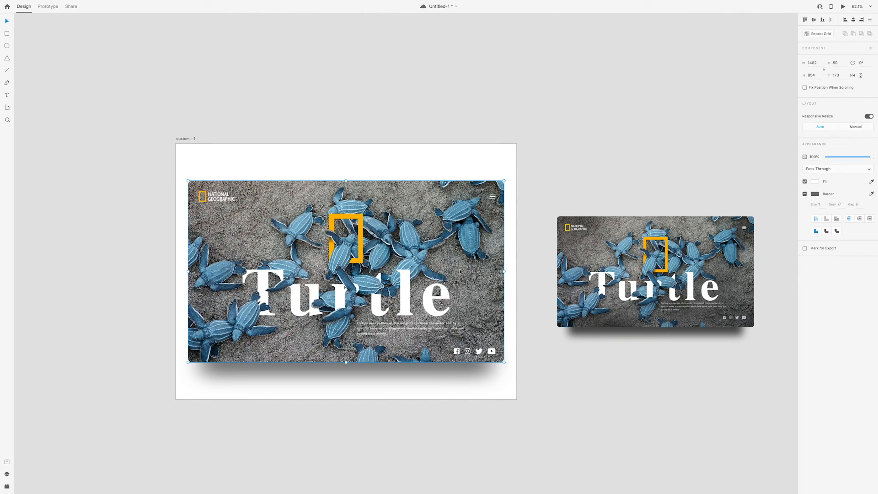
{"action": "double_click", "coordinate": [460, 272]}
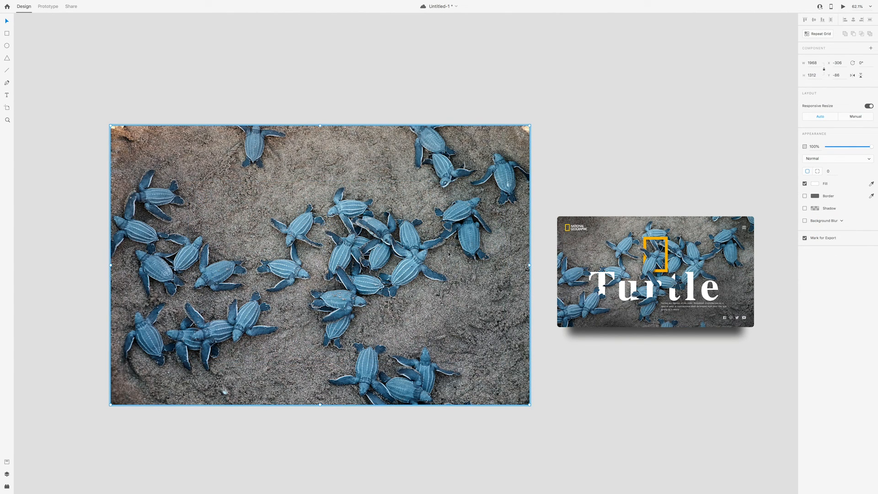
{"action": "right_click", "coordinate": [448, 254]}
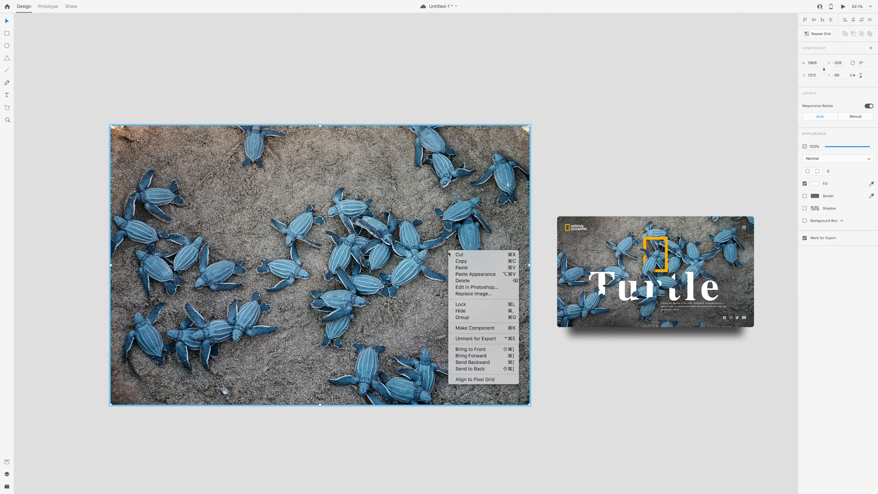
{"action": "left_click", "coordinate": [467, 288]}
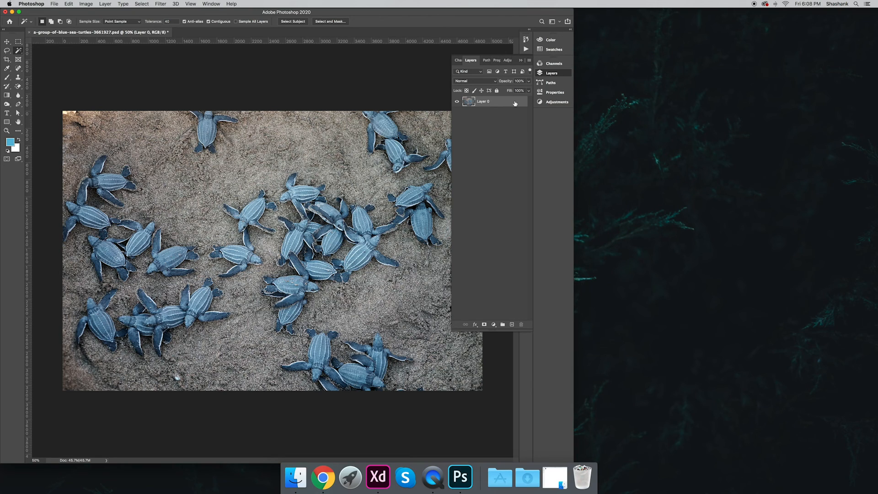
Step: Add a new layer beneath the turtle photo's layer and fill it with black
{"action": "key", "text": "super+shift+n"}
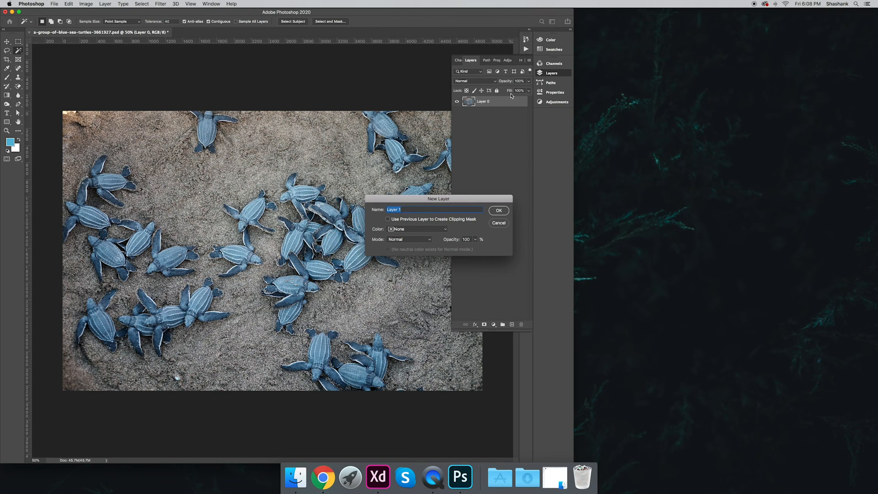
{"action": "left_click", "coordinate": [502, 211]}
{"action": "left_click_drag", "start_coordinate": [507, 102], "coordinate": [497, 137]}
{"action": "left_click", "coordinate": [479, 113]}
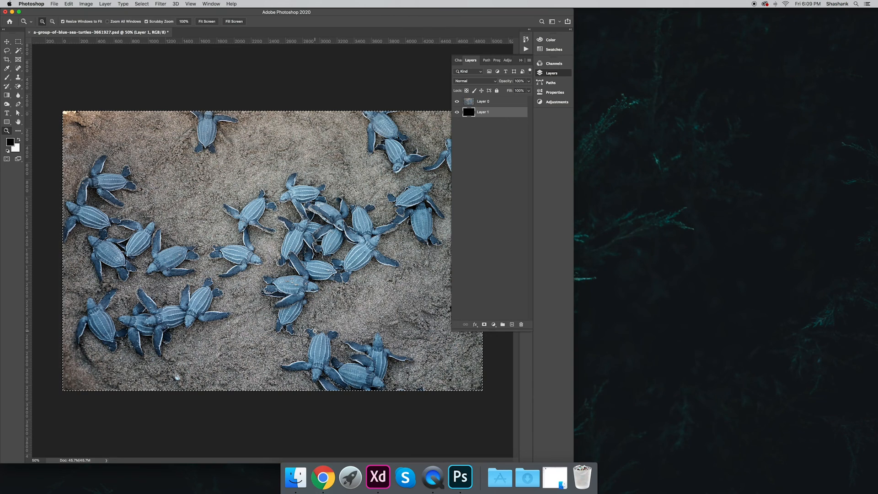
Step: Clear the selection around the canvas of the turtle photo document
{"action": "key", "text": "super+d"}
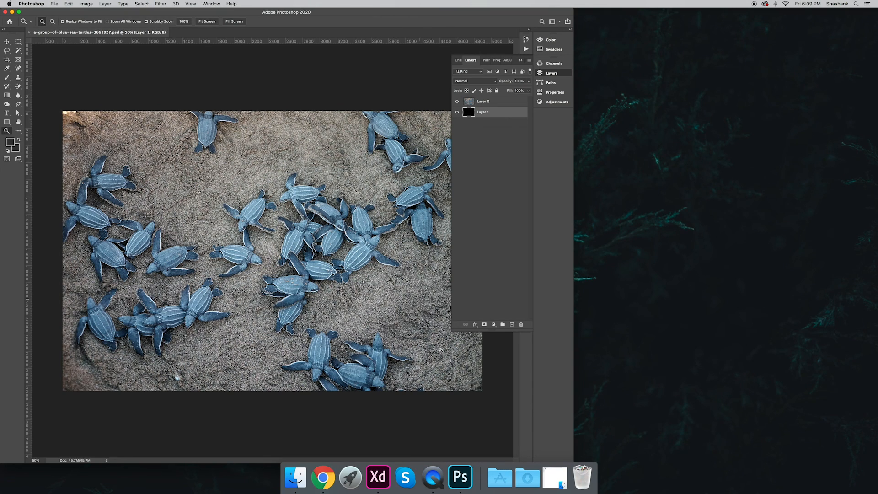
{"action": "left_click", "coordinate": [521, 61]}
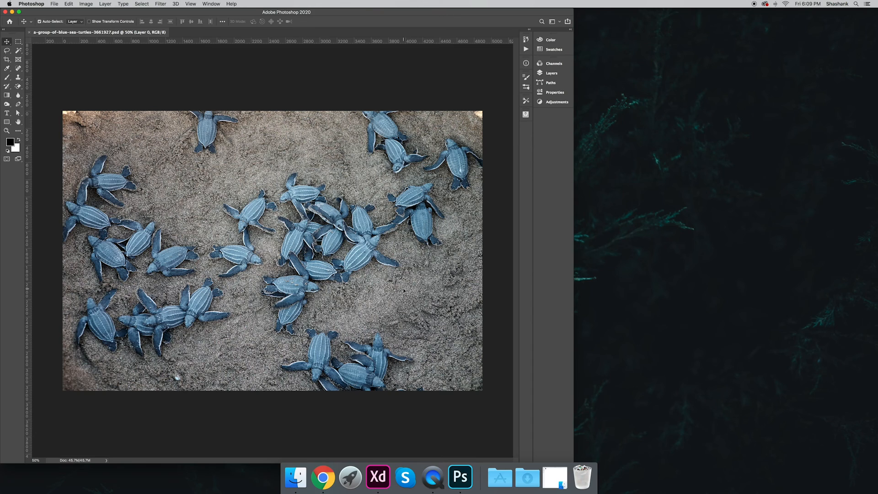
{"action": "left_click", "coordinate": [539, 74]}
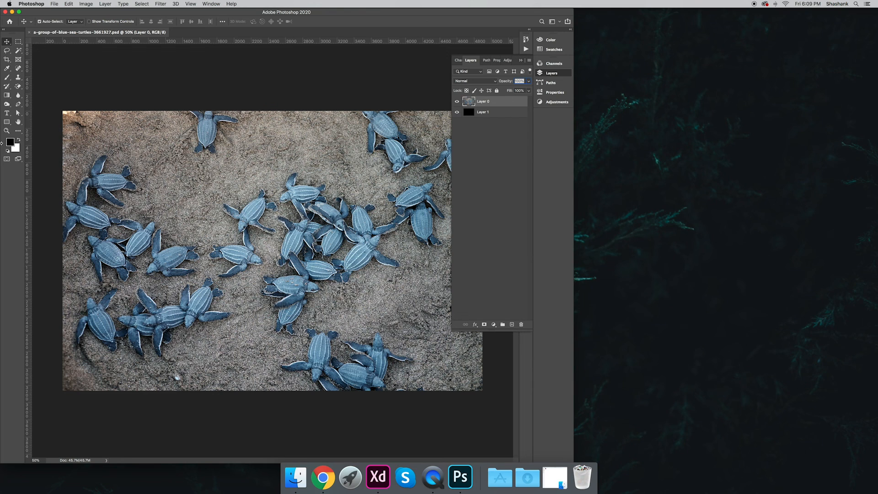
Step: Select the turtle photo's layer and set the Eraser to 44% opacity and 37% flow
{"action": "left_click", "coordinate": [18, 95]}
{"action": "left_click", "coordinate": [18, 86]}
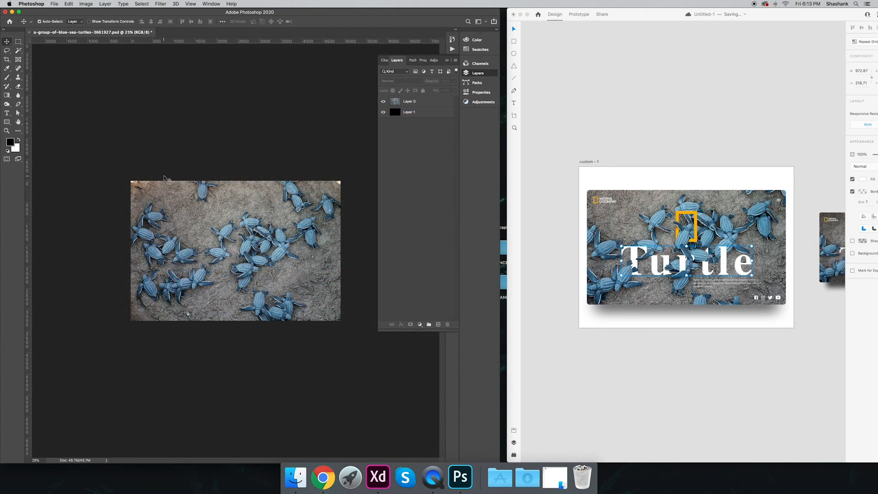
{"action": "left_click", "coordinate": [19, 88]}
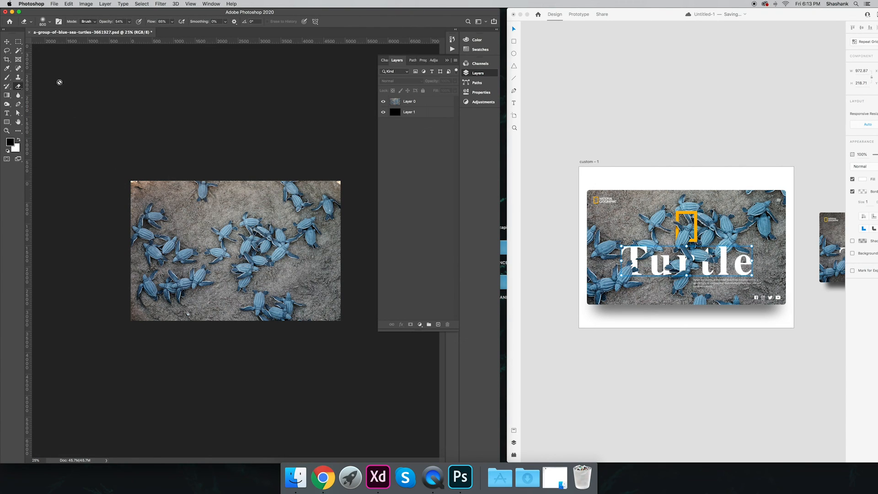
{"action": "left_click", "coordinate": [407, 106]}
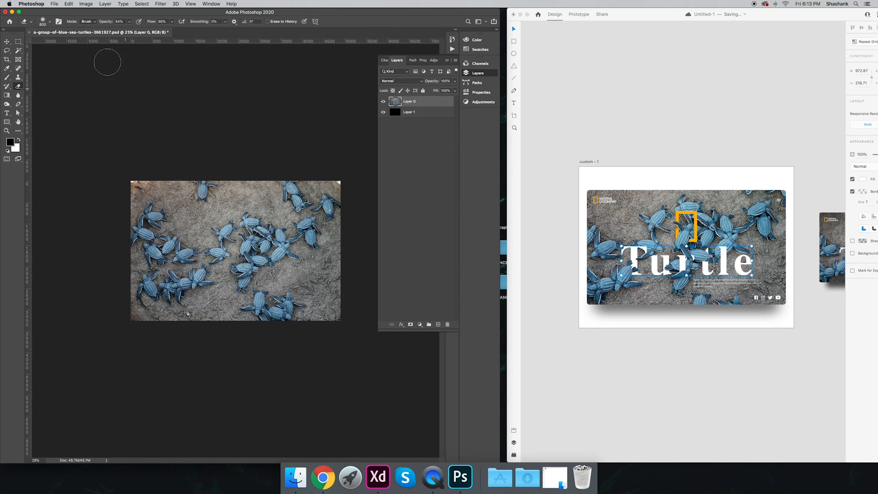
{"action": "mouse_move", "coordinate": [111, 23]}
{"action": "left_mouse_down"}
{"action": "mouse_move", "coordinate": [149, 23]}
{"action": "mouse_move", "coordinate": [107, 23]}
{"action": "left_mouse_up"}
Step: Softly erase the sand behind the National Geographic logo to reveal the black layer, and save the photo
{"action": "mouse_move", "coordinate": [172, 202]}
{"action": "left_mouse_down"}
{"action": "mouse_move", "coordinate": [183, 191]}
{"action": "mouse_move", "coordinate": [173, 214]}
{"action": "mouse_move", "coordinate": [162, 190]}
{"action": "left_mouse_up"}
{"action": "key", "text": "super+s"}
{"action": "scroll", "coordinate": [608, 202], "scroll_direction": "up", "scroll_amount": 5}
{"action": "scroll", "coordinate": [584, 181], "scroll_direction": "down", "scroll_amount": 2}
{"action": "left_click_drag", "start_coordinate": [172, 207], "coordinate": [220, 212]}
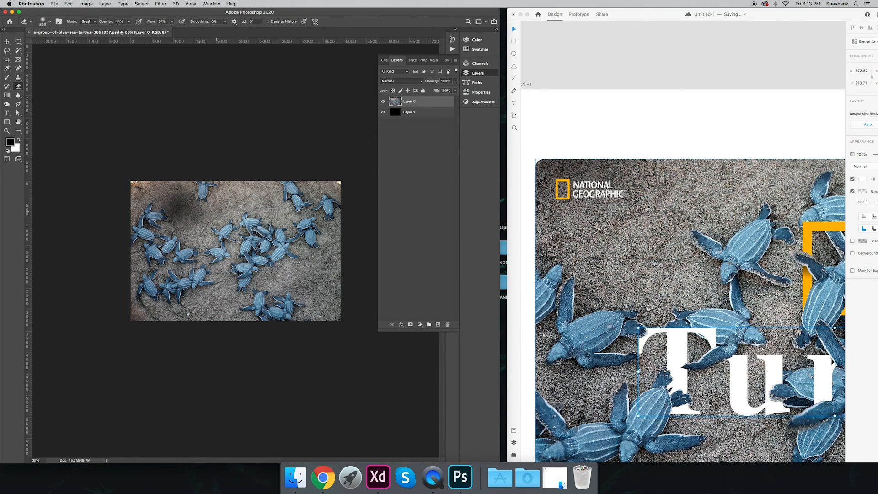
{"action": "key", "text": "super+s"}
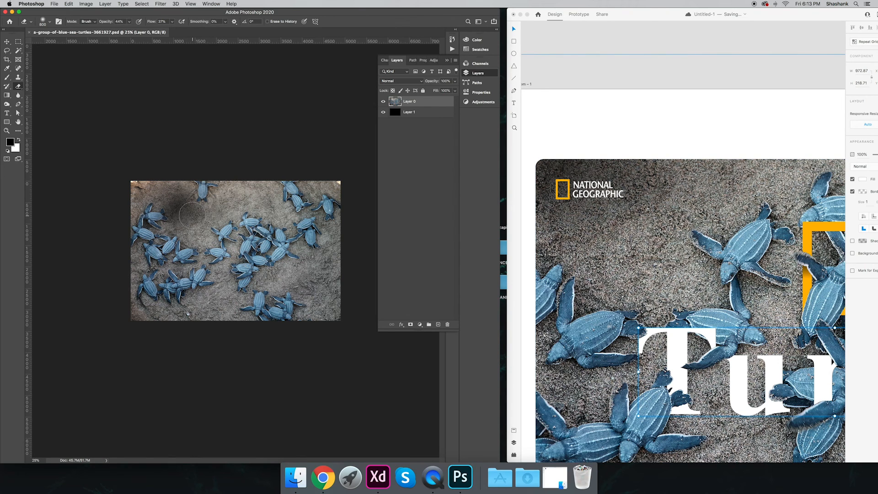
Step: Reduce the eraser to 250 px and lightly erase the photo behind the card's menu icon
{"action": "scroll", "coordinate": [574, 216], "scroll_direction": "down", "scroll_amount": 5}
{"action": "scroll", "coordinate": [577, 217], "scroll_direction": "up", "scroll_amount": 2}
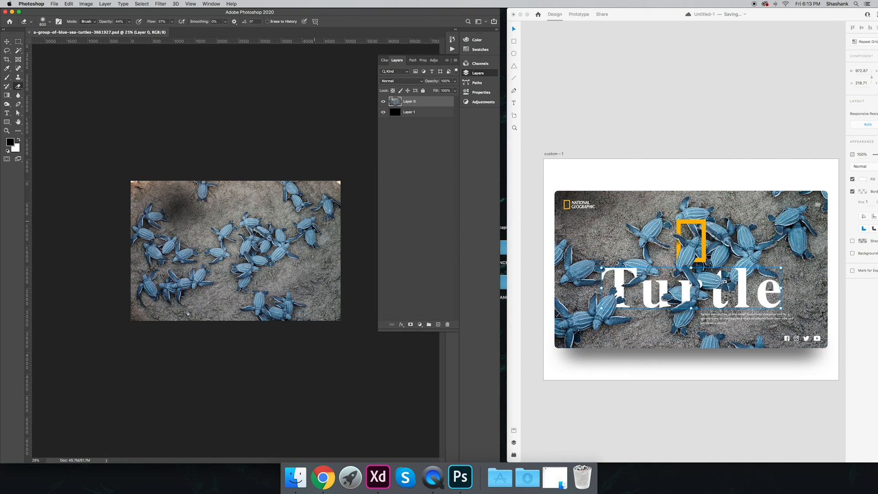
{"action": "key", "text": "bracketleft"}
{"action": "key", "text": "bracketleft"}
{"action": "key", "text": "bracketleft"}
{"action": "key", "text": "bracketleft"}
{"action": "key", "text": "bracketleft"}
{"action": "key", "text": "bracketleft"}
{"action": "left_click", "coordinate": [320, 216]}
{"action": "key", "text": "super+z"}
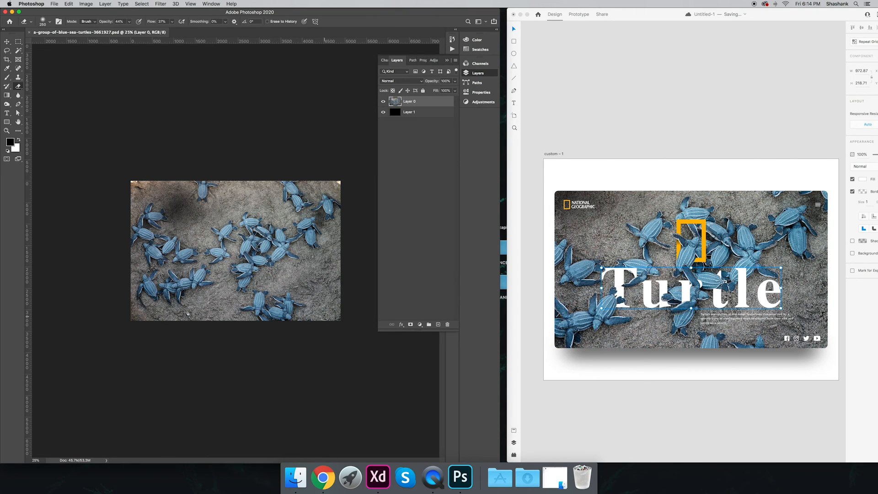
Step: Enlarge the eraser, softly erase the sand behind the card's social media icons, and save the photo
{"action": "key", "text": "bracketright"}
{"action": "key", "text": "bracketright"}
{"action": "key", "text": "bracketright"}
{"action": "key", "text": "bracketright"}
{"action": "key", "text": "bracketleft"}
{"action": "mouse_move", "coordinate": [306, 293]}
{"action": "left_mouse_down"}
{"action": "mouse_move", "coordinate": [331, 296]}
{"action": "mouse_move", "coordinate": [304, 300]}
{"action": "mouse_move", "coordinate": [330, 298]}
{"action": "mouse_move", "coordinate": [330, 277]}
{"action": "mouse_move", "coordinate": [299, 294]}
{"action": "mouse_move", "coordinate": [336, 273]}
{"action": "mouse_move", "coordinate": [334, 299]}
{"action": "left_mouse_up"}
{"action": "key", "text": "super+s"}
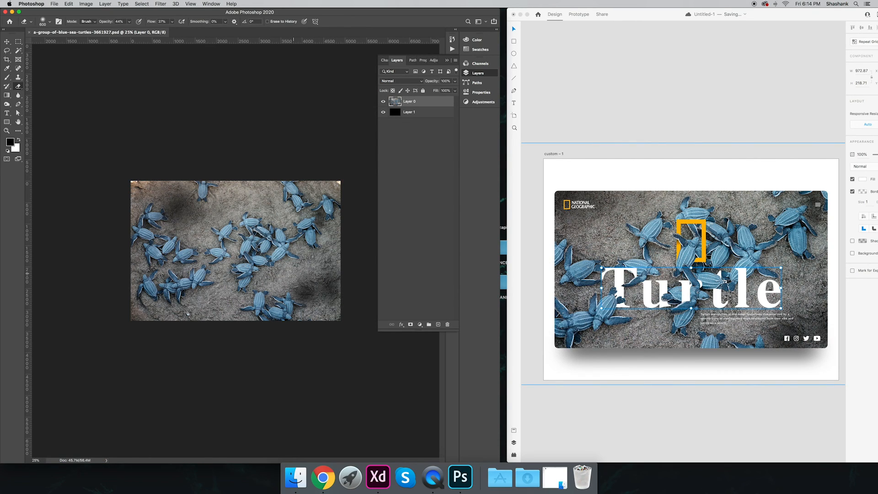
Step: Enlarge the eraser, darken the sand behind the card's description paragraph with soft erasing, and save the photo
{"action": "key", "text": "]"}
{"action": "key", "text": "]"}
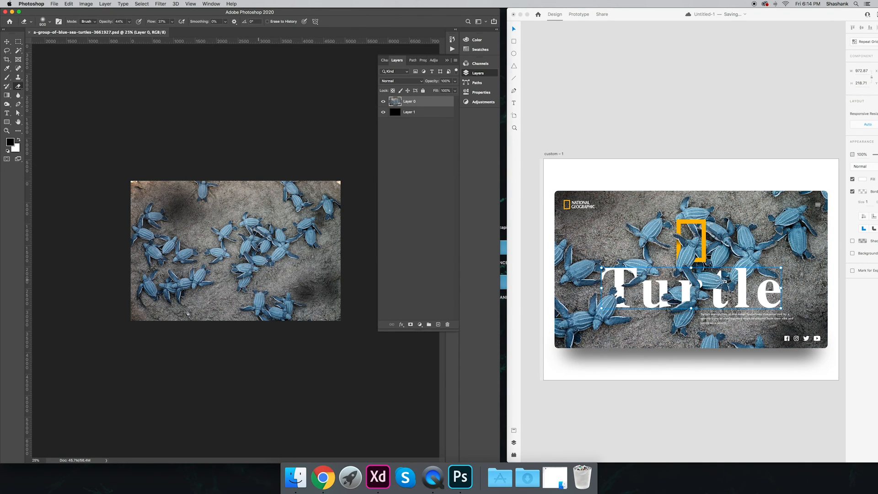
{"action": "left_click", "coordinate": [261, 279]}
{"action": "left_click", "coordinate": [270, 280]}
{"action": "left_click", "coordinate": [281, 279]}
{"action": "left_click", "coordinate": [286, 279]}
{"action": "left_click", "coordinate": [291, 281]}
{"action": "left_click", "coordinate": [306, 276]}
{"action": "left_click", "coordinate": [312, 279]}
{"action": "left_click", "coordinate": [270, 280]}
{"action": "key", "text": "super+s"}
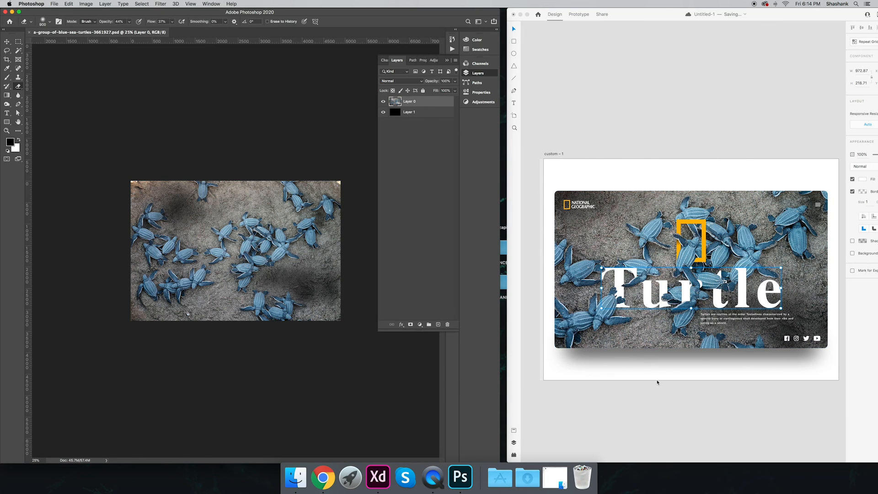
{"action": "left_click_drag", "start_coordinate": [257, 284], "coordinate": [265, 284]}
{"action": "key", "text": "super+s"}
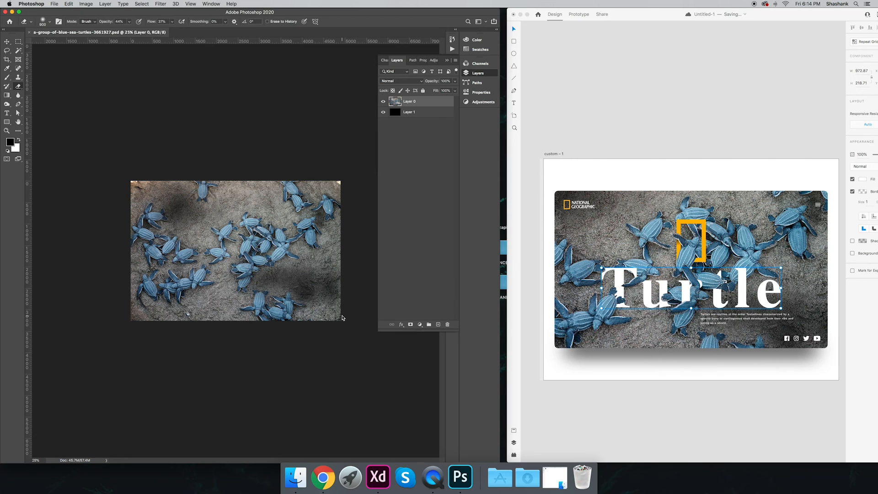